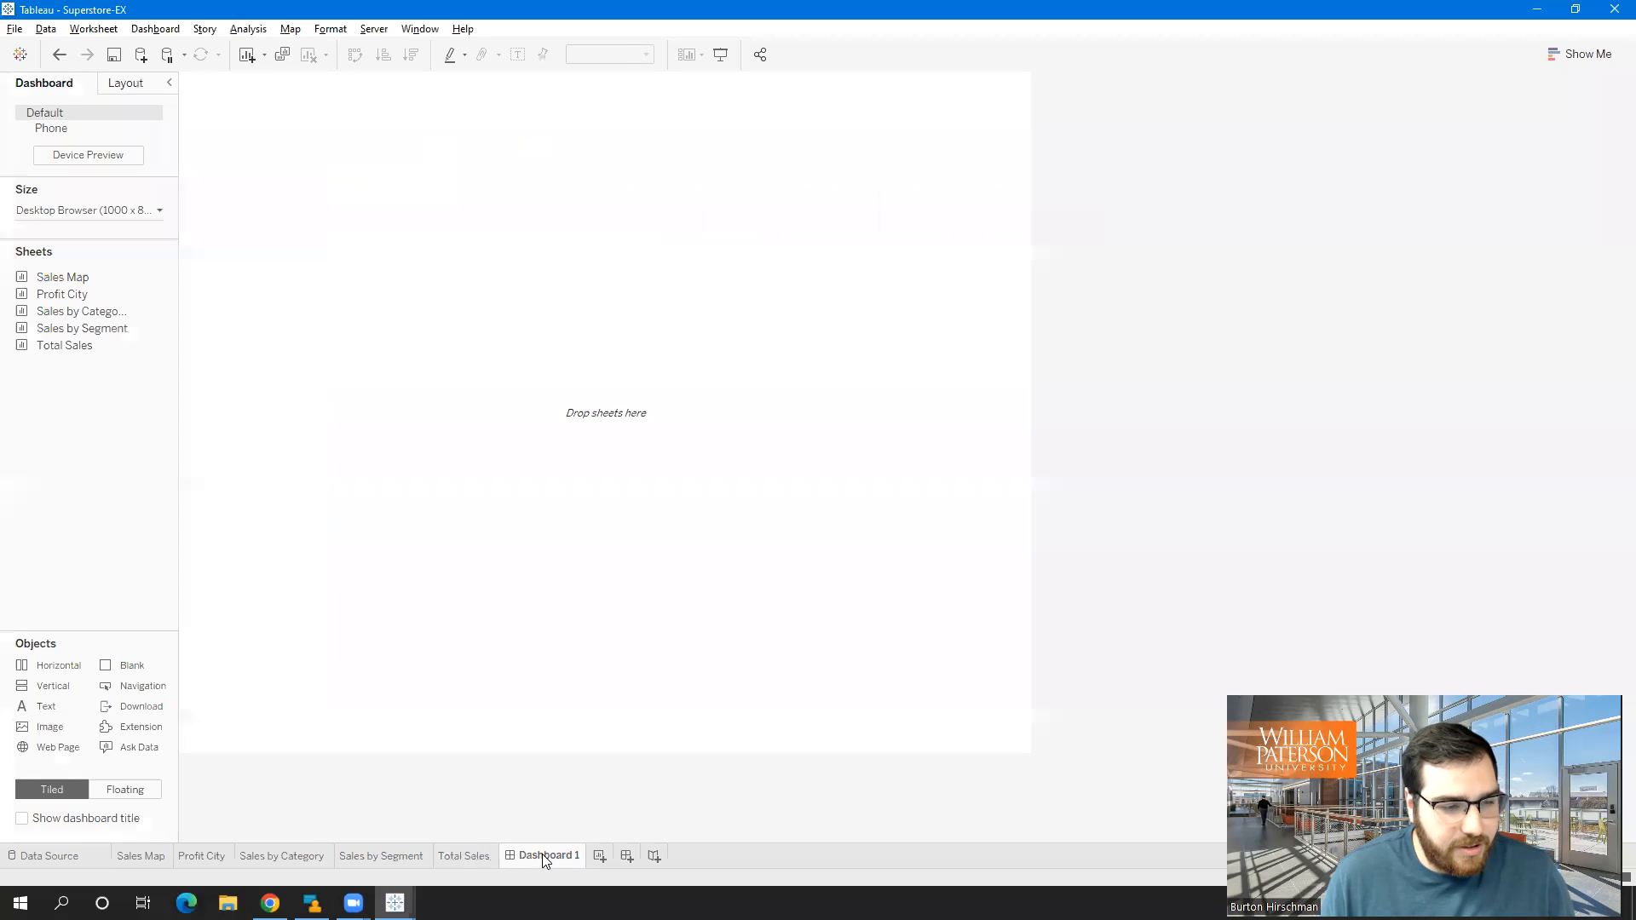
Rename the dashboard as Overview
right_click(542, 854)
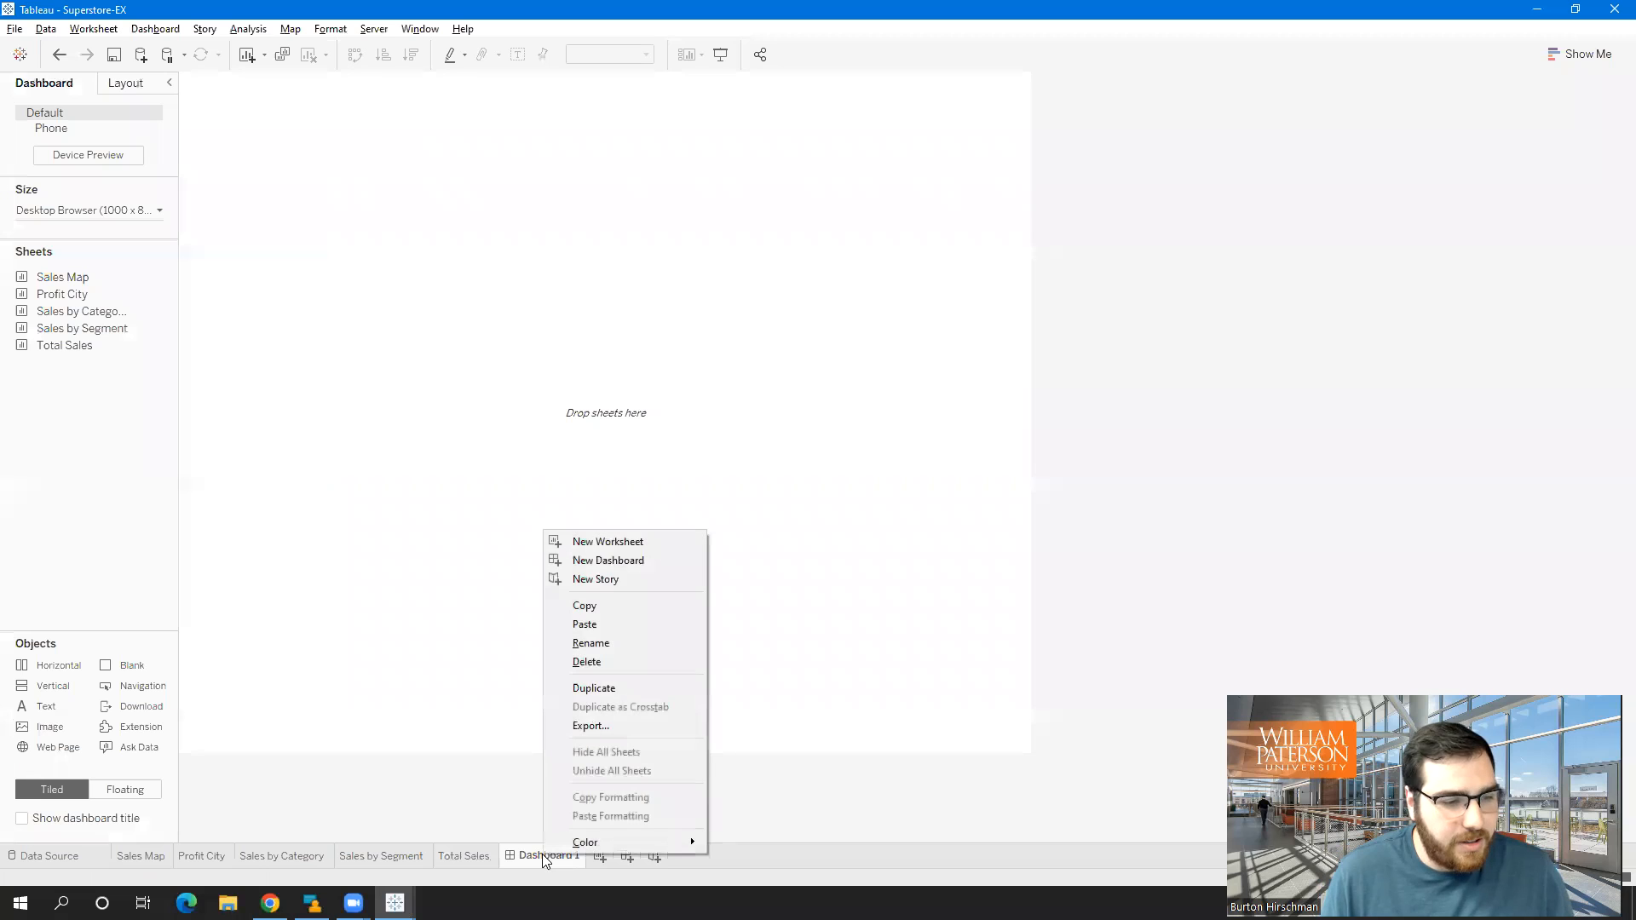
left_click(634, 646)
type("Ov")
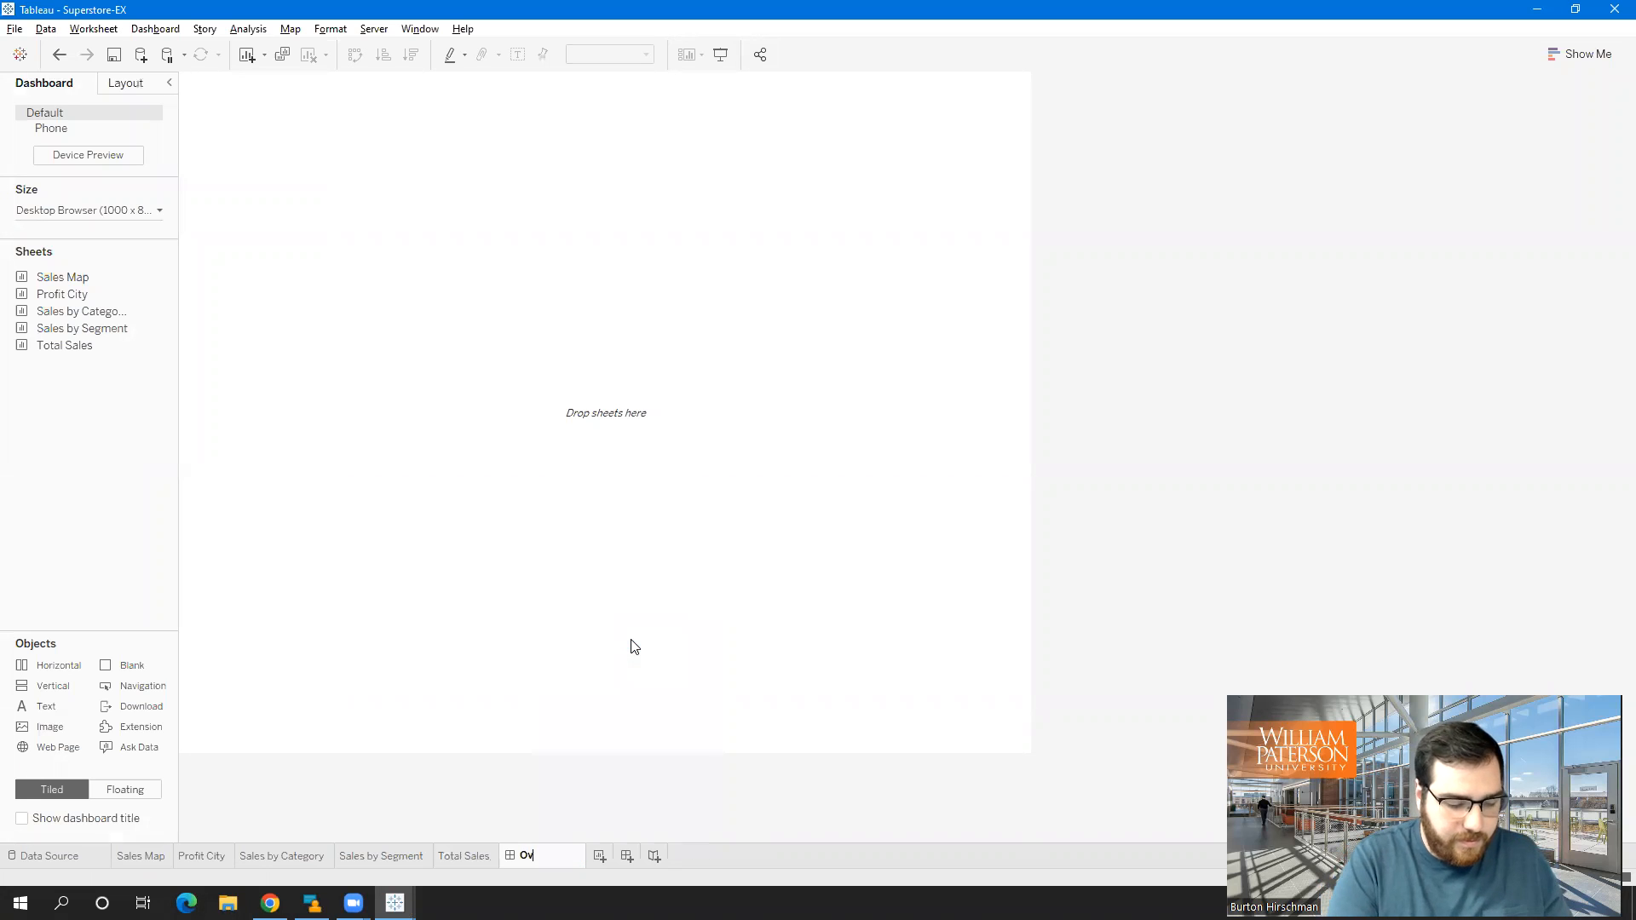
key("Return")
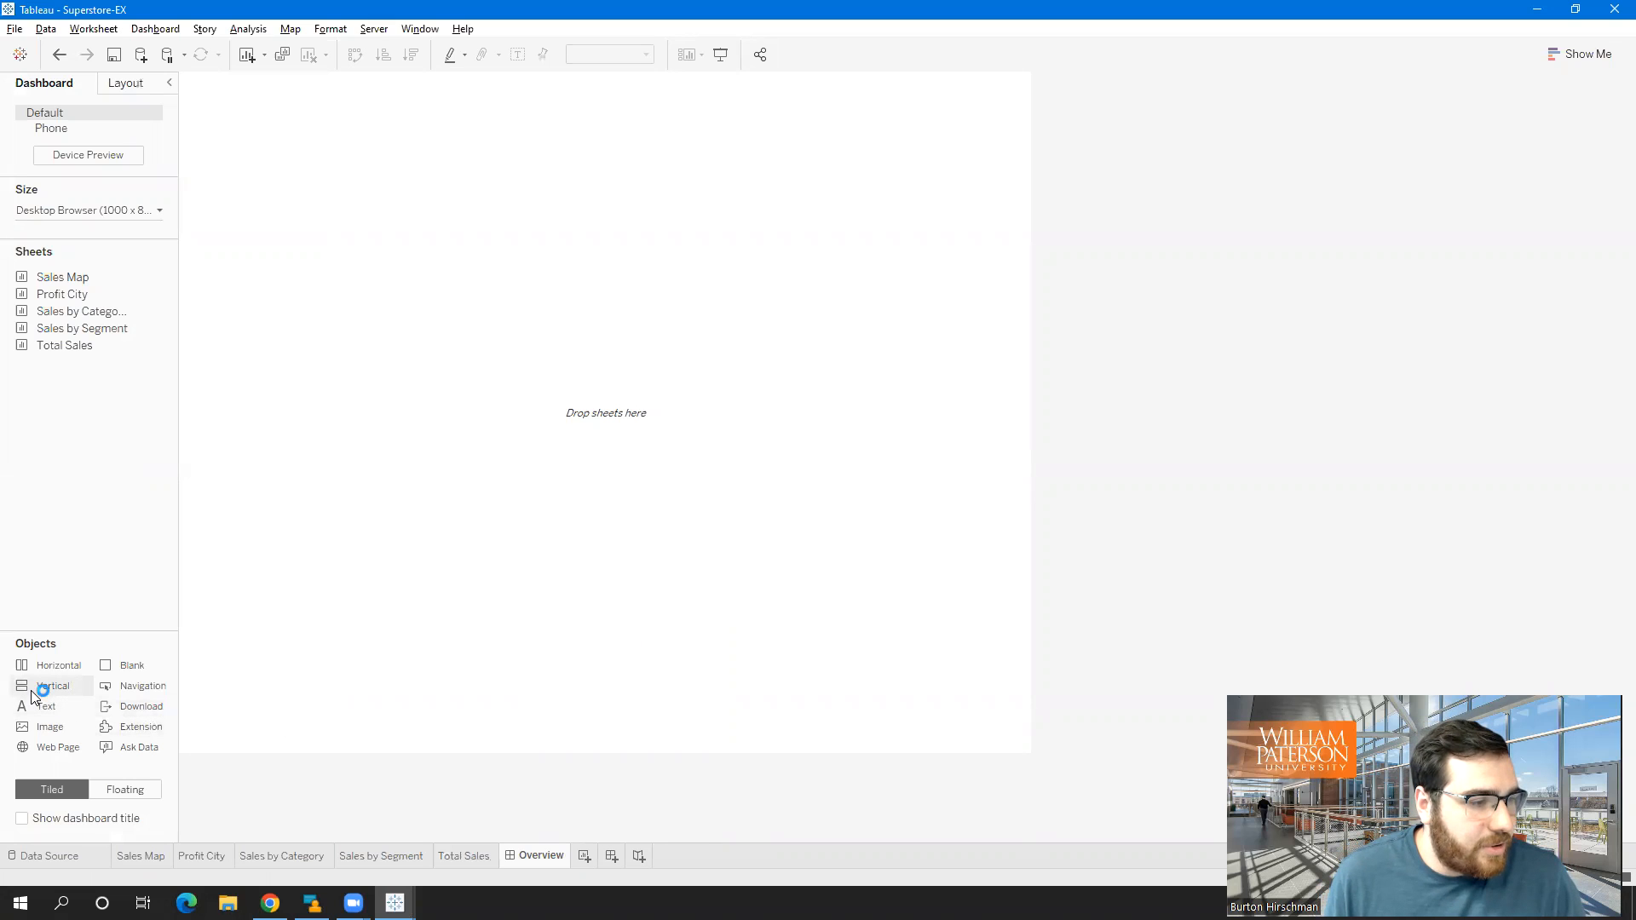
Add a vertical container to the empty dashboard and place the Sales Map sheet in it
left_click_drag(32, 691, 360, 606)
left_click_drag(463, 298, 477, 216)
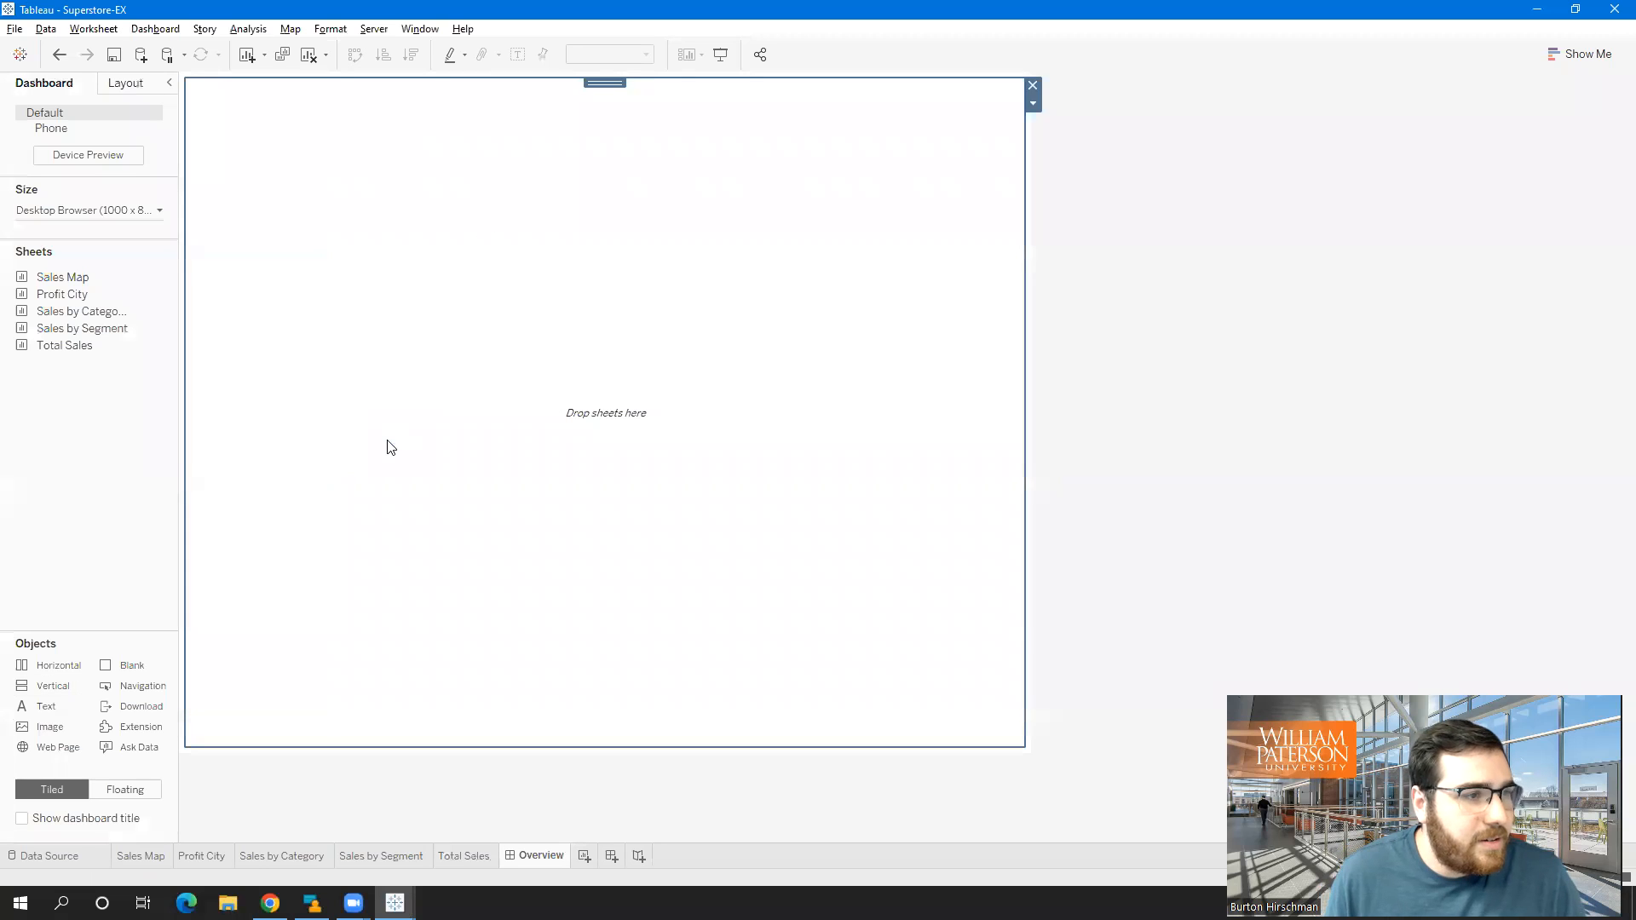
left_click_drag(44, 279, 274, 261)
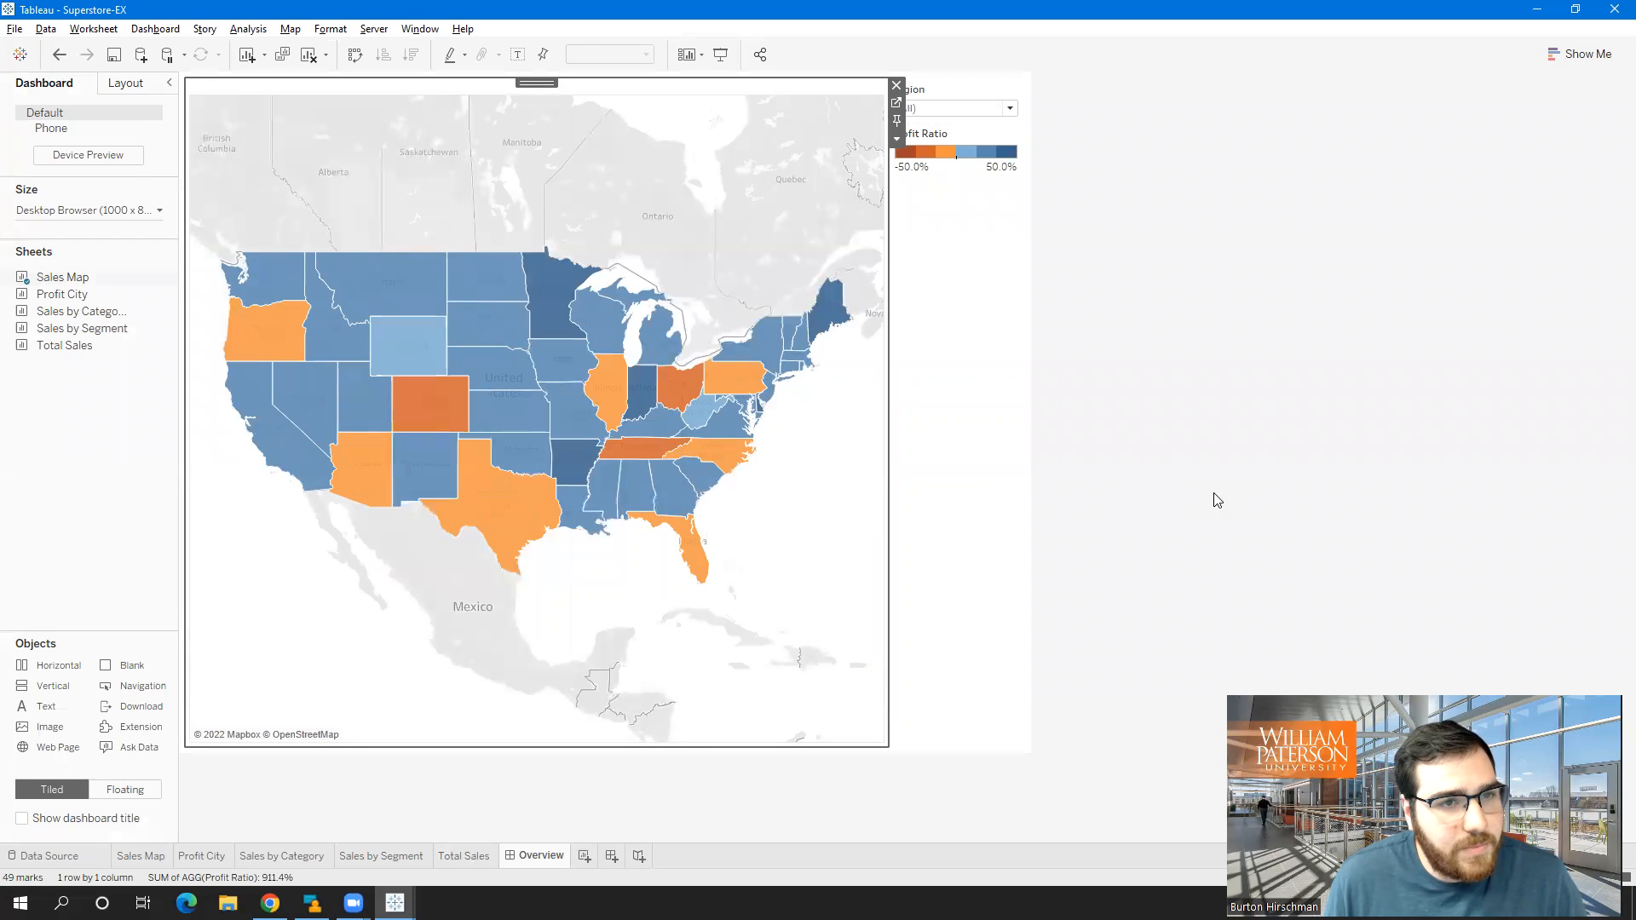
Try a vertical container below the map holding the Sales by Category and Sales by Segment charts next to each other
mouse_move(51, 686)
left_mouse_down()
mouse_move(233, 686)
mouse_move(669, 750)
mouse_move(681, 735)
left_mouse_up()
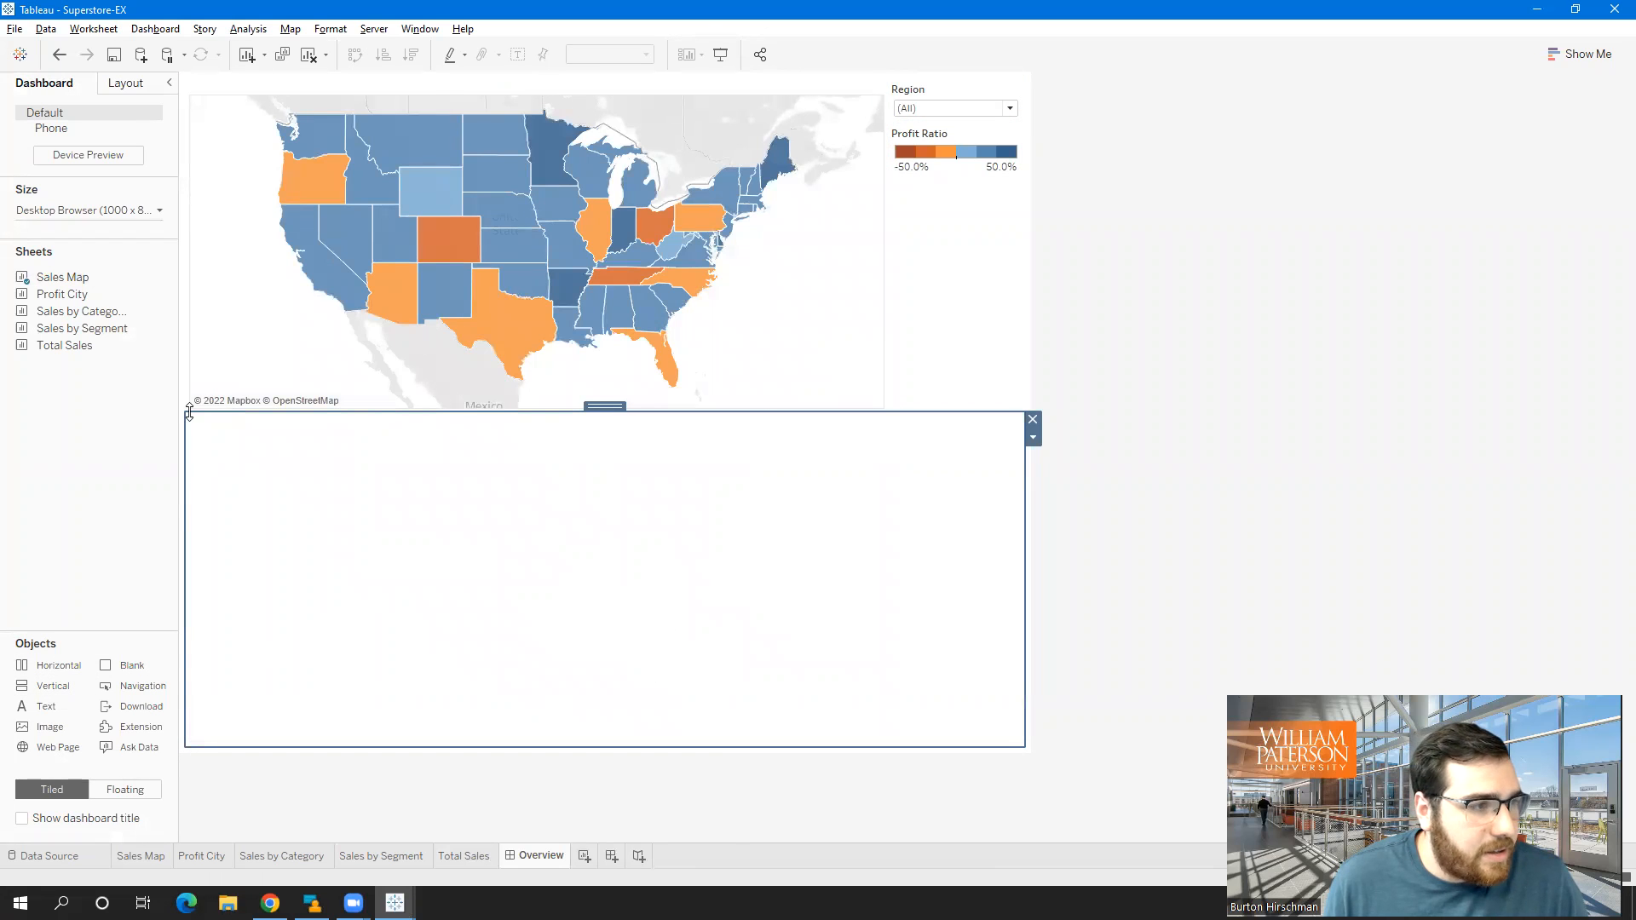
mouse_move(79, 314)
left_click_drag(78, 315, 202, 598)
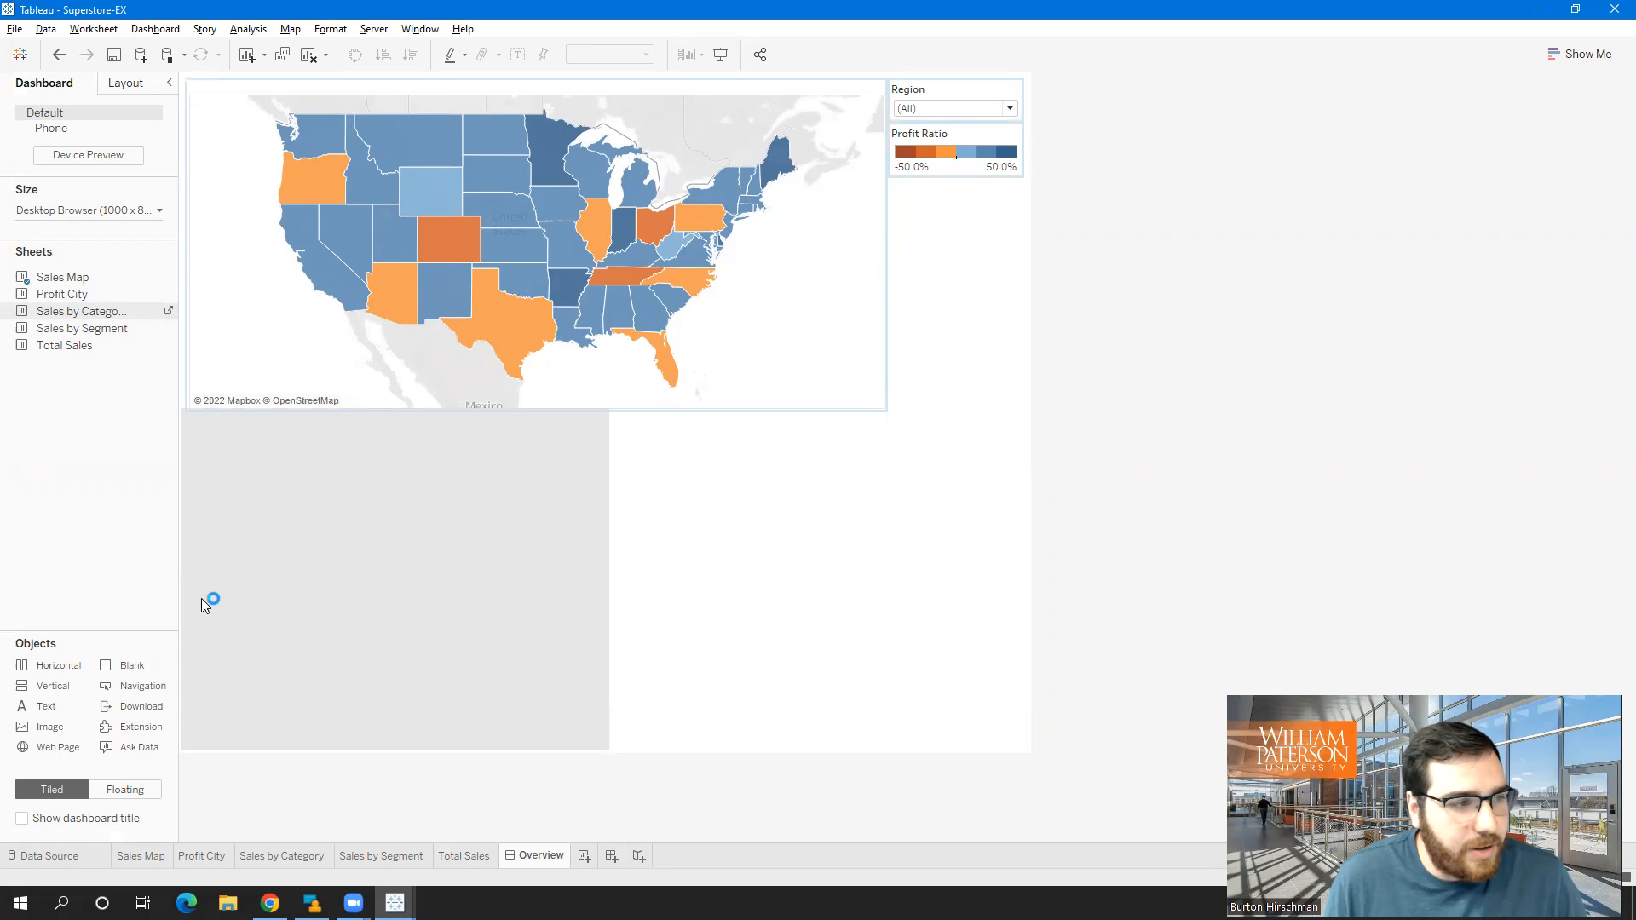
mouse_move(71, 331)
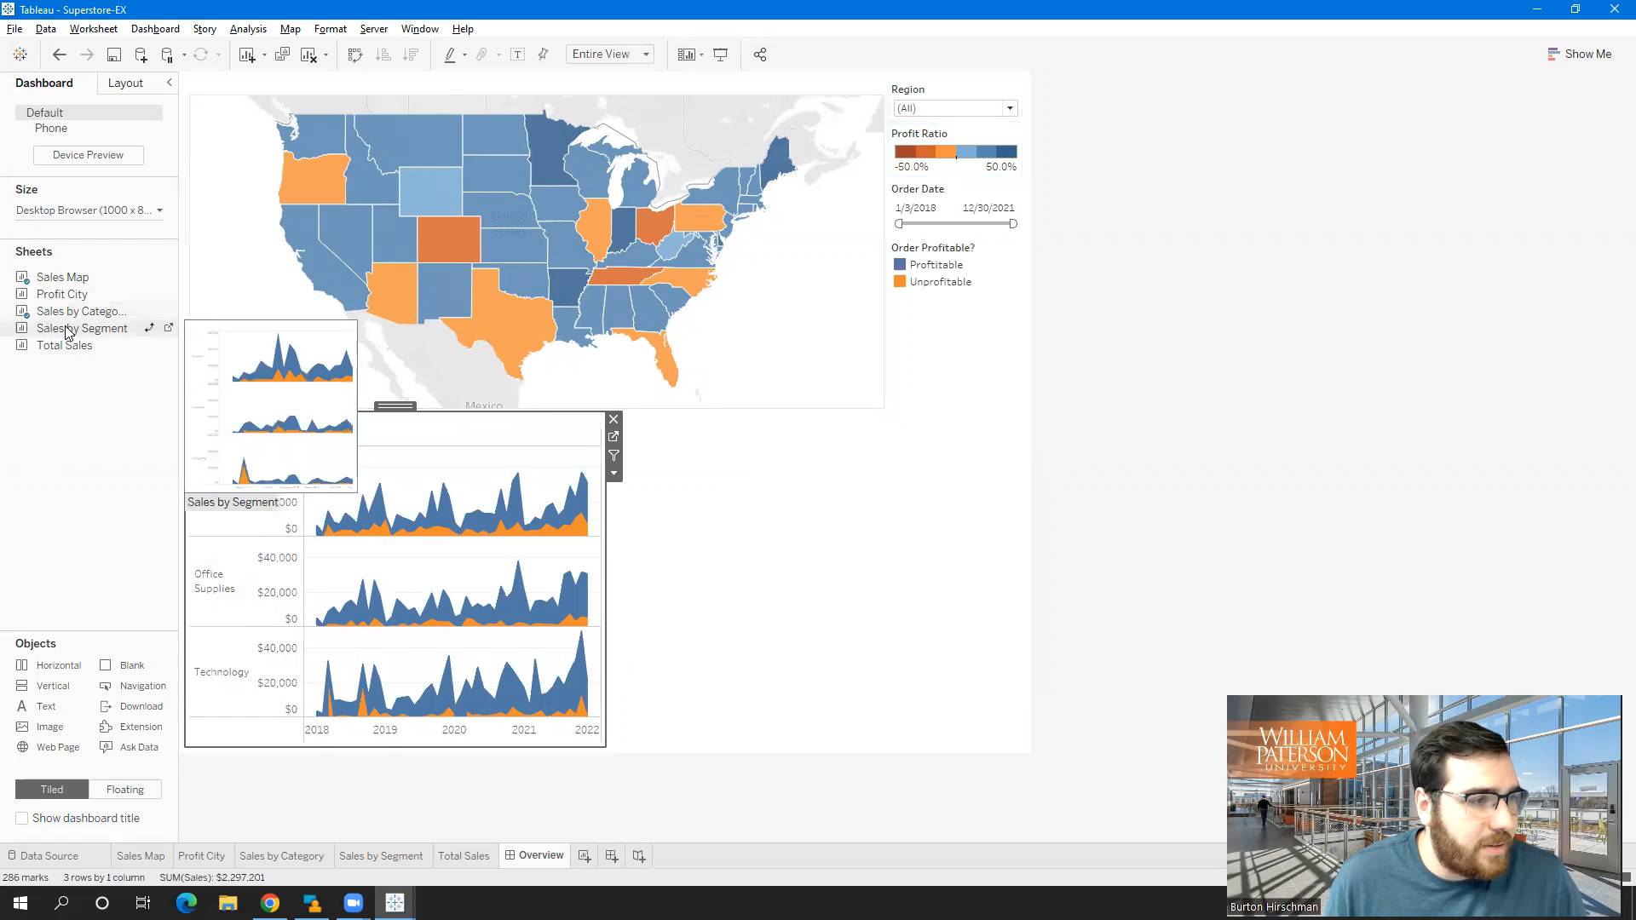
left_click_drag(65, 330, 798, 530)
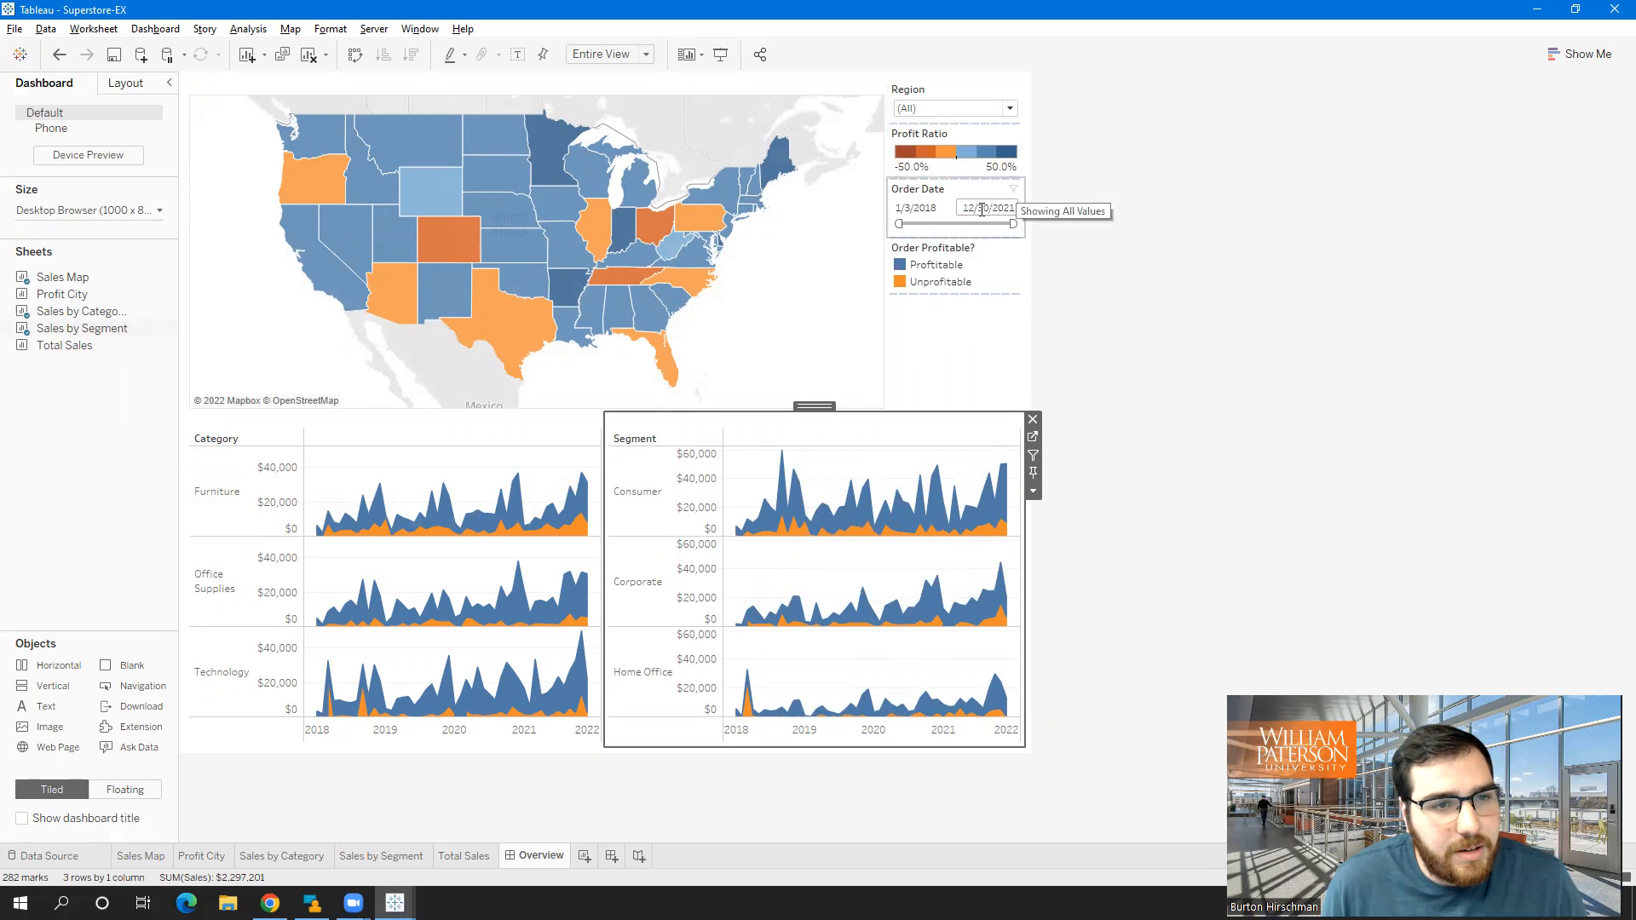
Remove the Sales by Segment and Sales by Category charts from the dashboard
left_click(1033, 420)
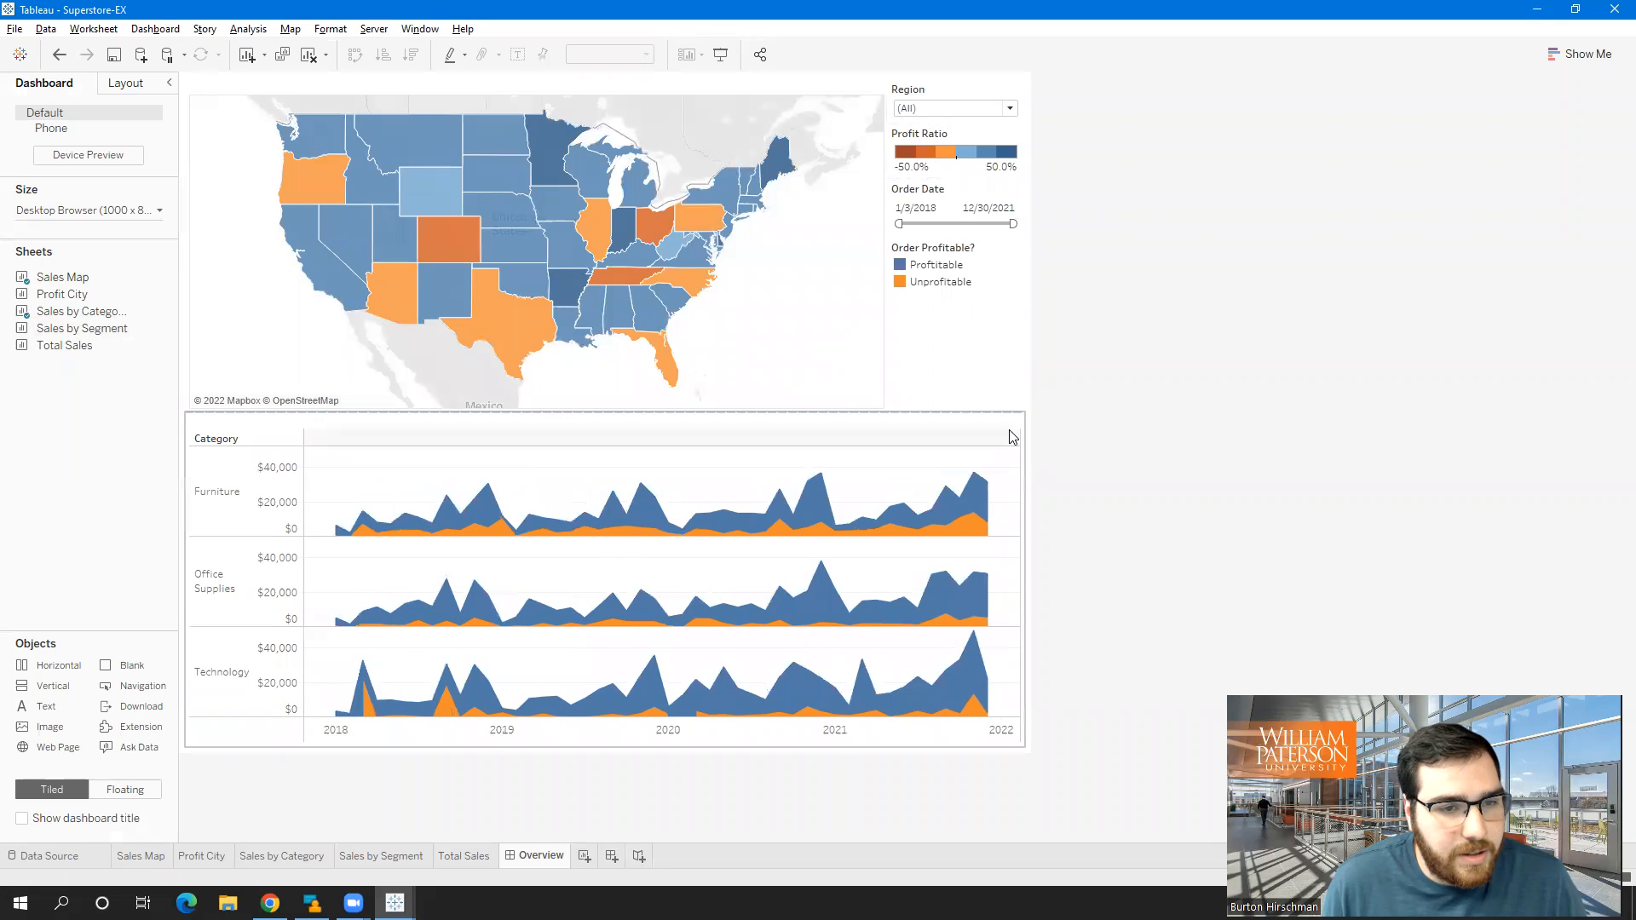
left_click(1013, 435)
left_click(1034, 421)
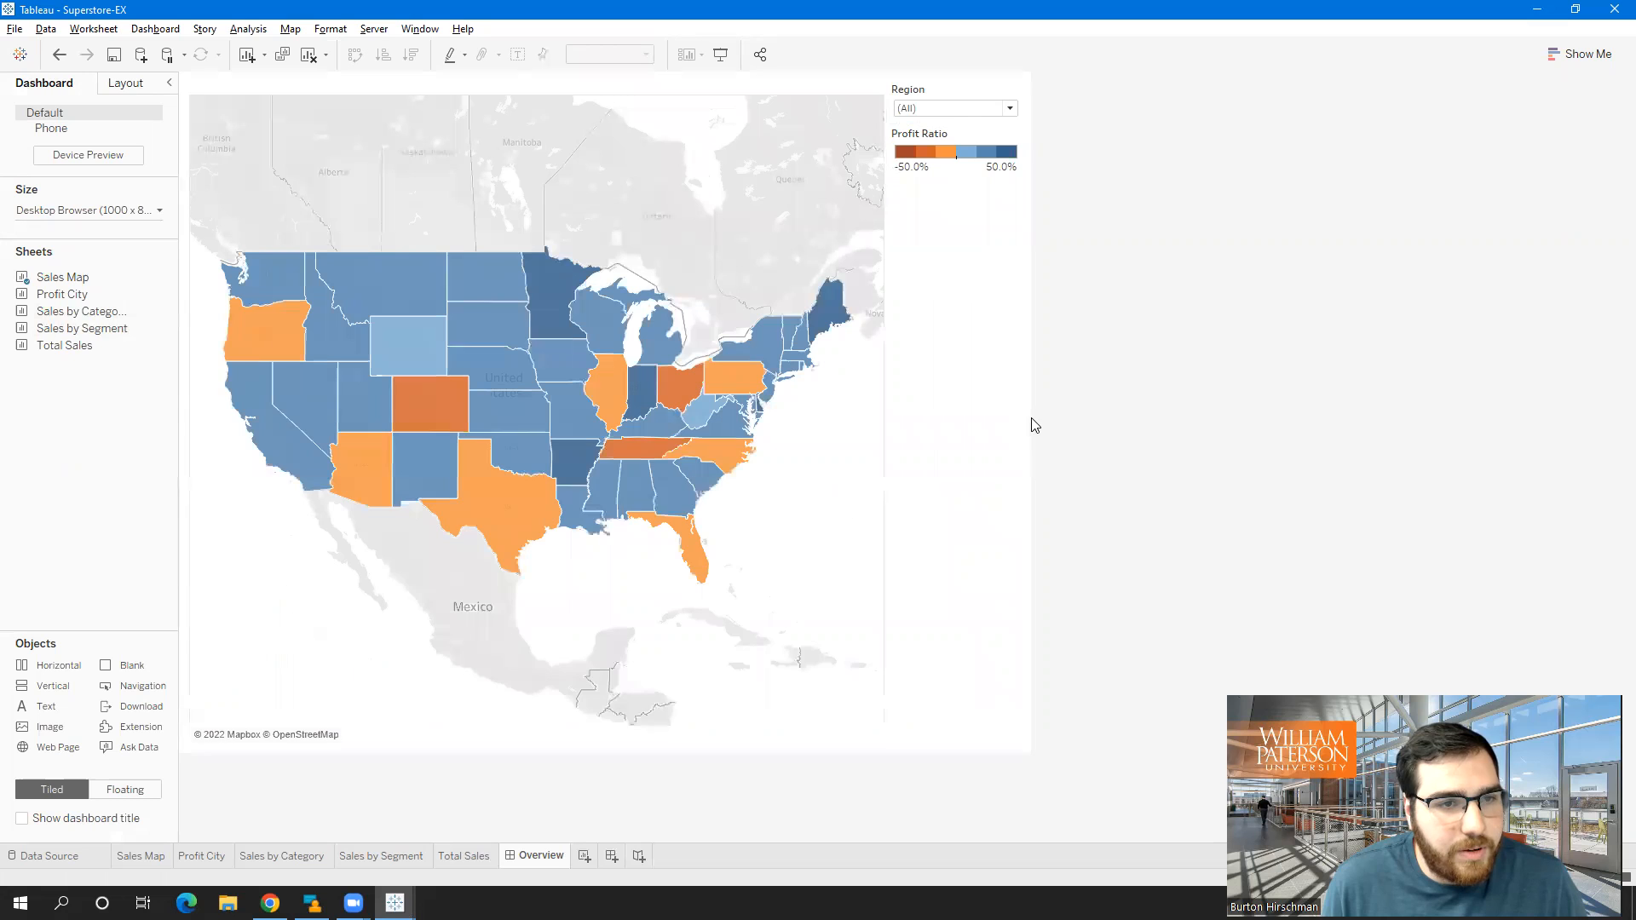
On the Sales by Category sheet, replace the Order Date filter with a new Range of Dates filter and show its control
left_click(285, 859)
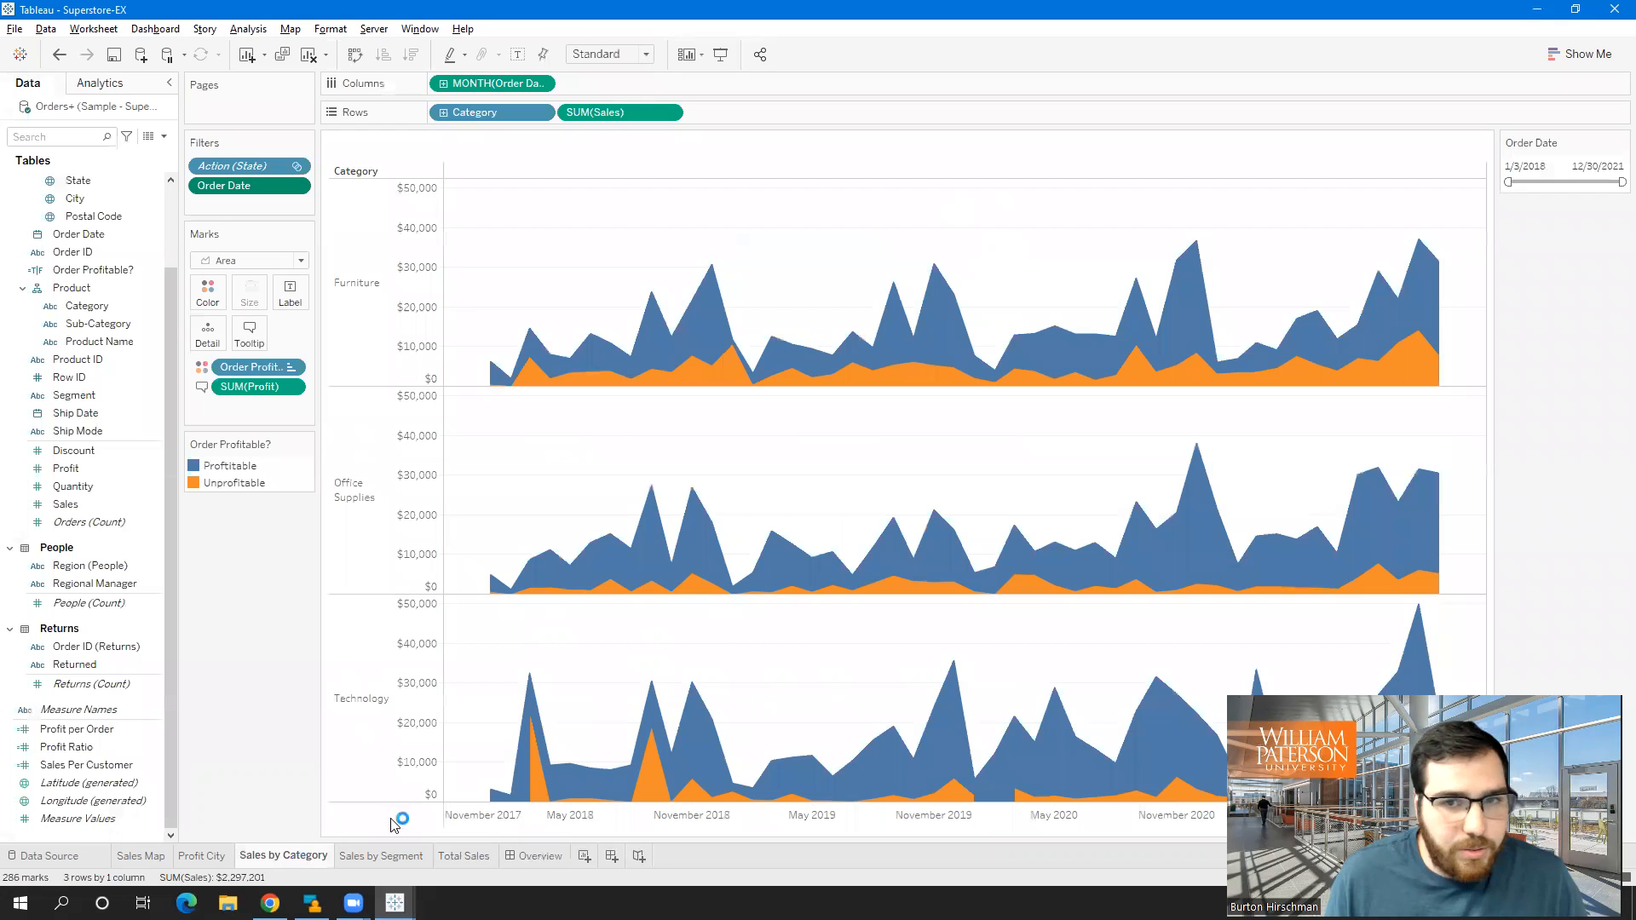
left_click_drag(243, 186, 26, 368)
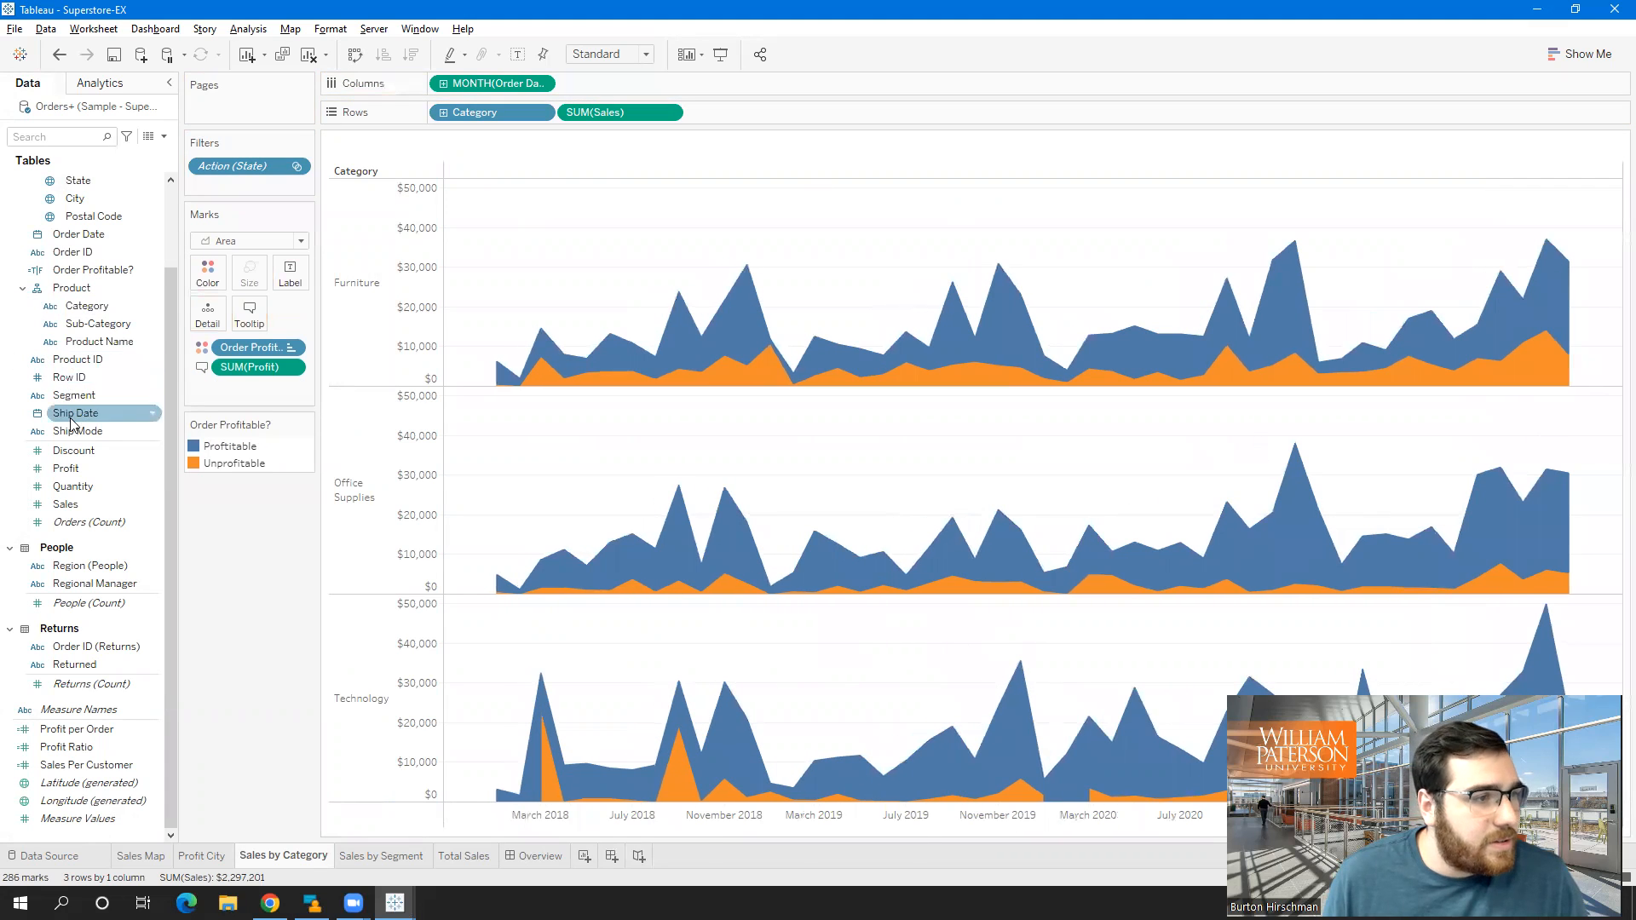
left_click_drag(79, 242, 232, 184)
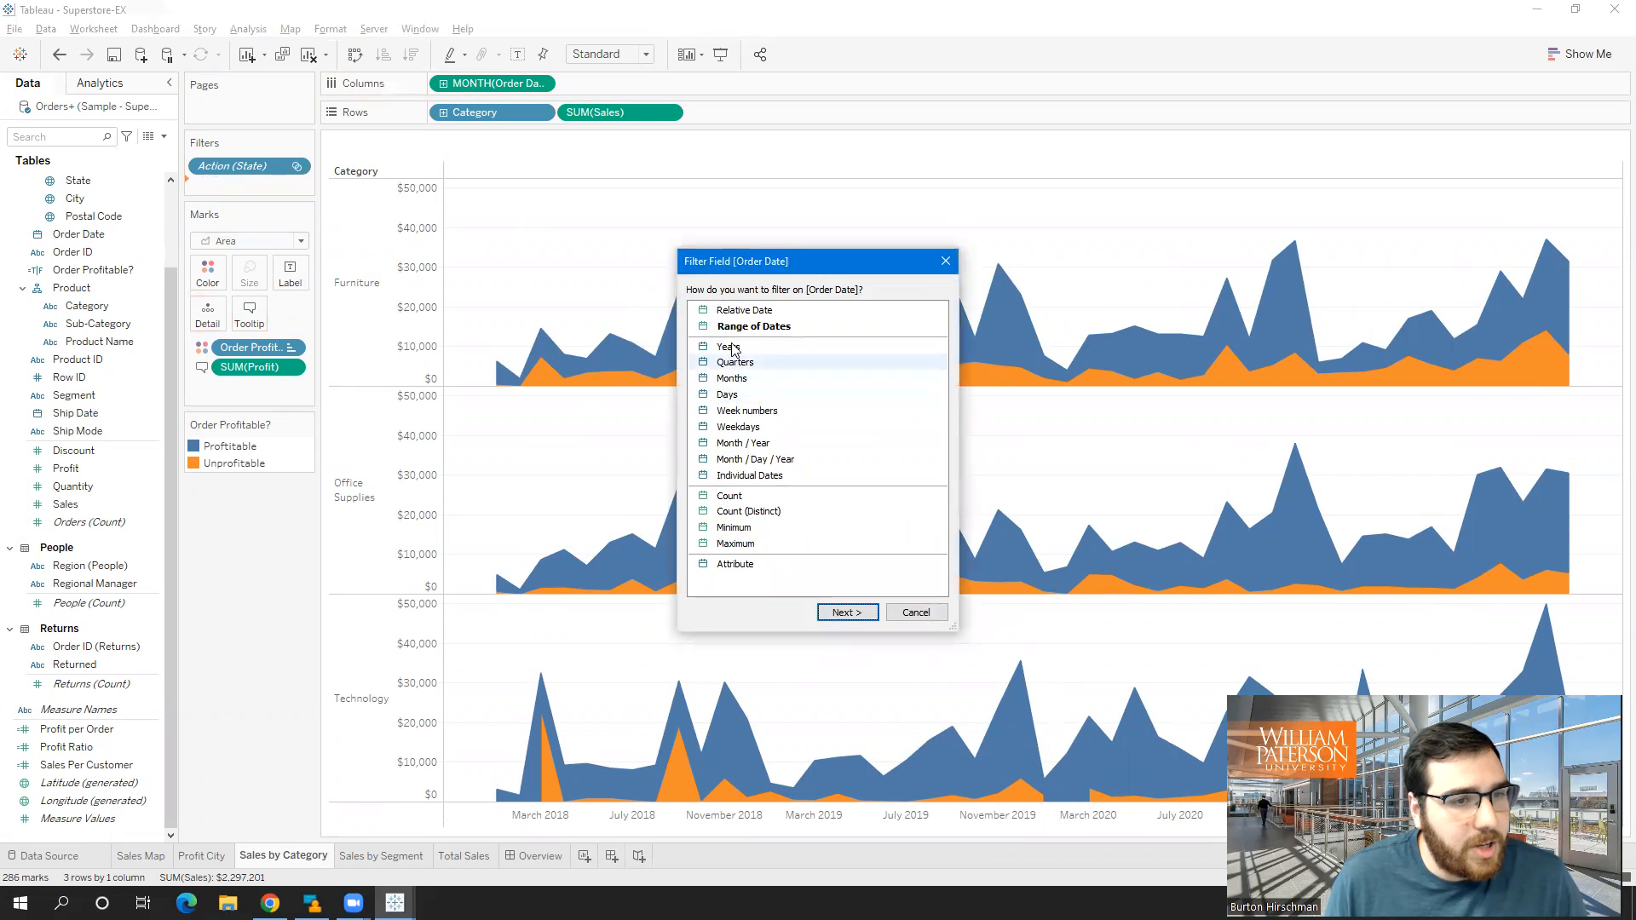
left_click(742, 329)
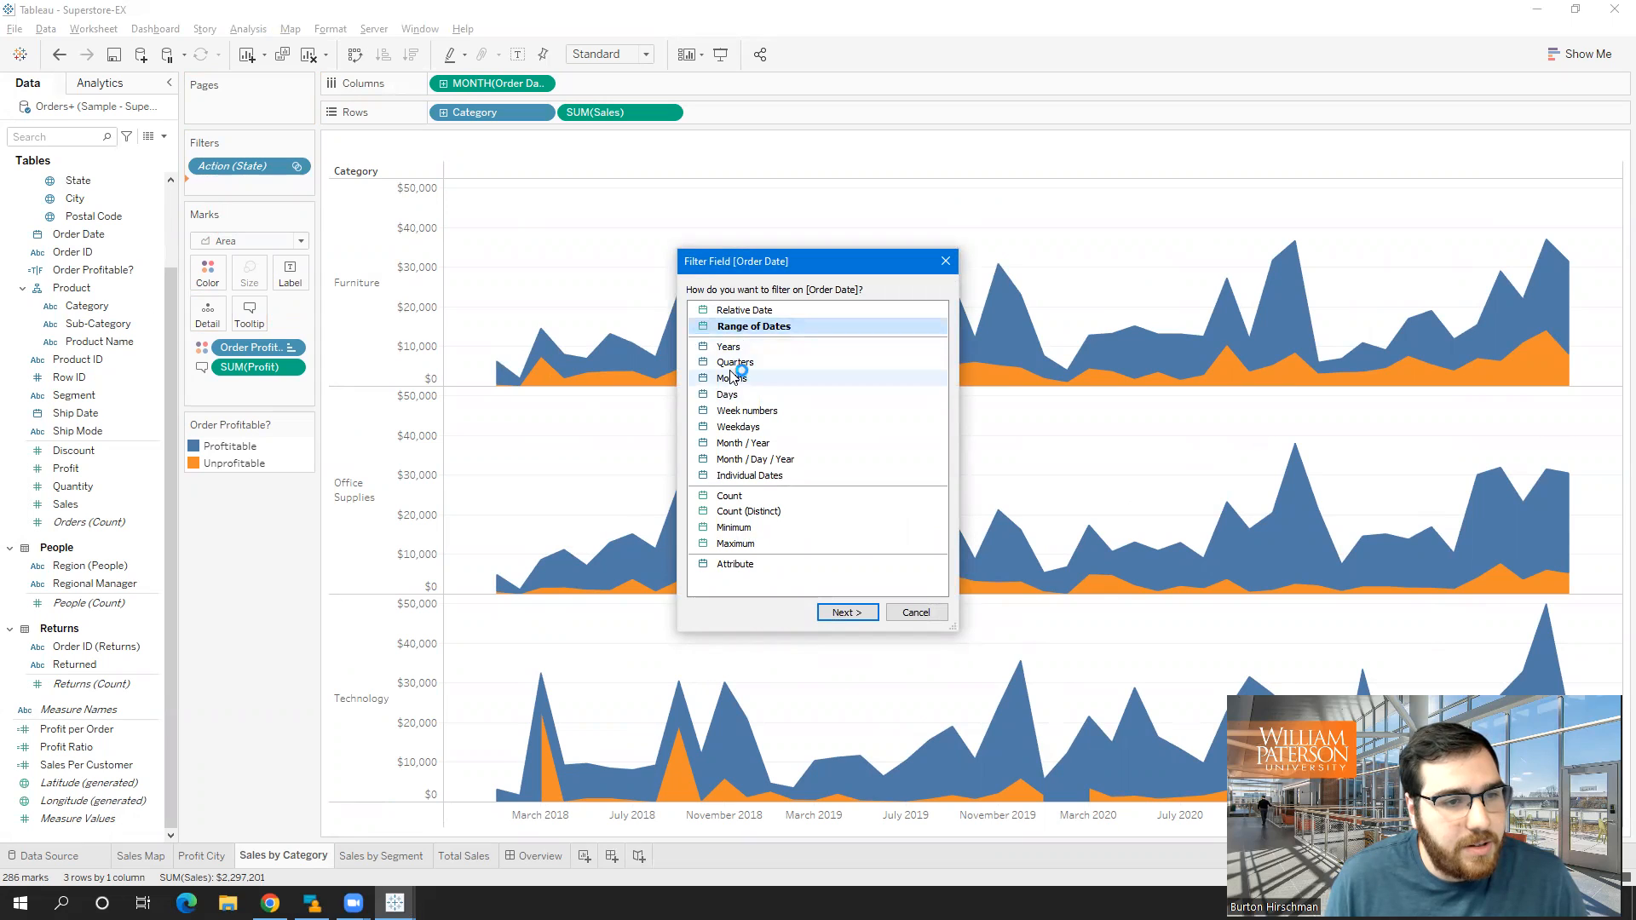
left_click(847, 611)
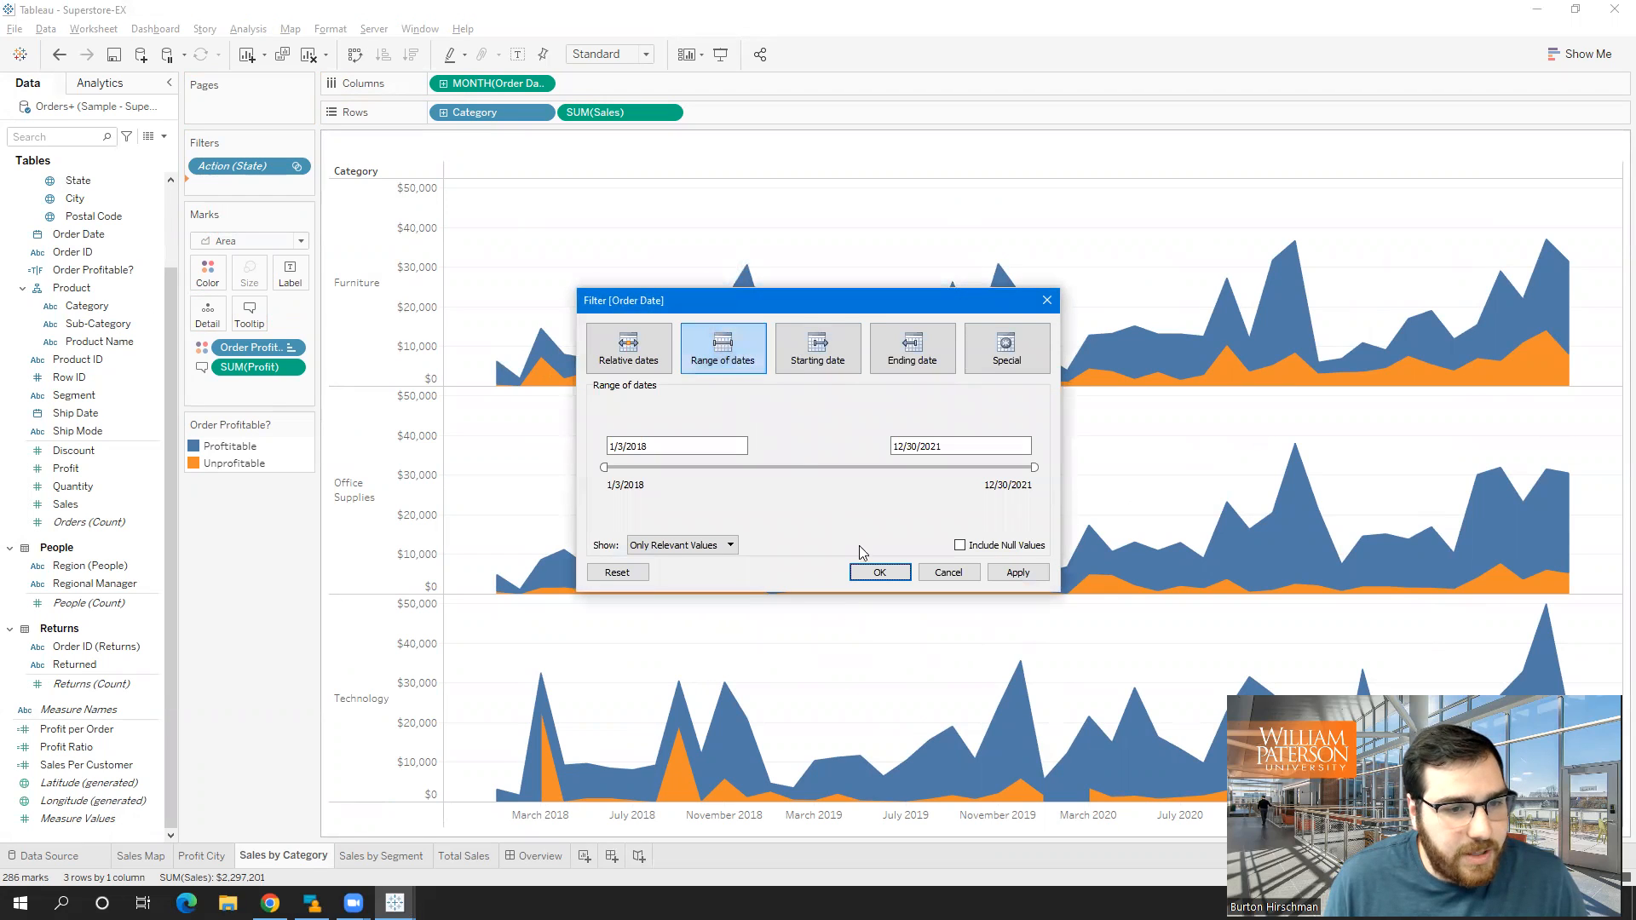
left_click(873, 572)
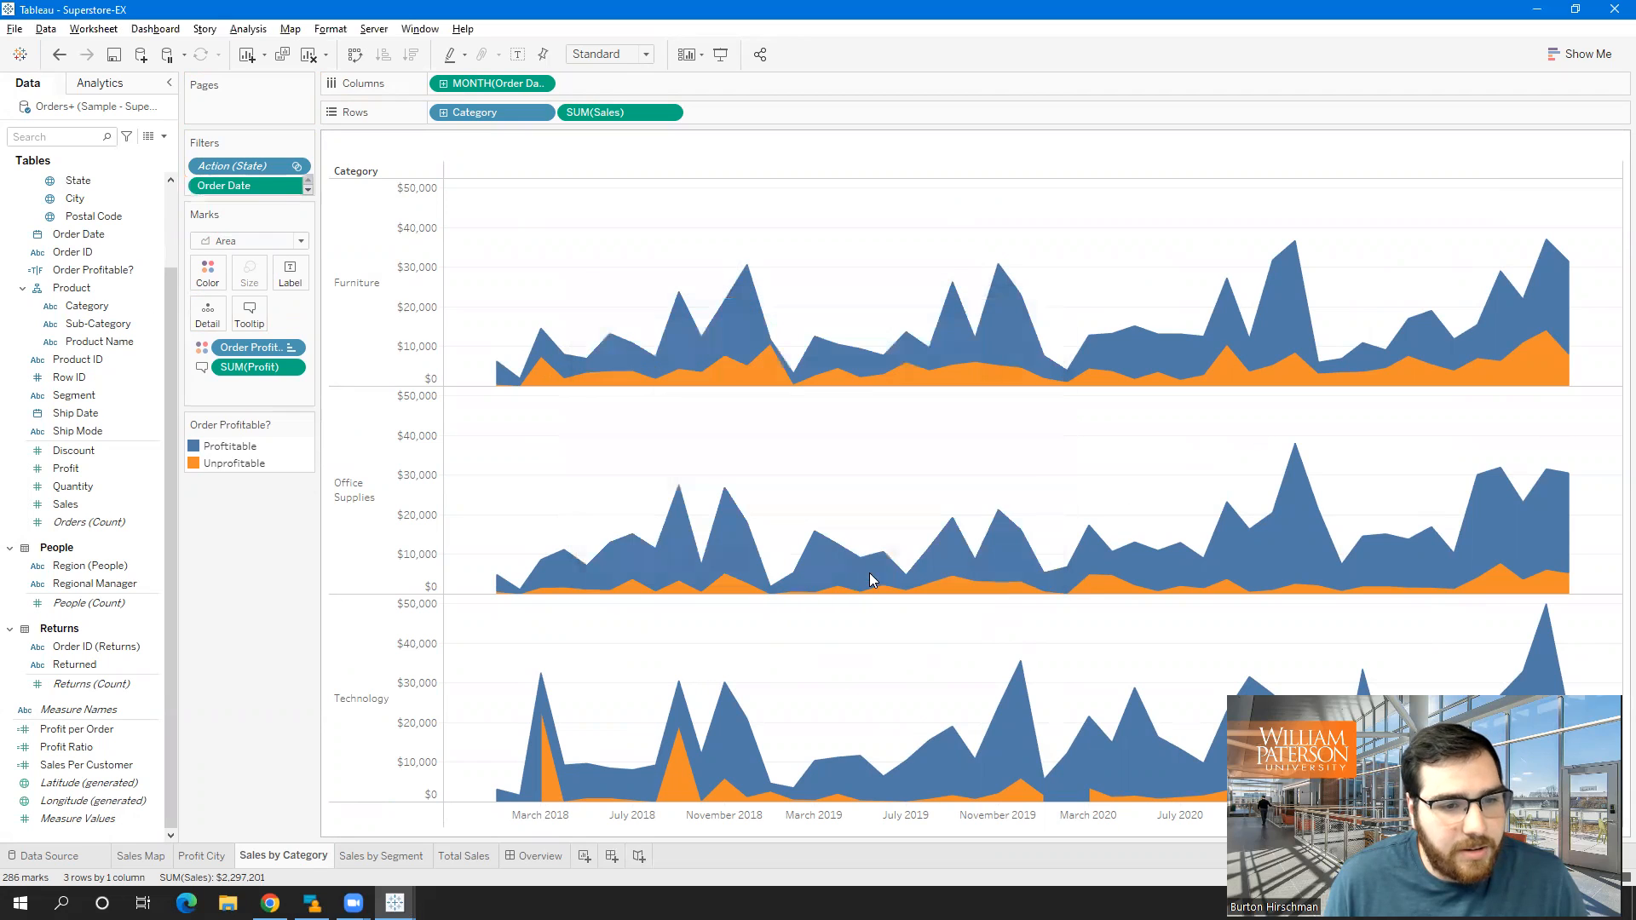
left_click(297, 186)
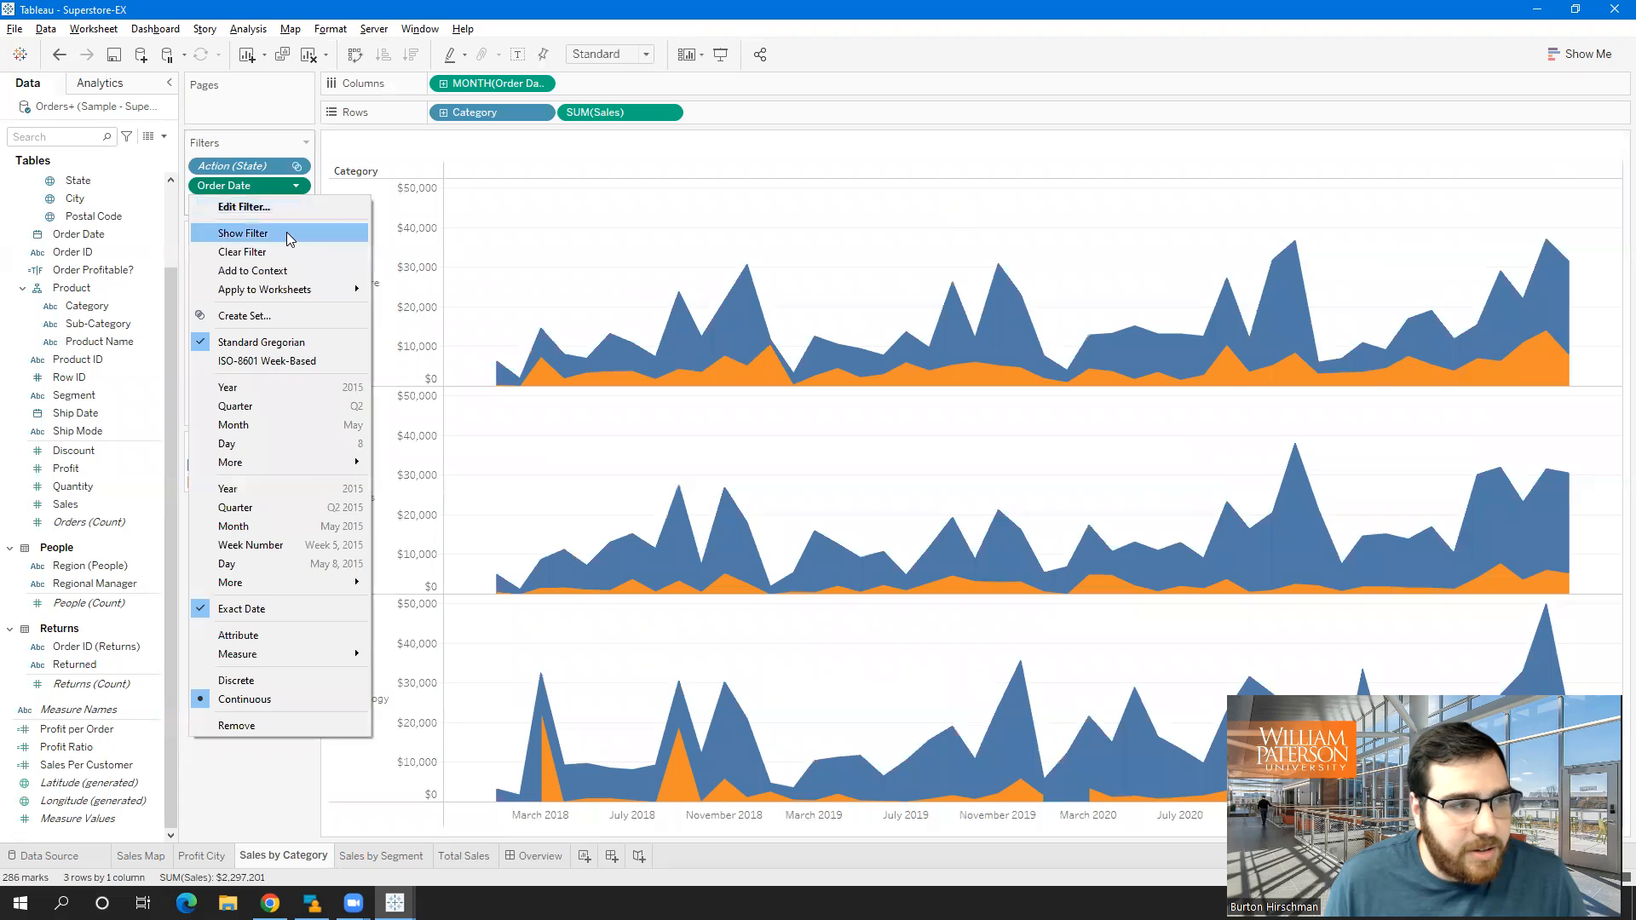
left_click(256, 233)
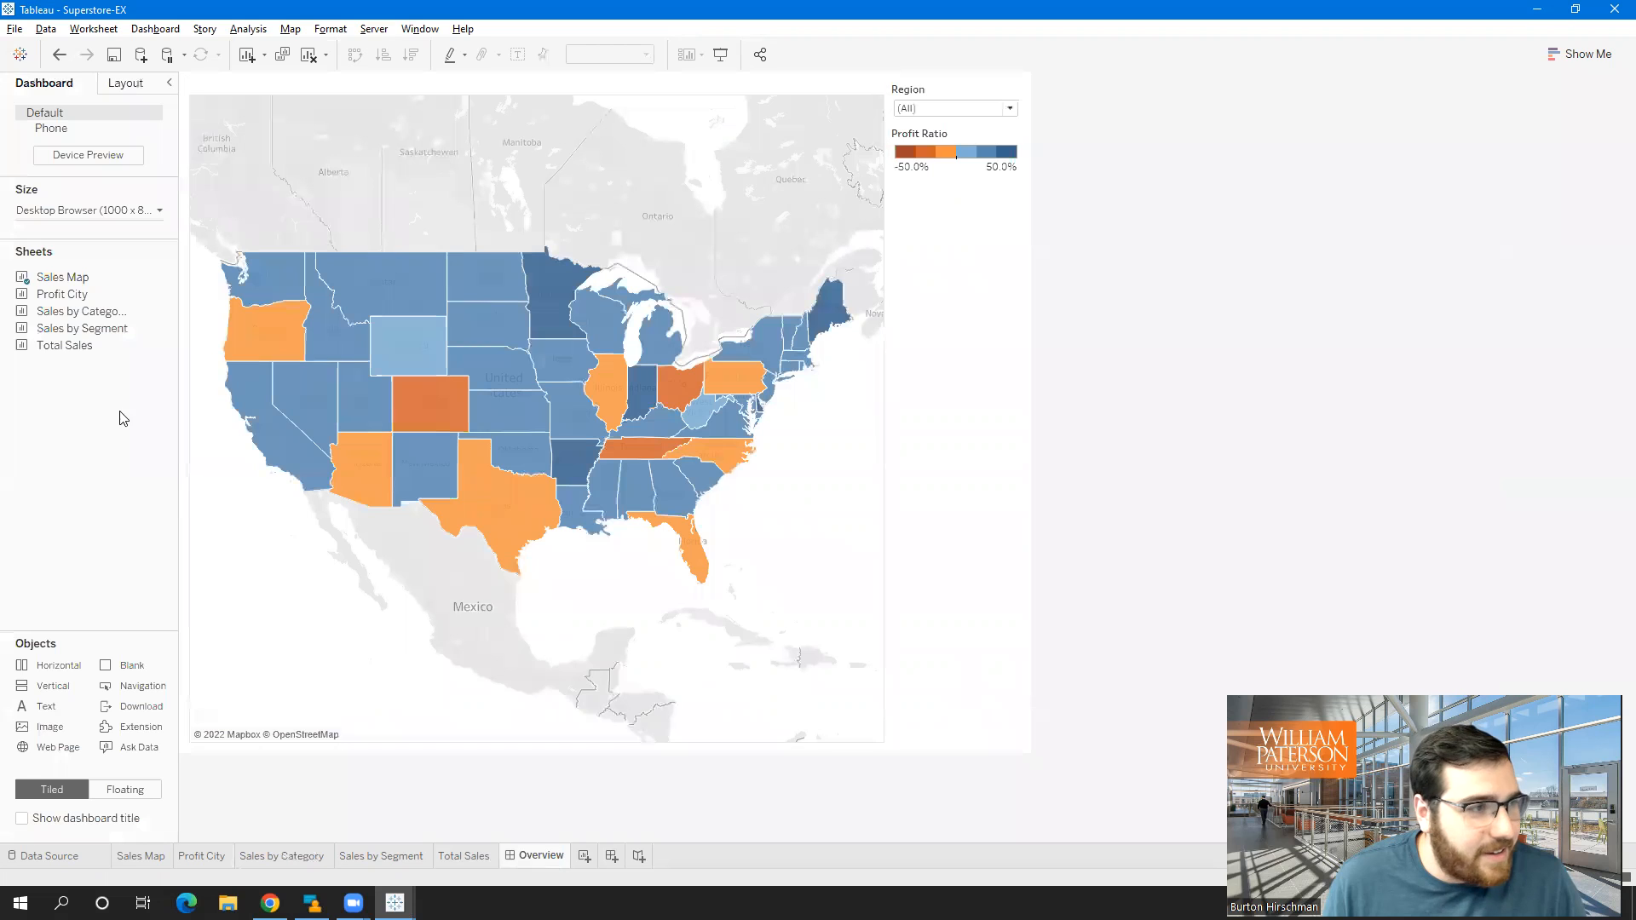
On the Overview dashboard, add a vertical container below the map and place Sales by Category and Sales by Segment side by side in it
mouse_move(83, 338)
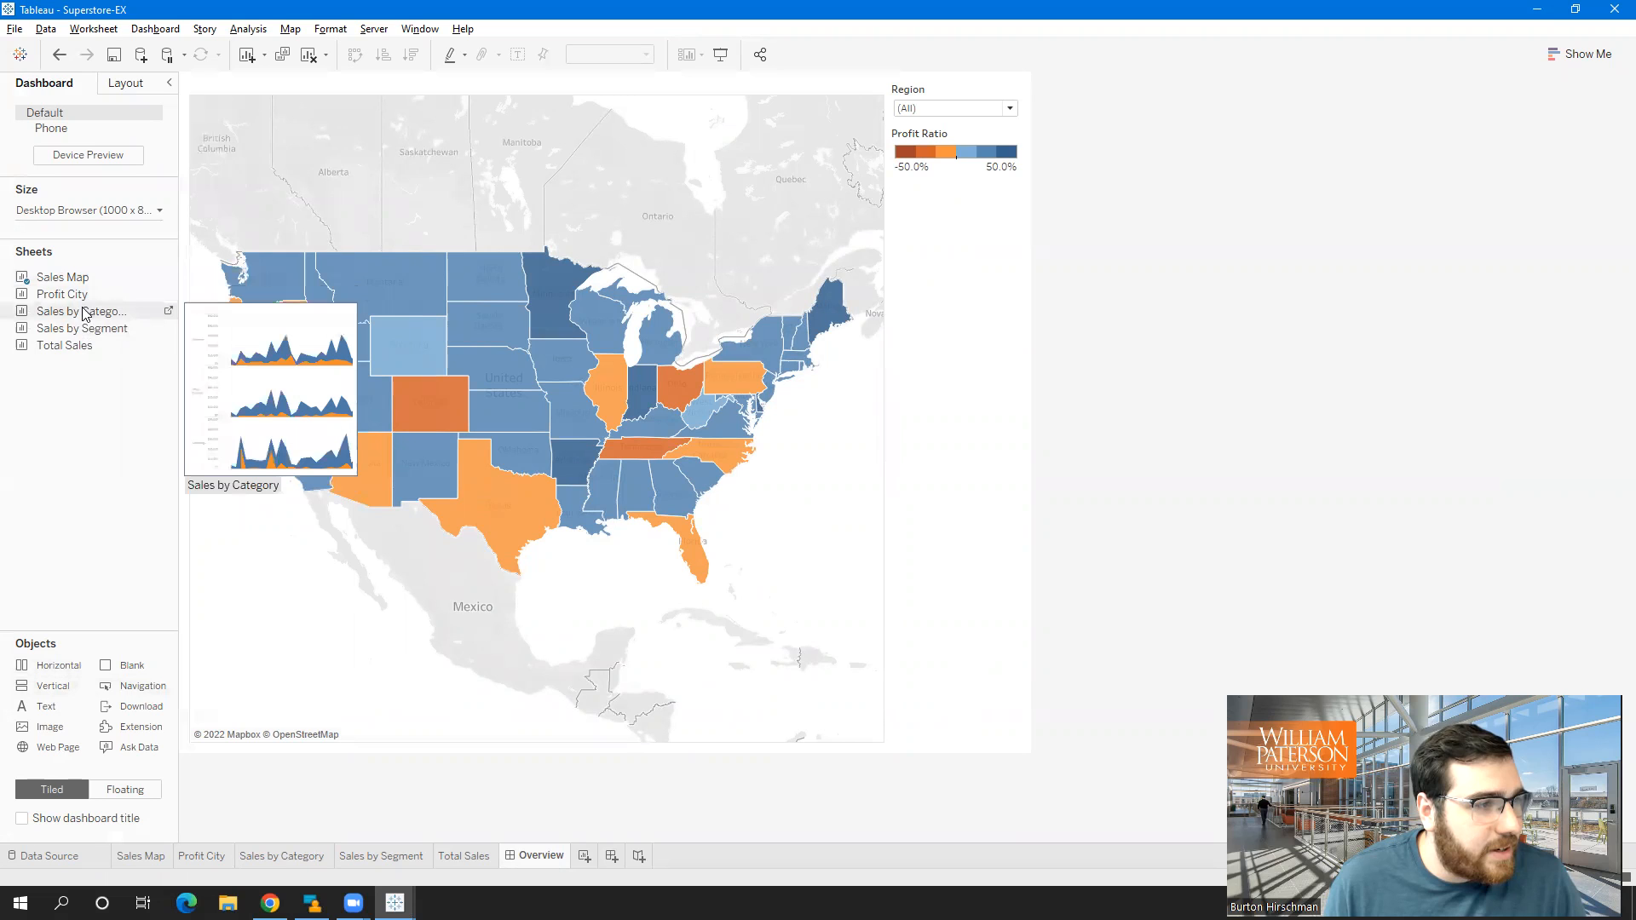
left_click(270, 704)
left_click_drag(293, 605, 74, 314)
left_click_drag(48, 692, 389, 707)
left_click_drag(534, 720, 749, 726)
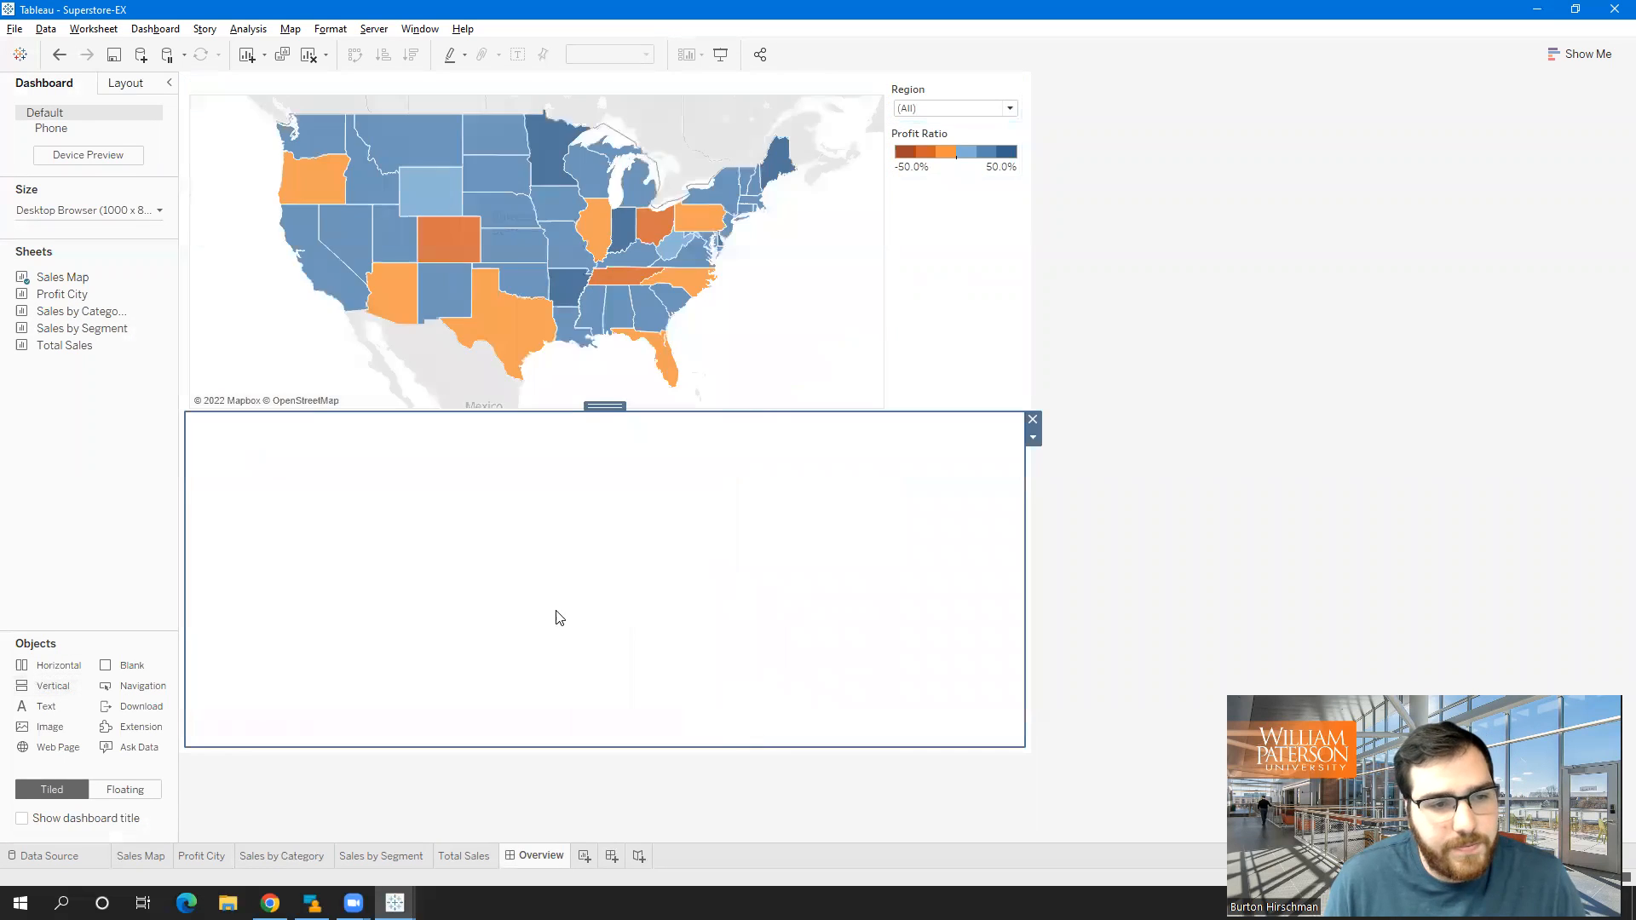
left_click_drag(85, 312, 203, 622)
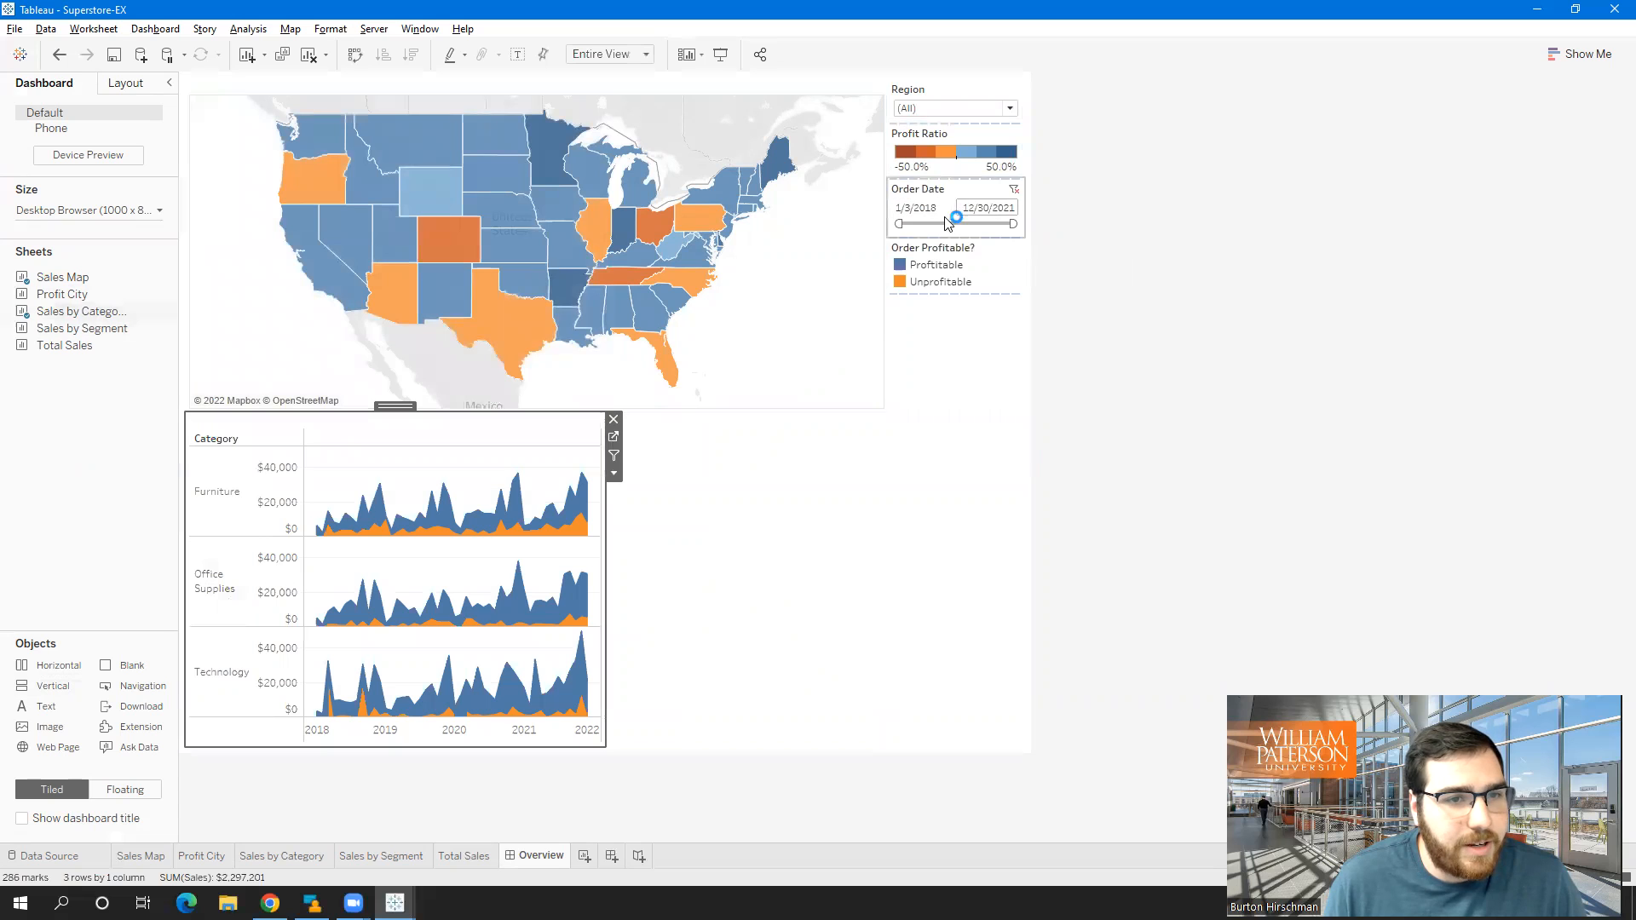
left_click_drag(73, 334, 837, 569)
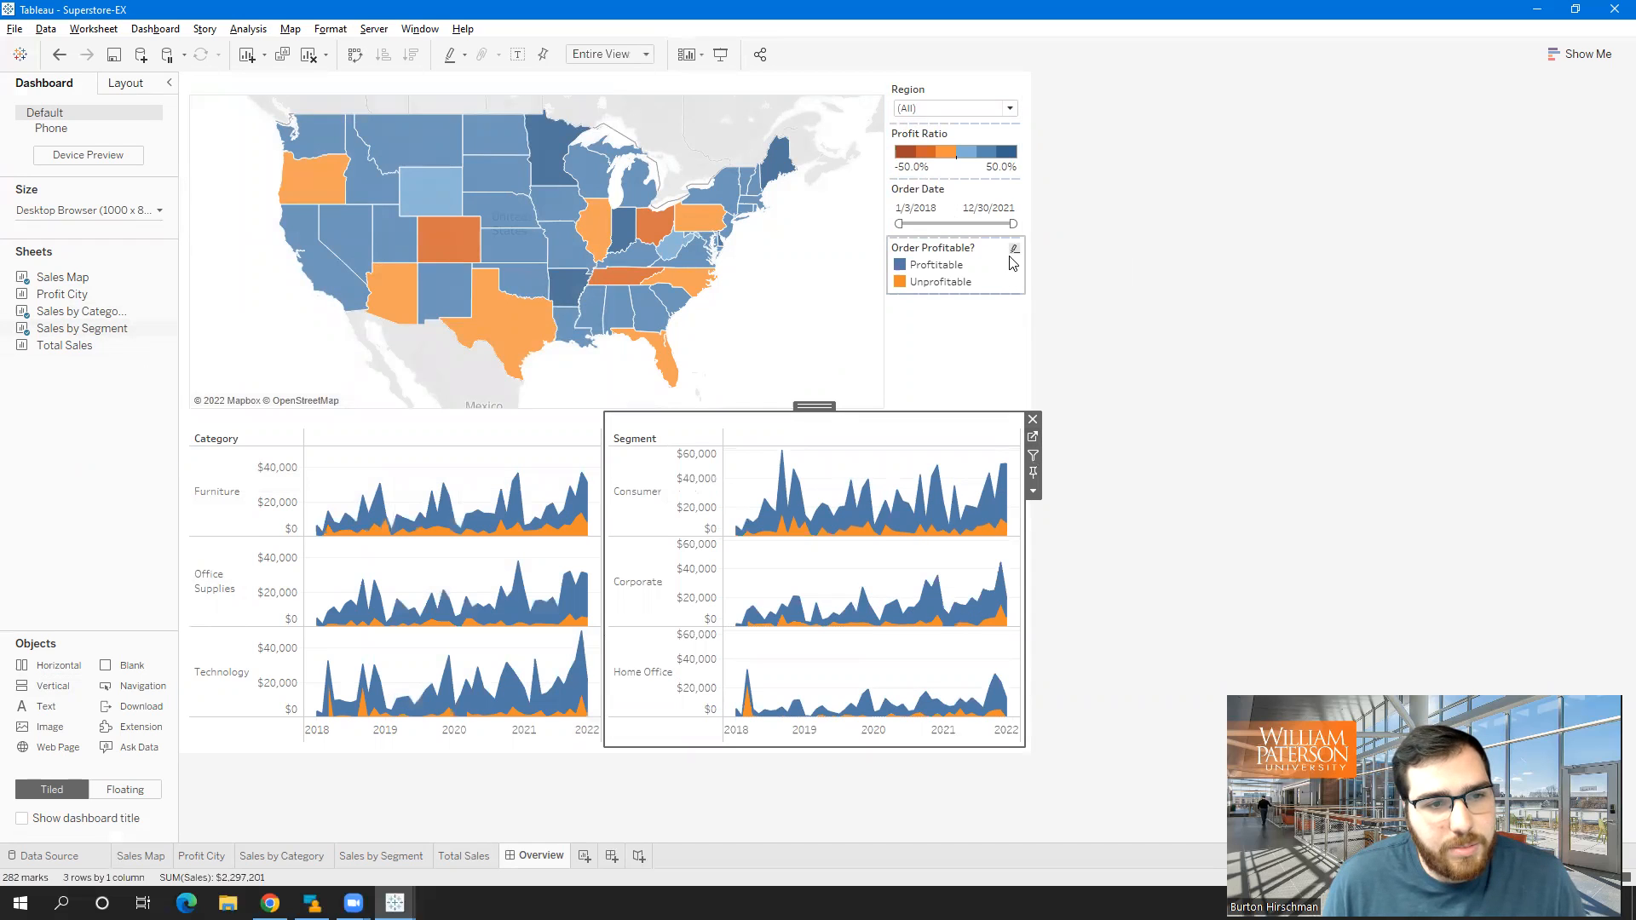
Remove the Order Profitable? color legend from the dashboard
left_click(1002, 285)
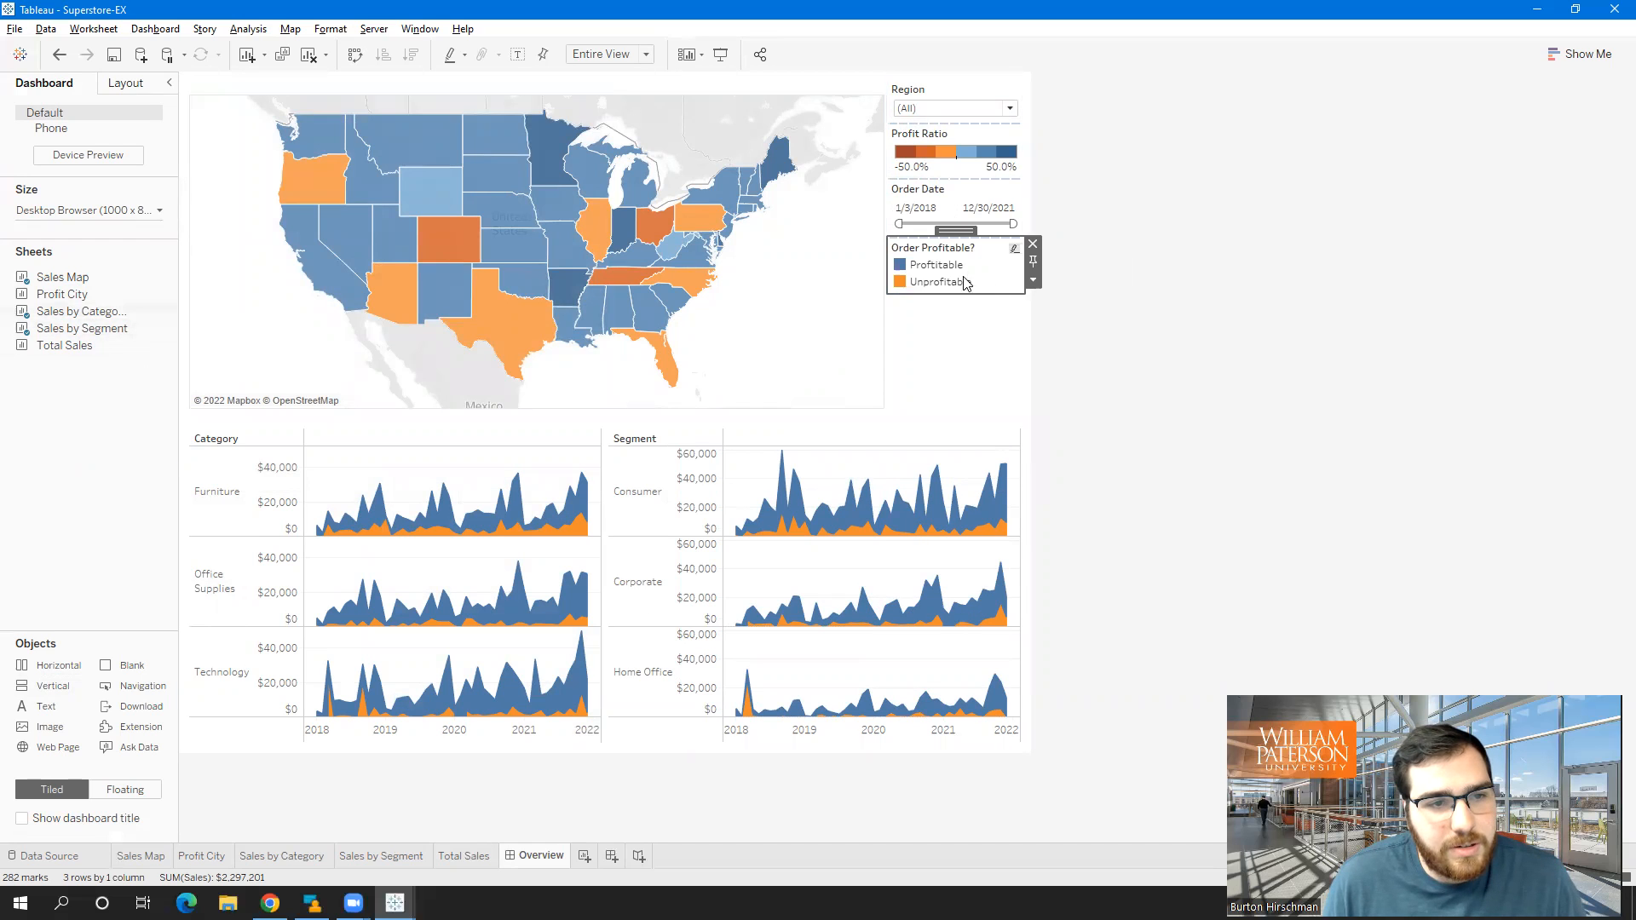
left_click(1034, 241)
left_click(405, 399)
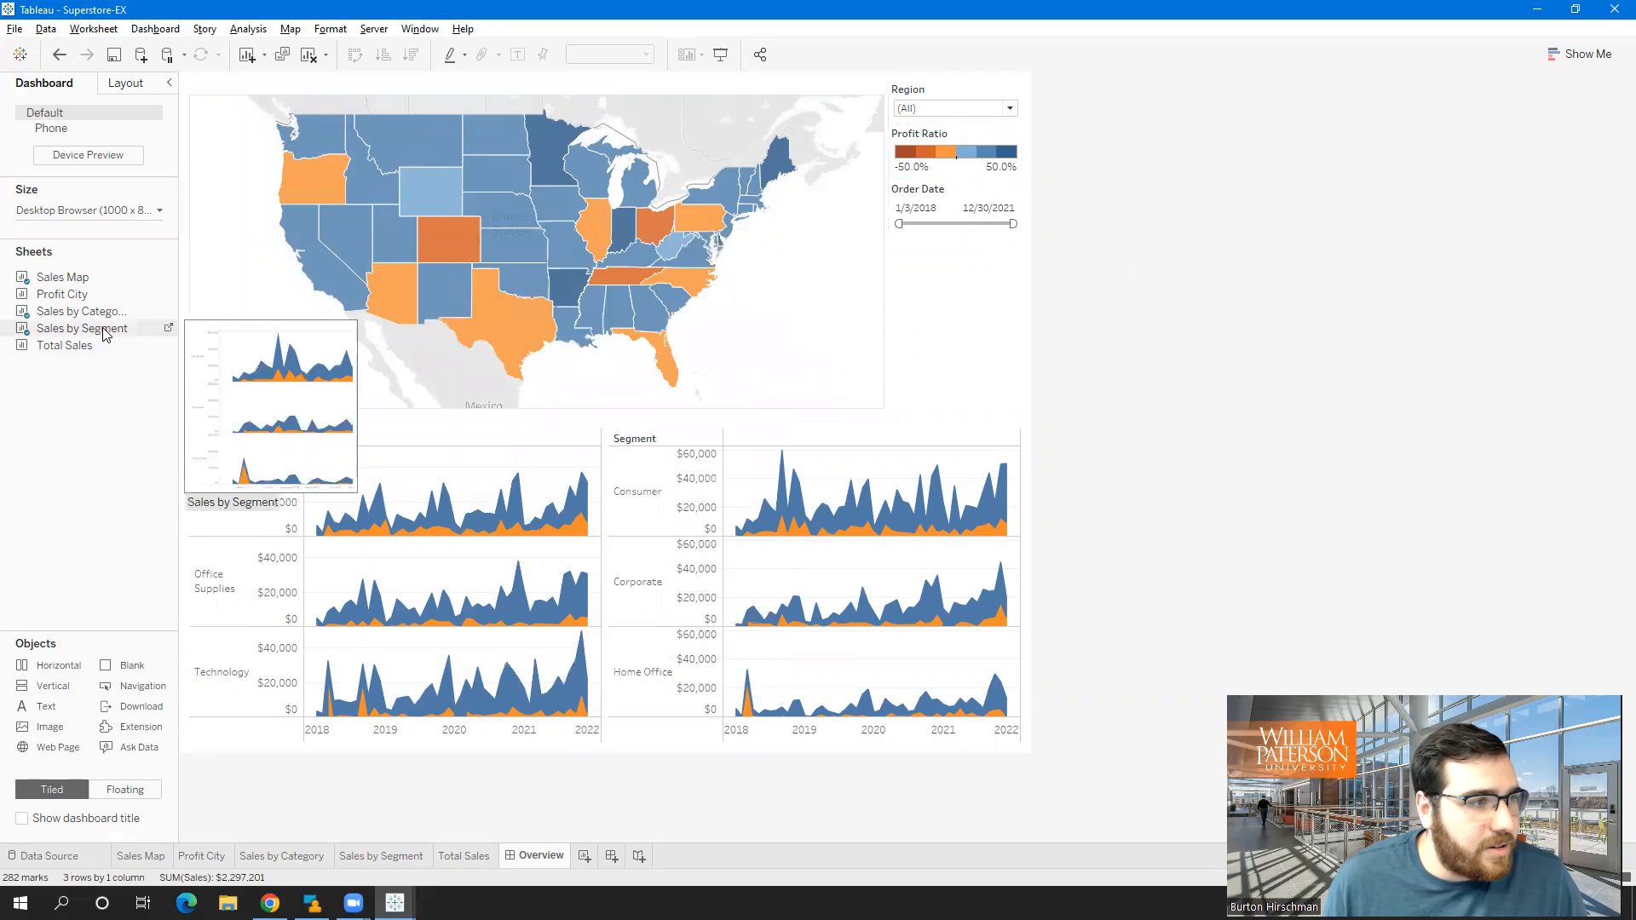
Set the dashboard size to Automatic
left_click(157, 213)
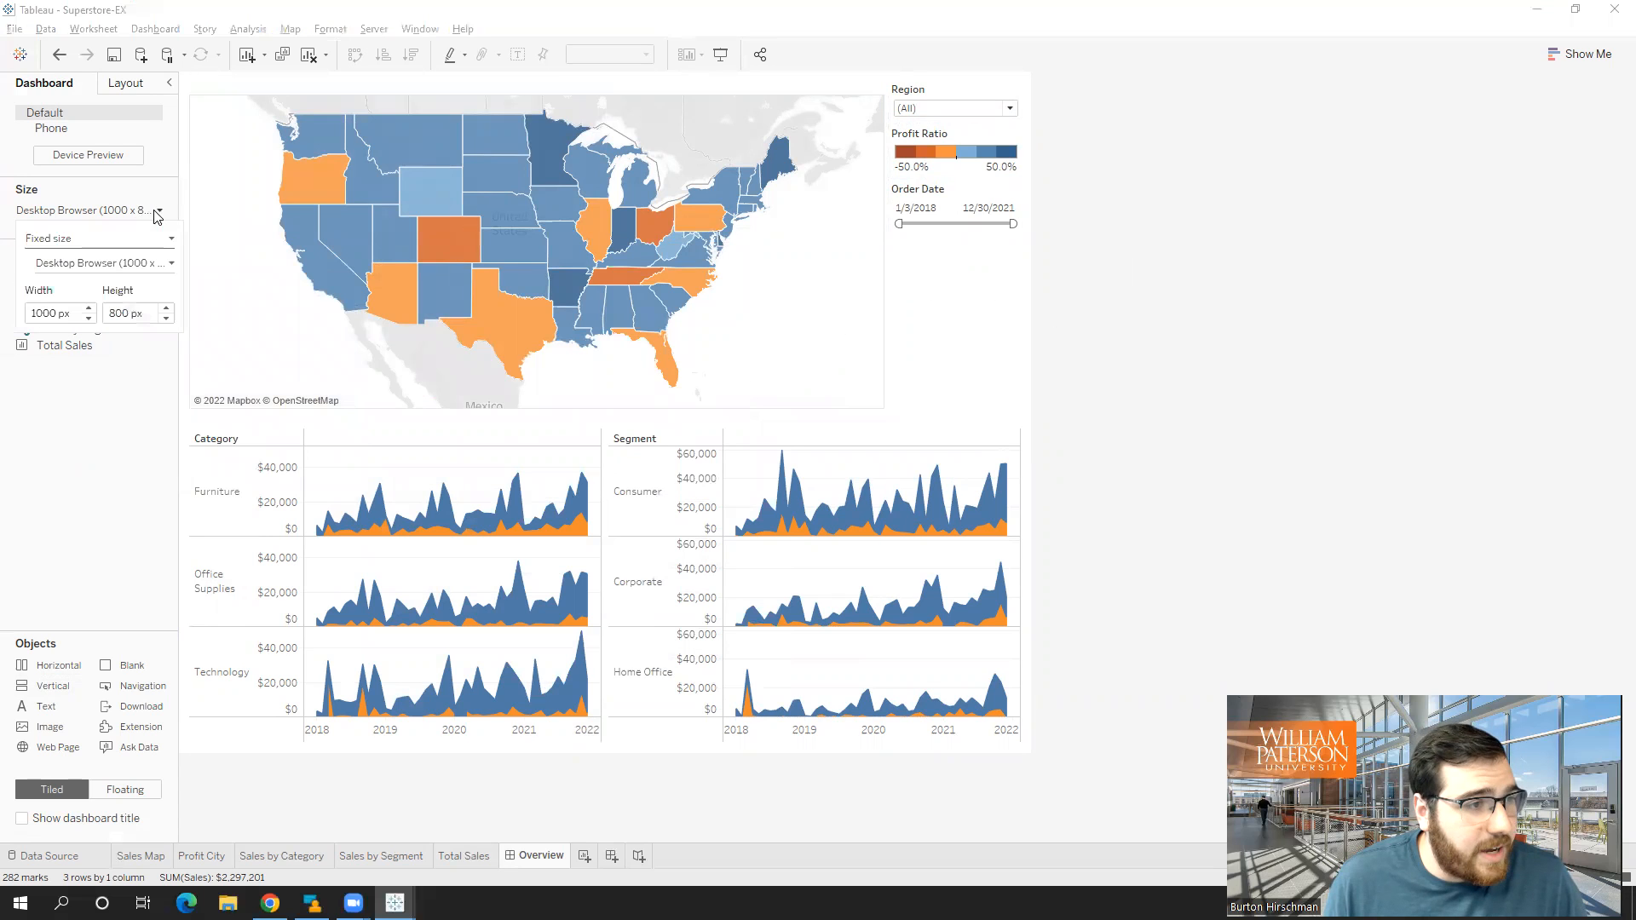
left_click(82, 242)
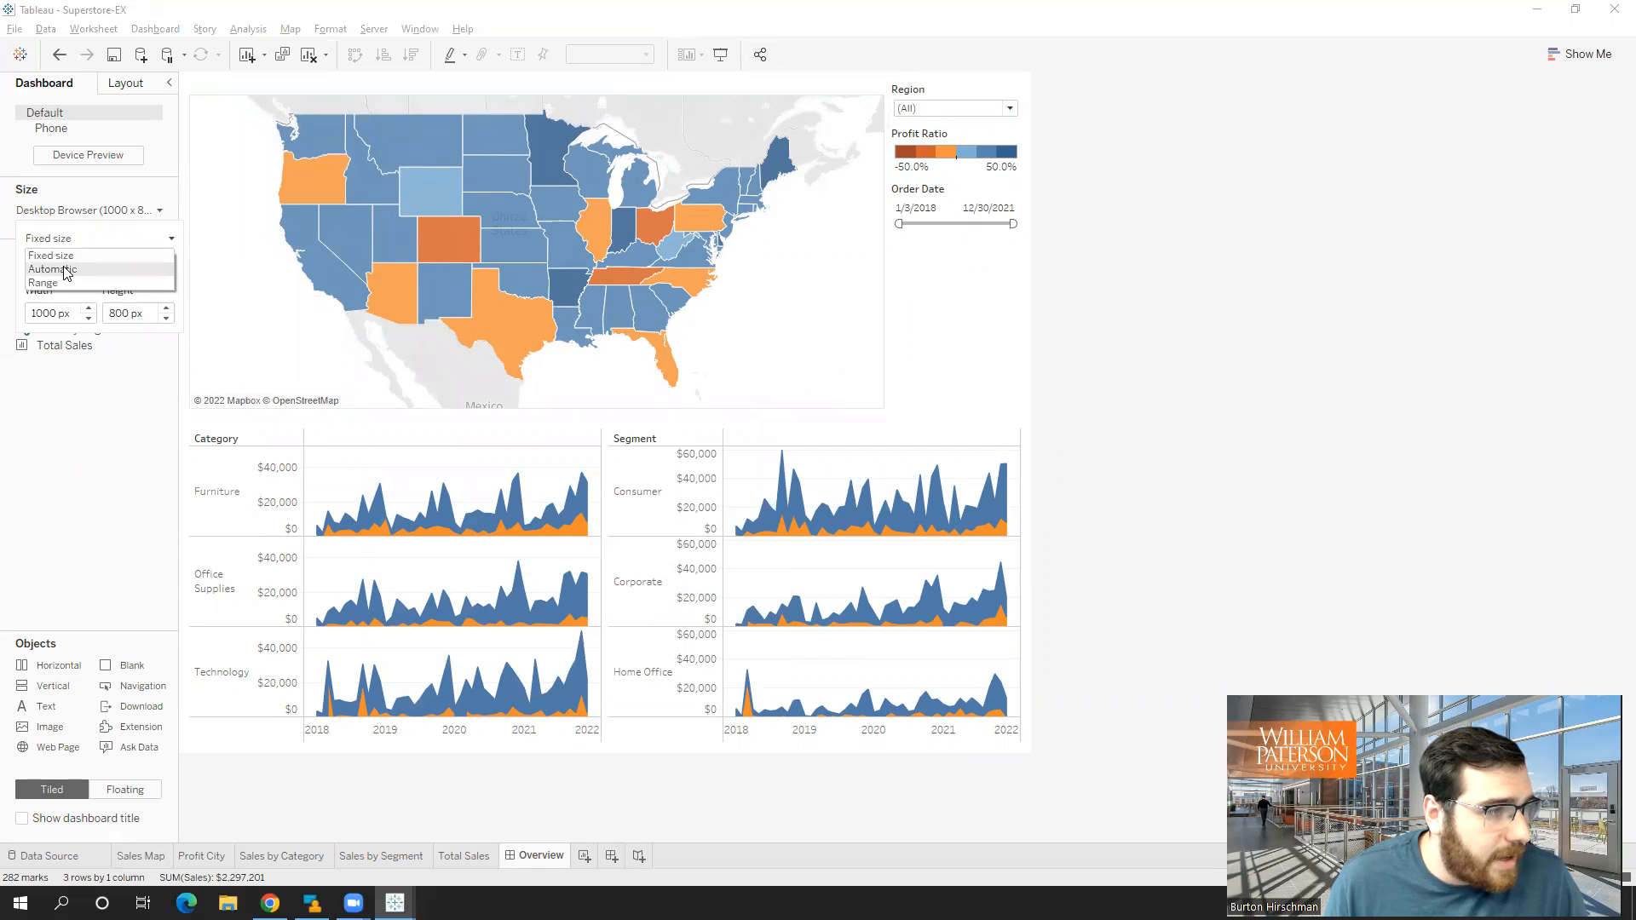
left_click(65, 271)
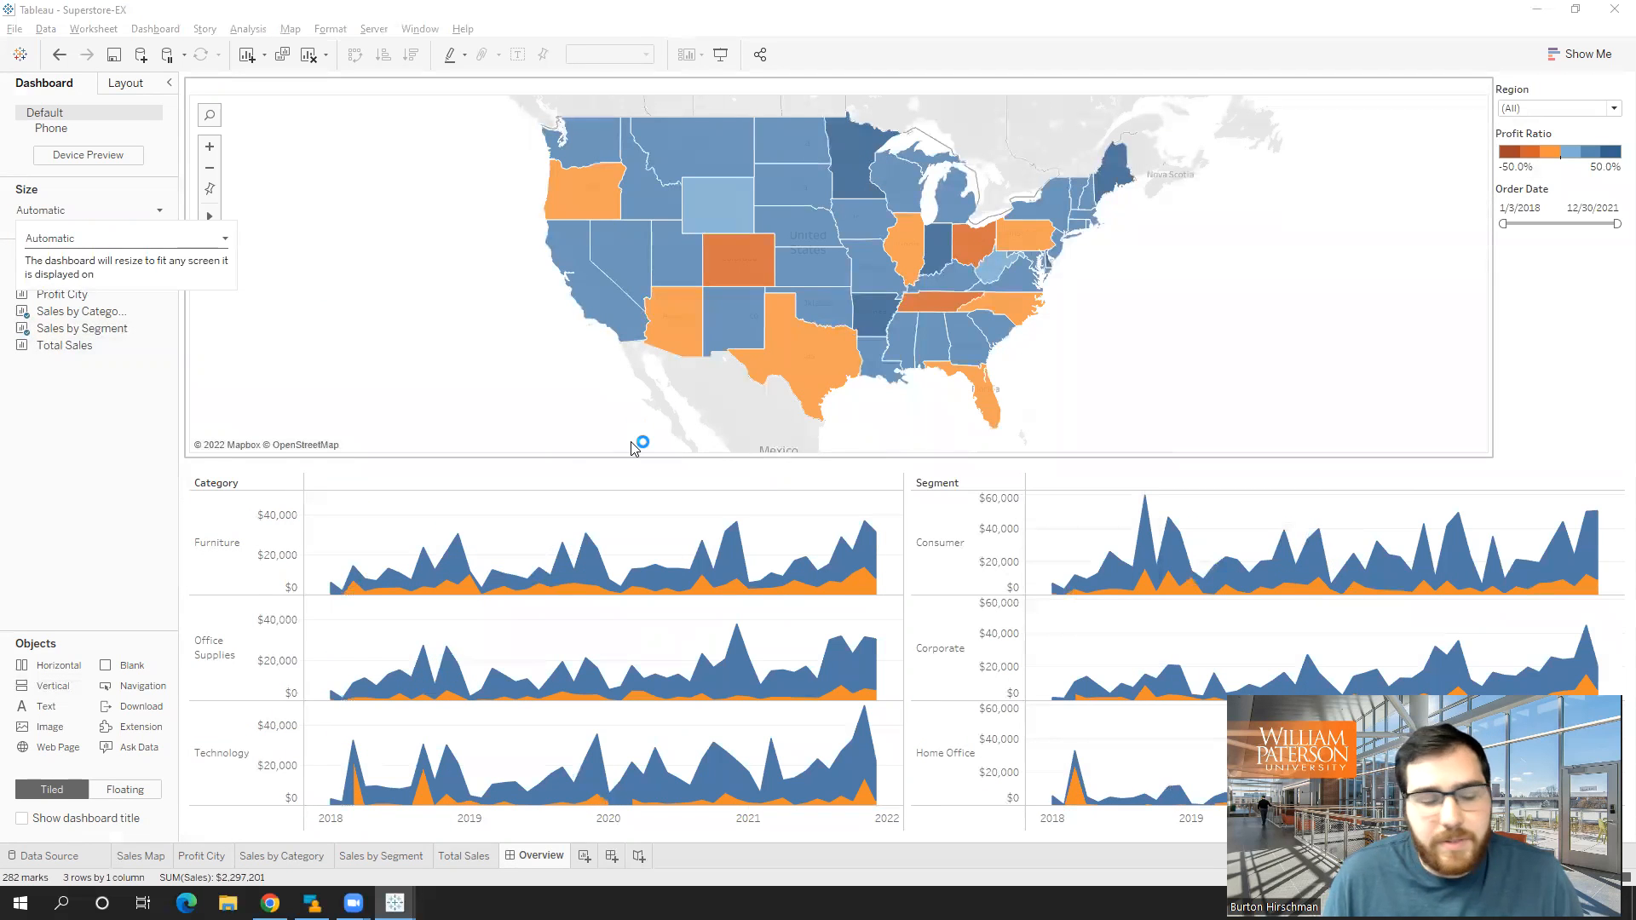
left_click(73, 423)
Place the Total Sales sheet directly above the map, only as wide as the map and beside the filter column
mouse_move(64, 350)
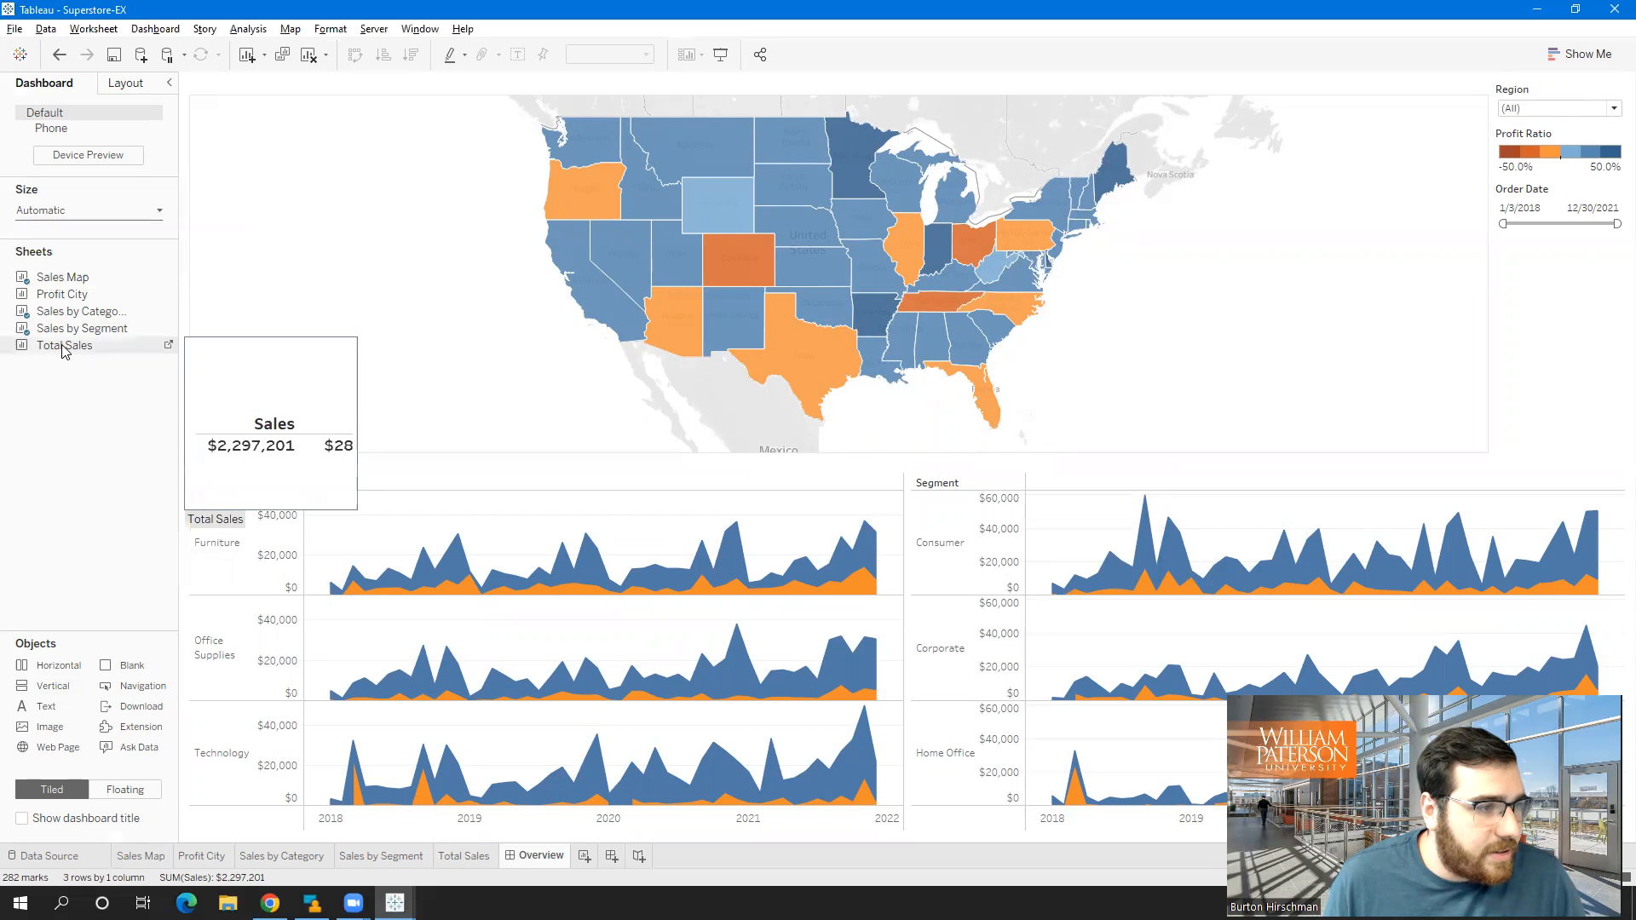
left_click_drag(59, 345, 363, 97)
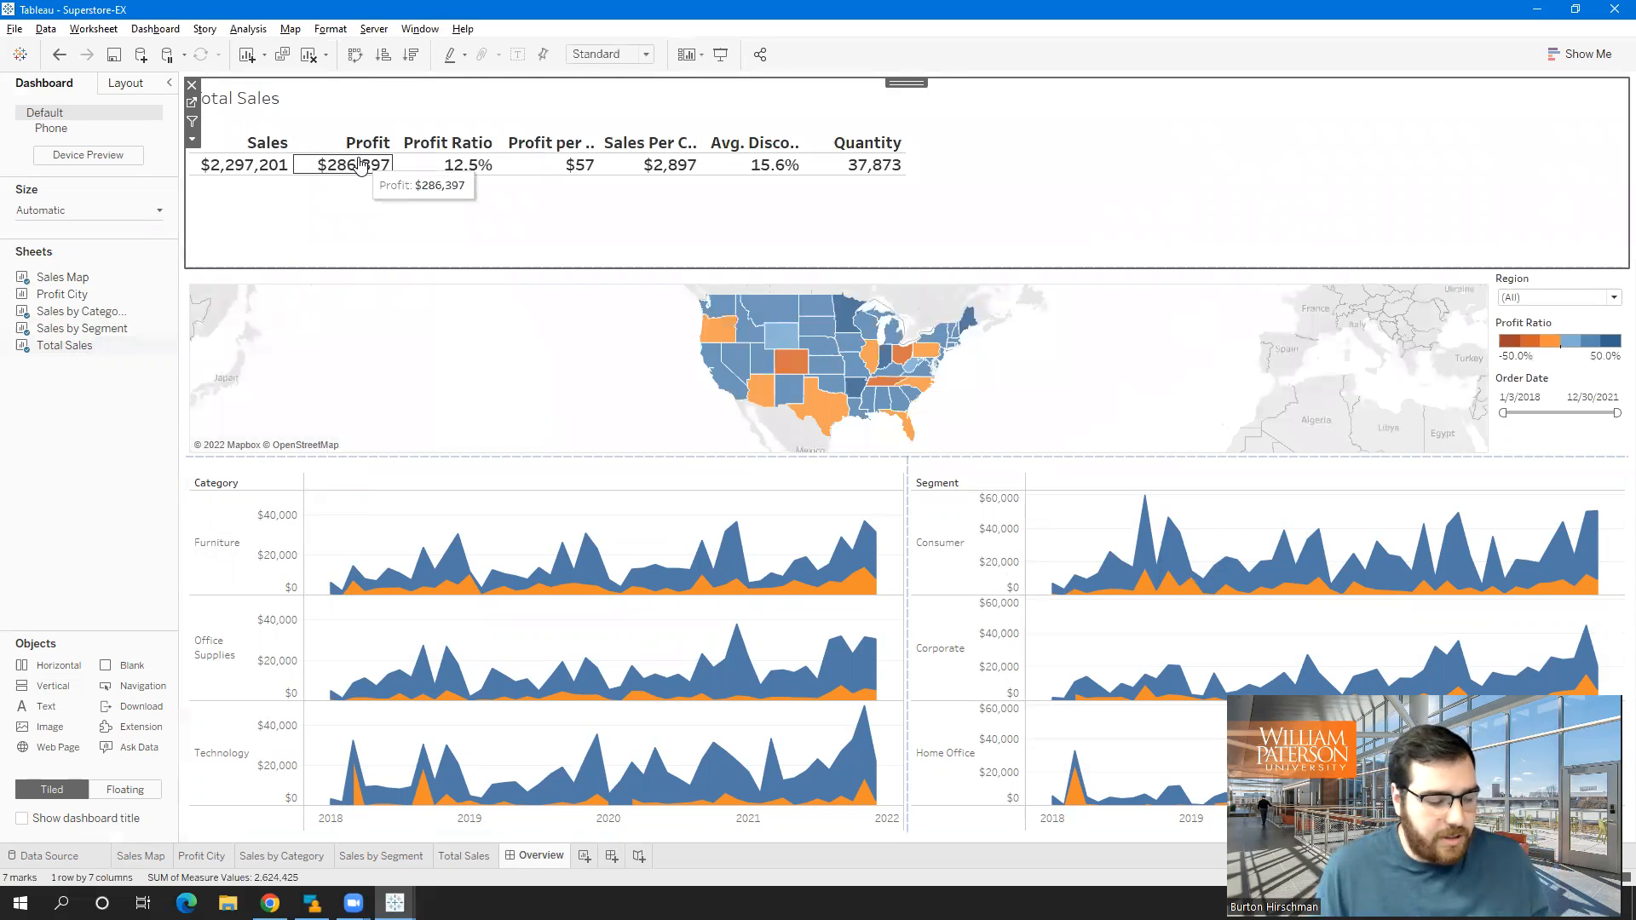
key("ctrl+z")
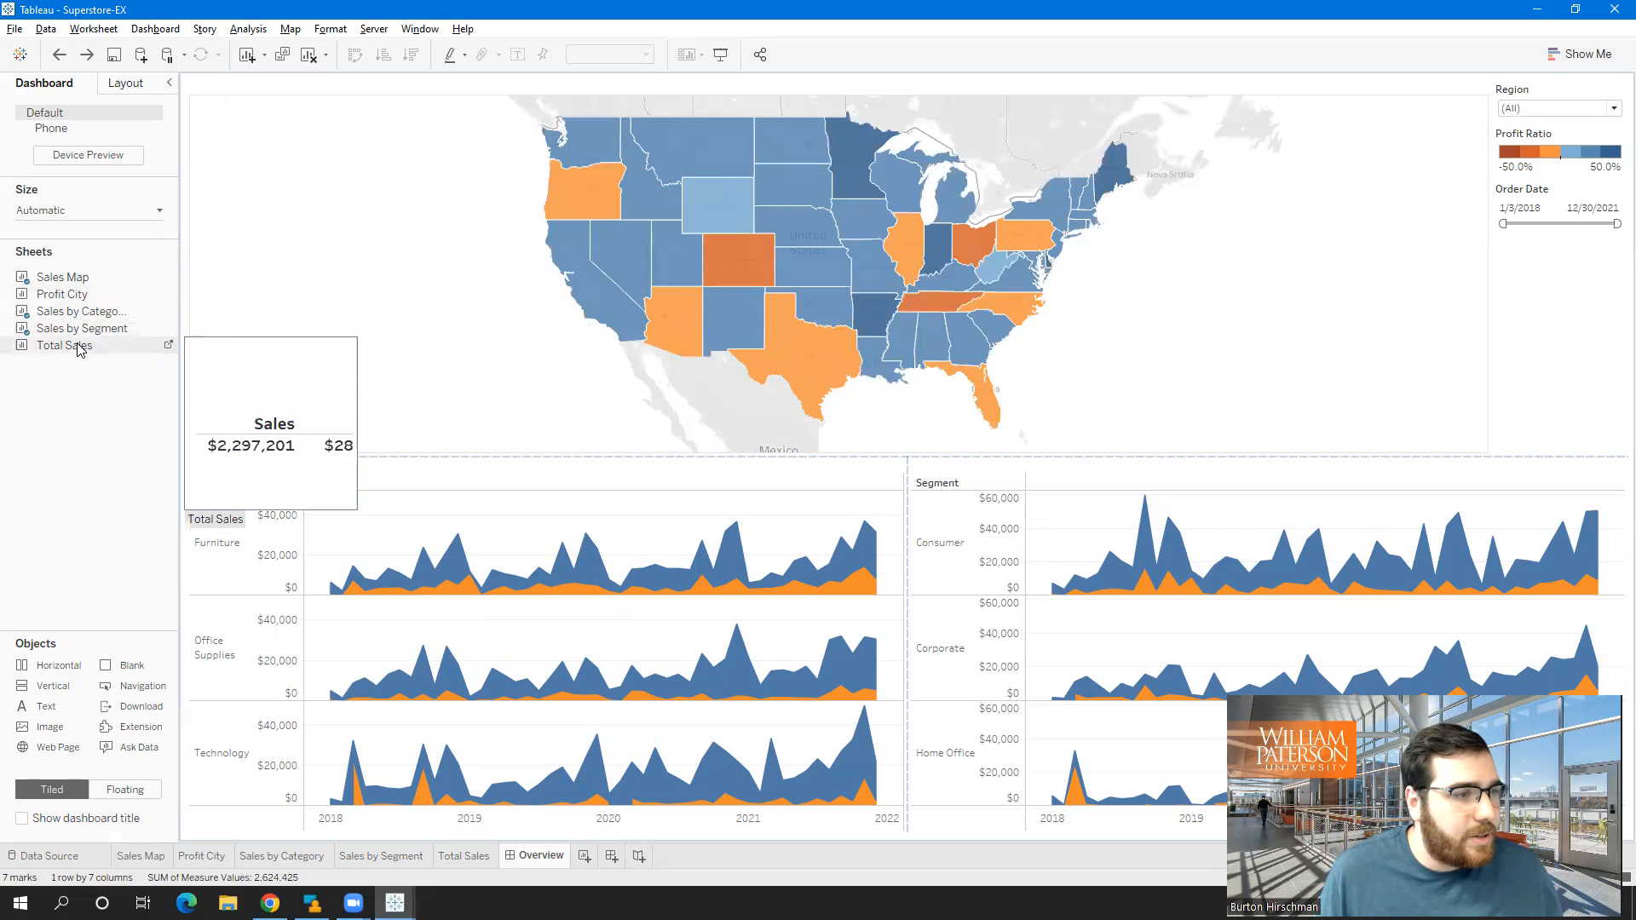
left_click_drag(66, 345, 478, 128)
Apply the dashboard's Region filter to all worksheets using this data source
left_click(1588, 394)
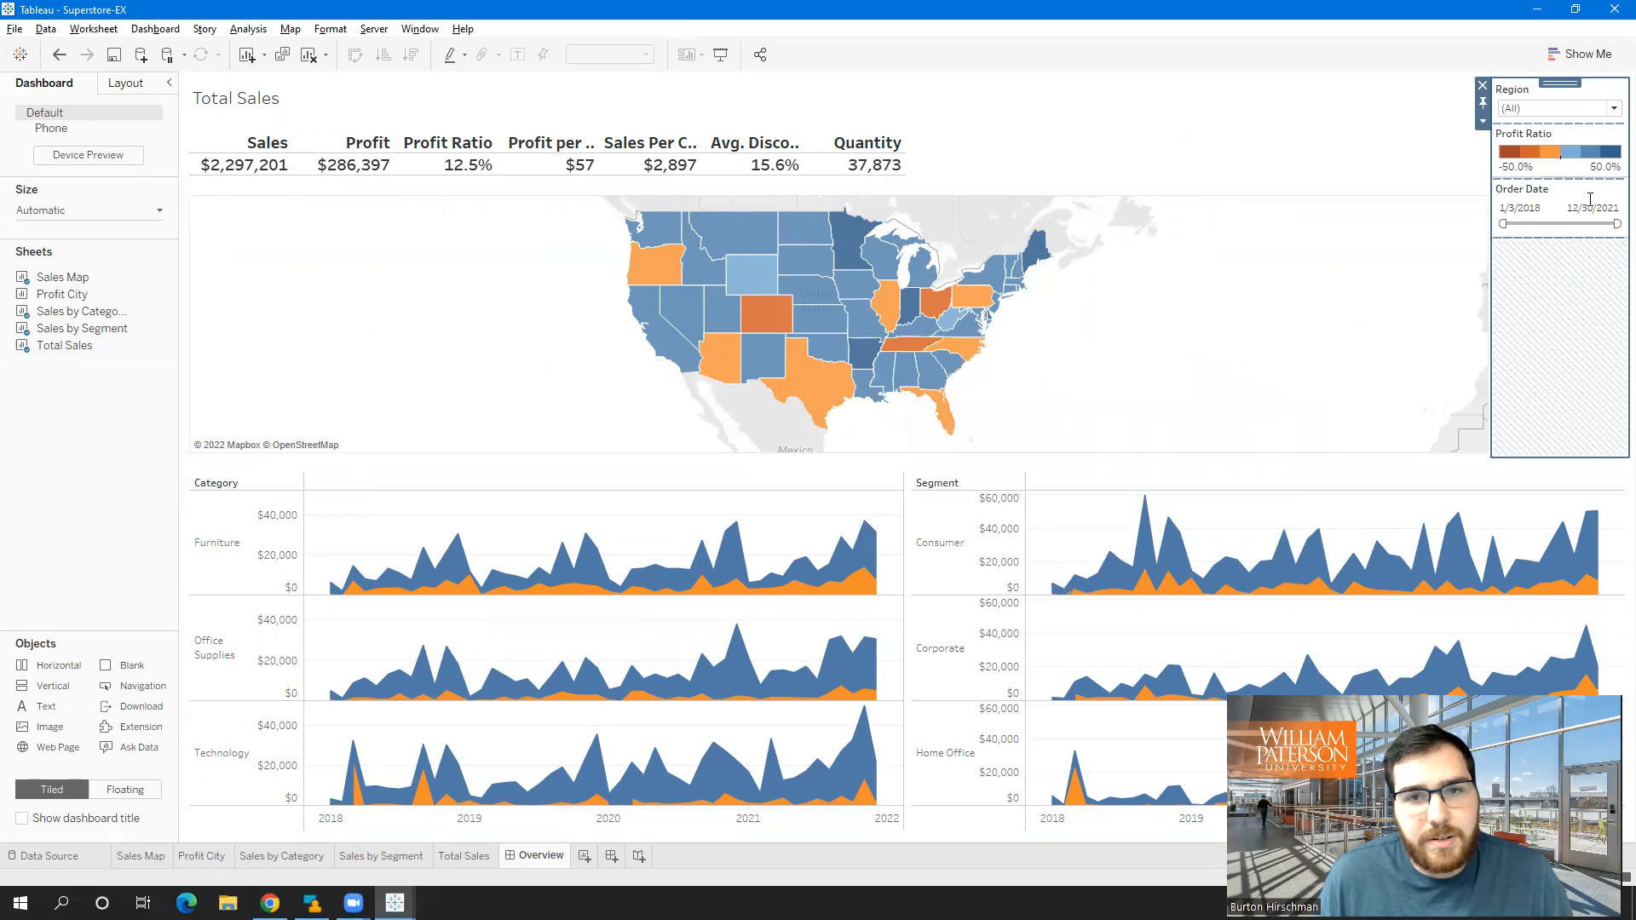
left_click(1608, 109)
left_click(1595, 103)
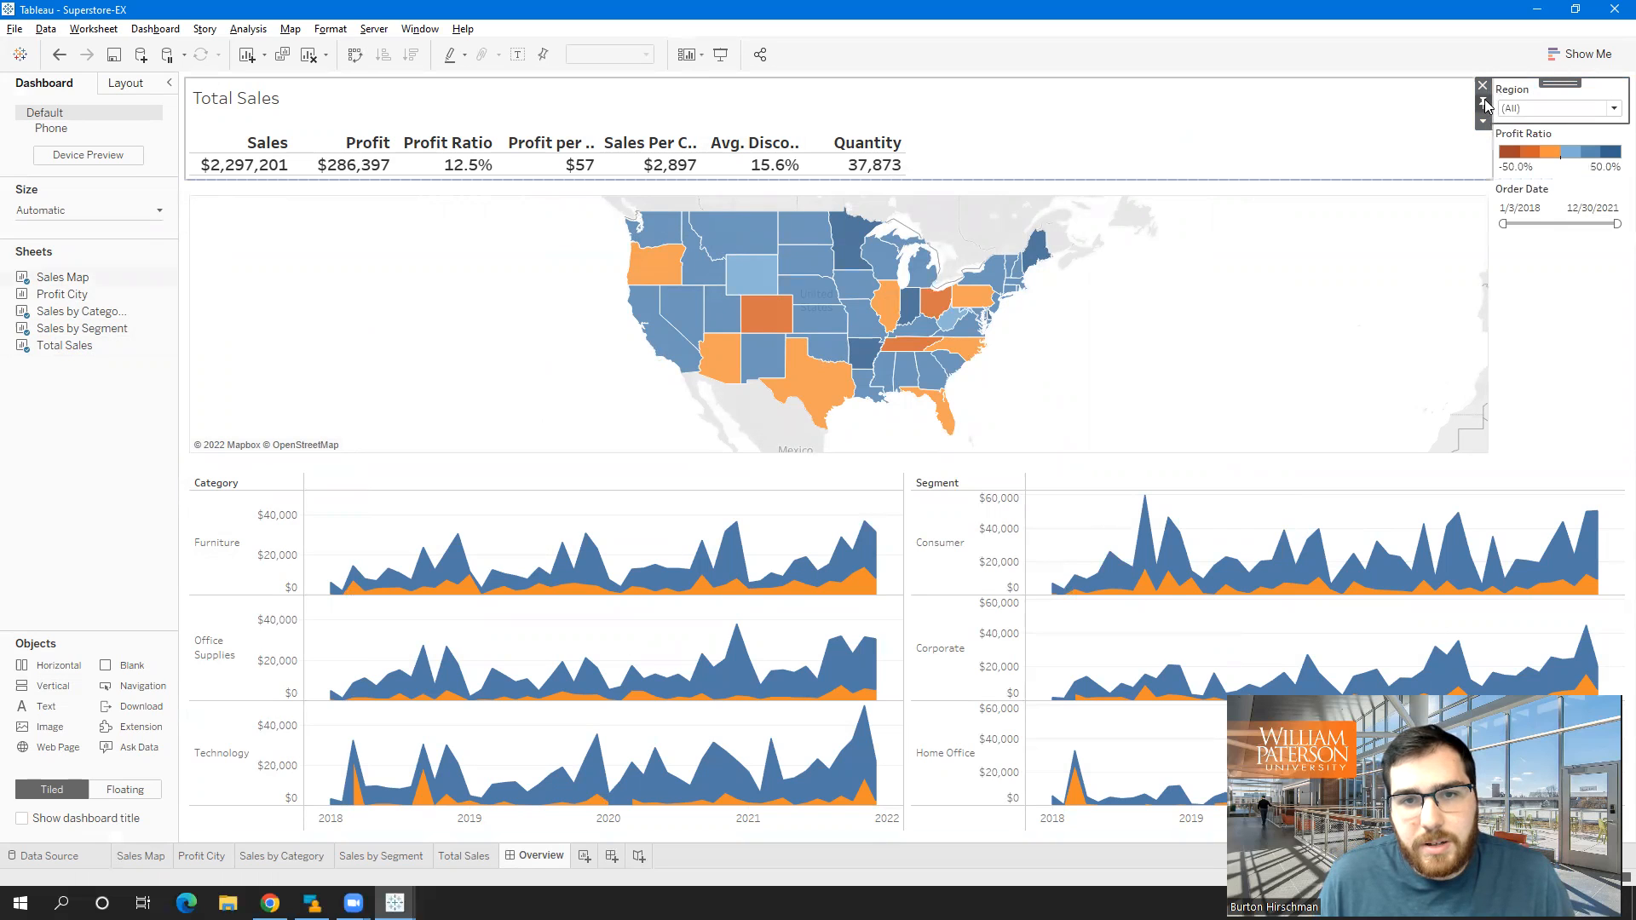
left_click(1483, 123)
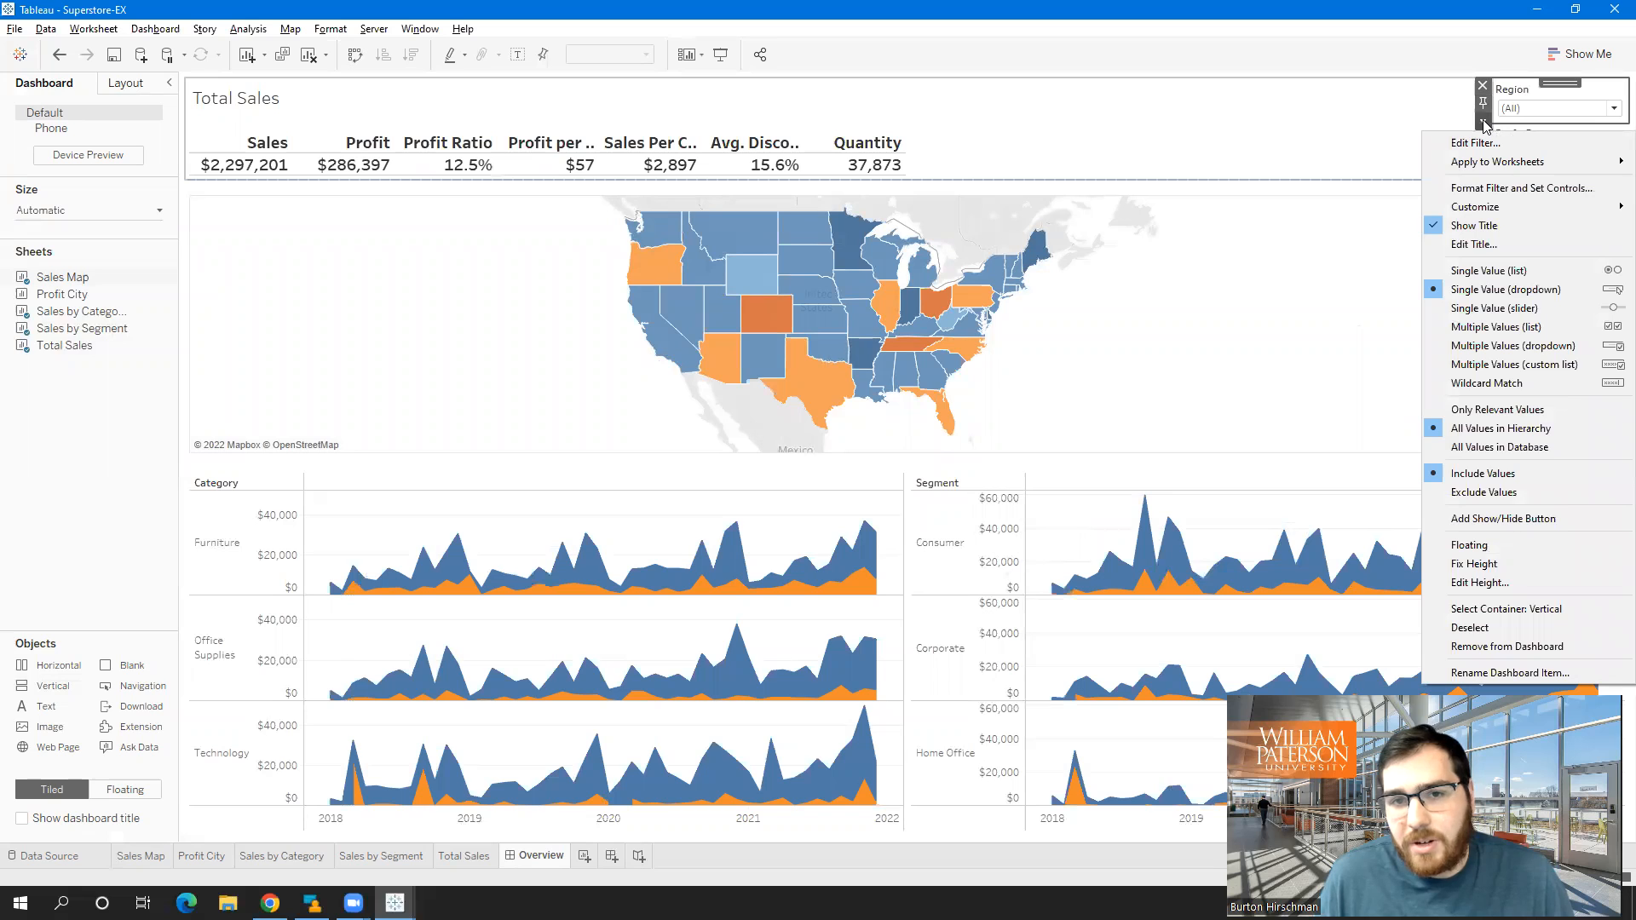
mouse_move(1498, 165)
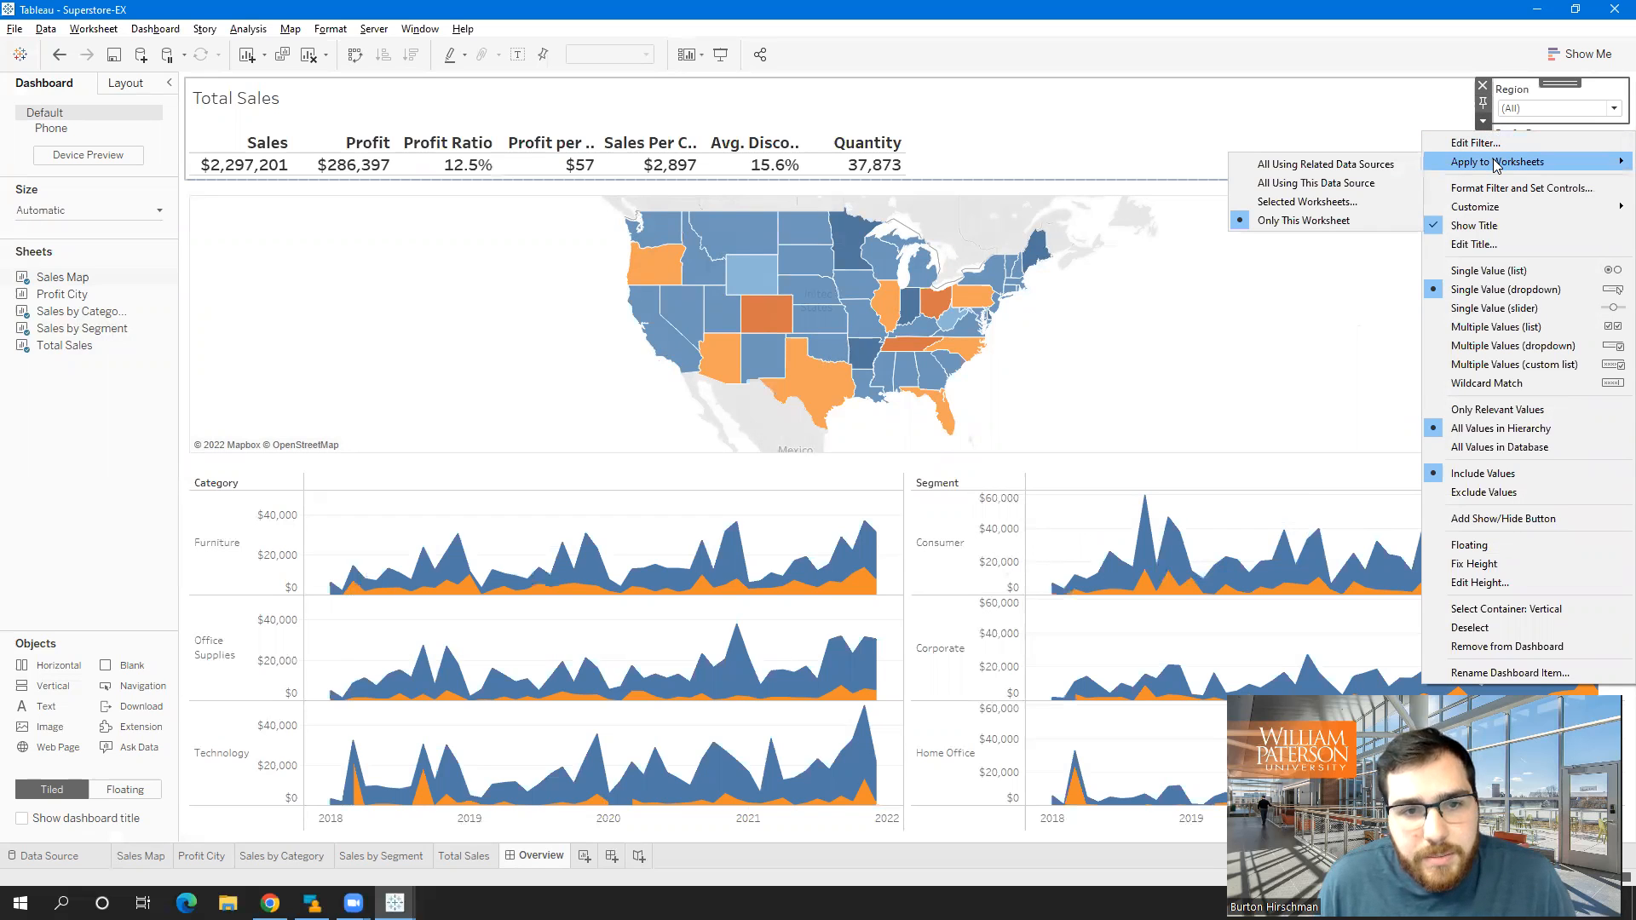
left_click(1372, 183)
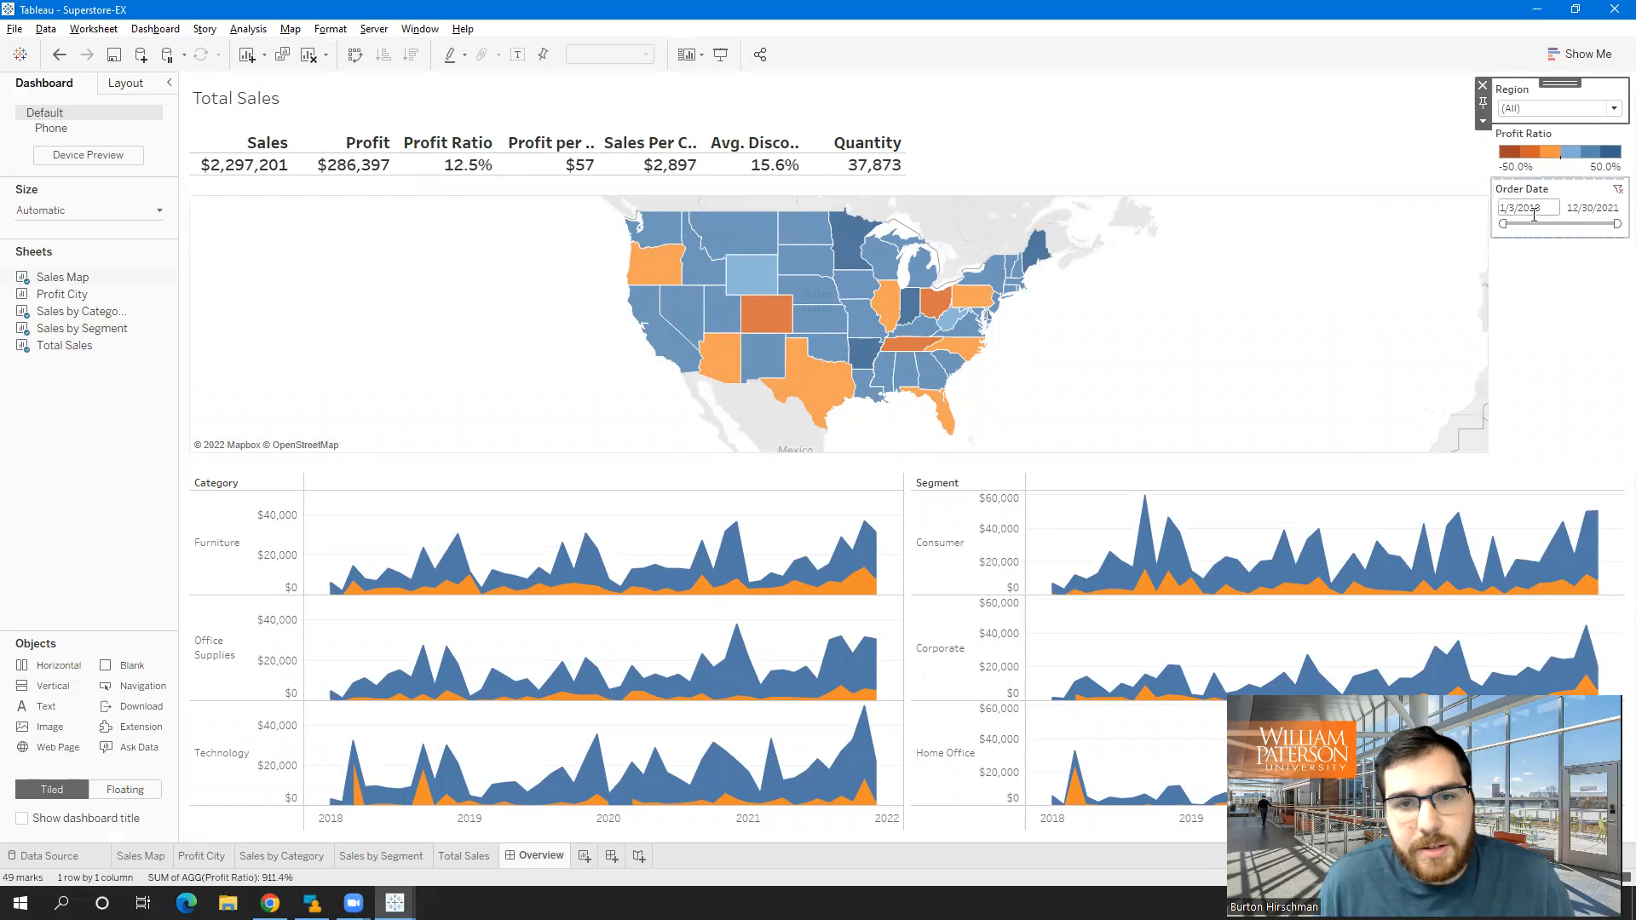
Apply the Order Date filter to all worksheets using this data source
left_click(1556, 200)
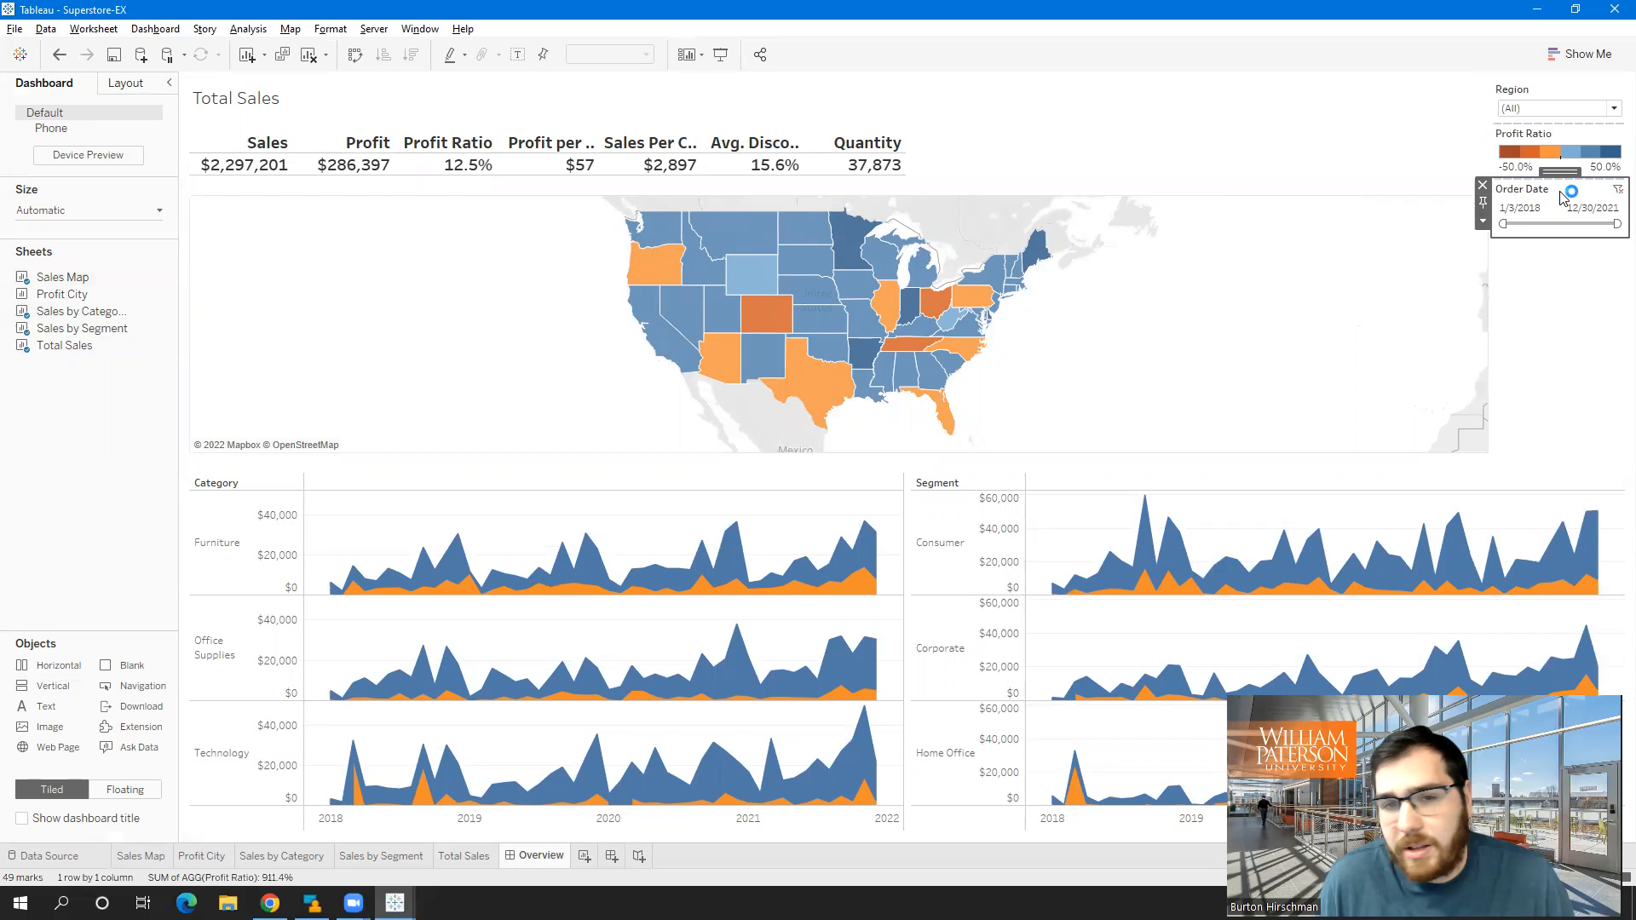
left_click(1482, 218)
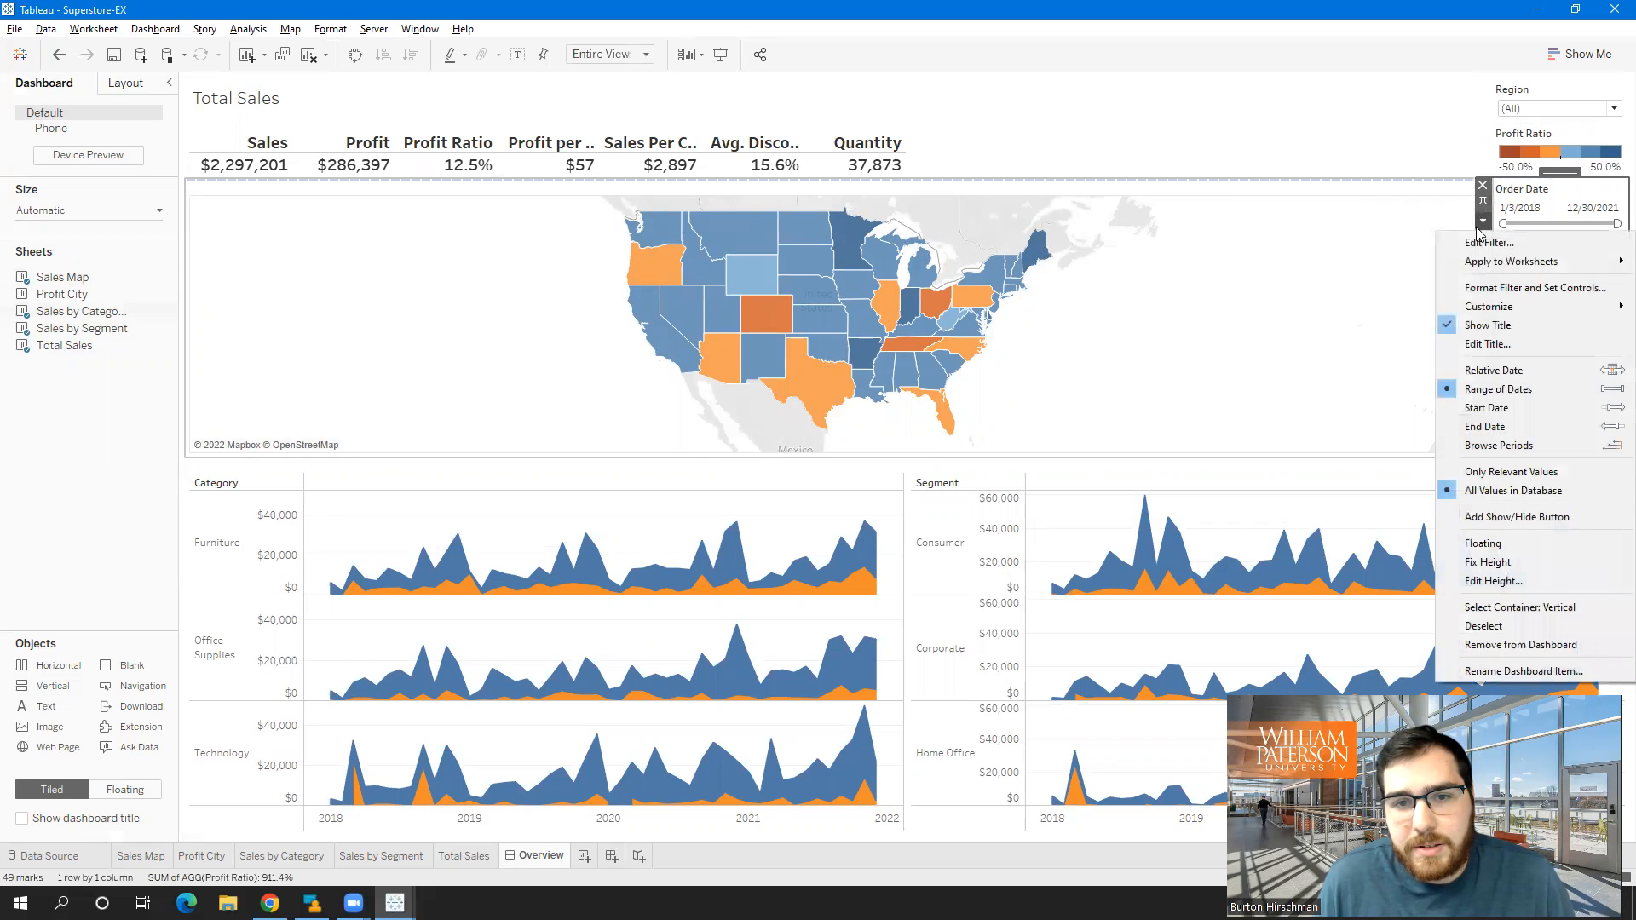
mouse_move(1475, 259)
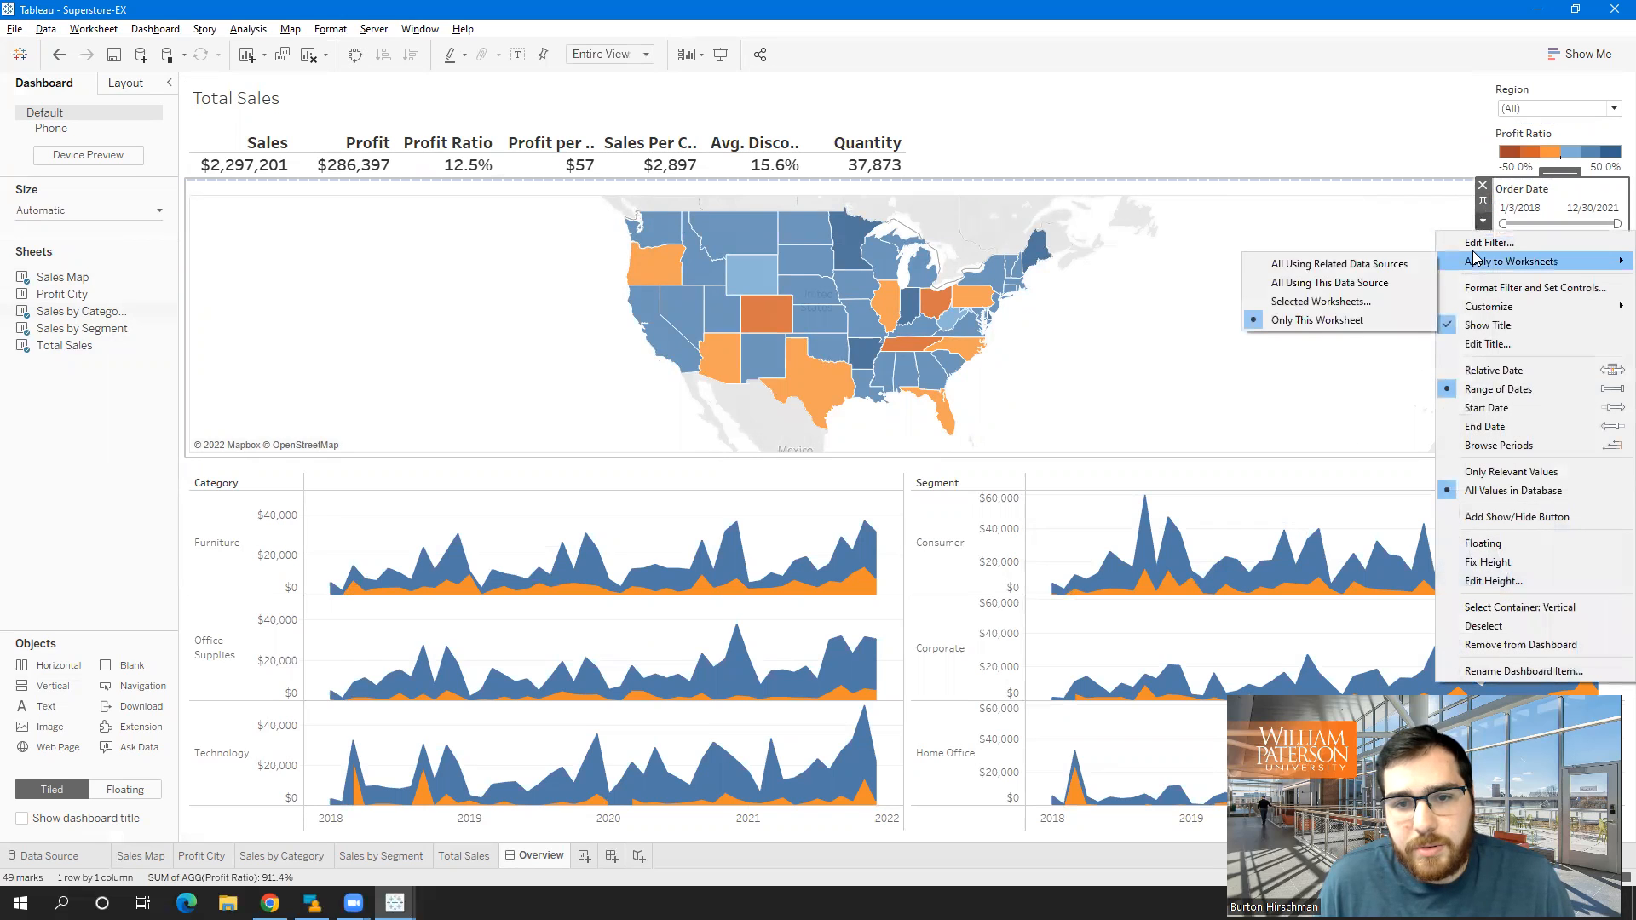
left_click(1393, 278)
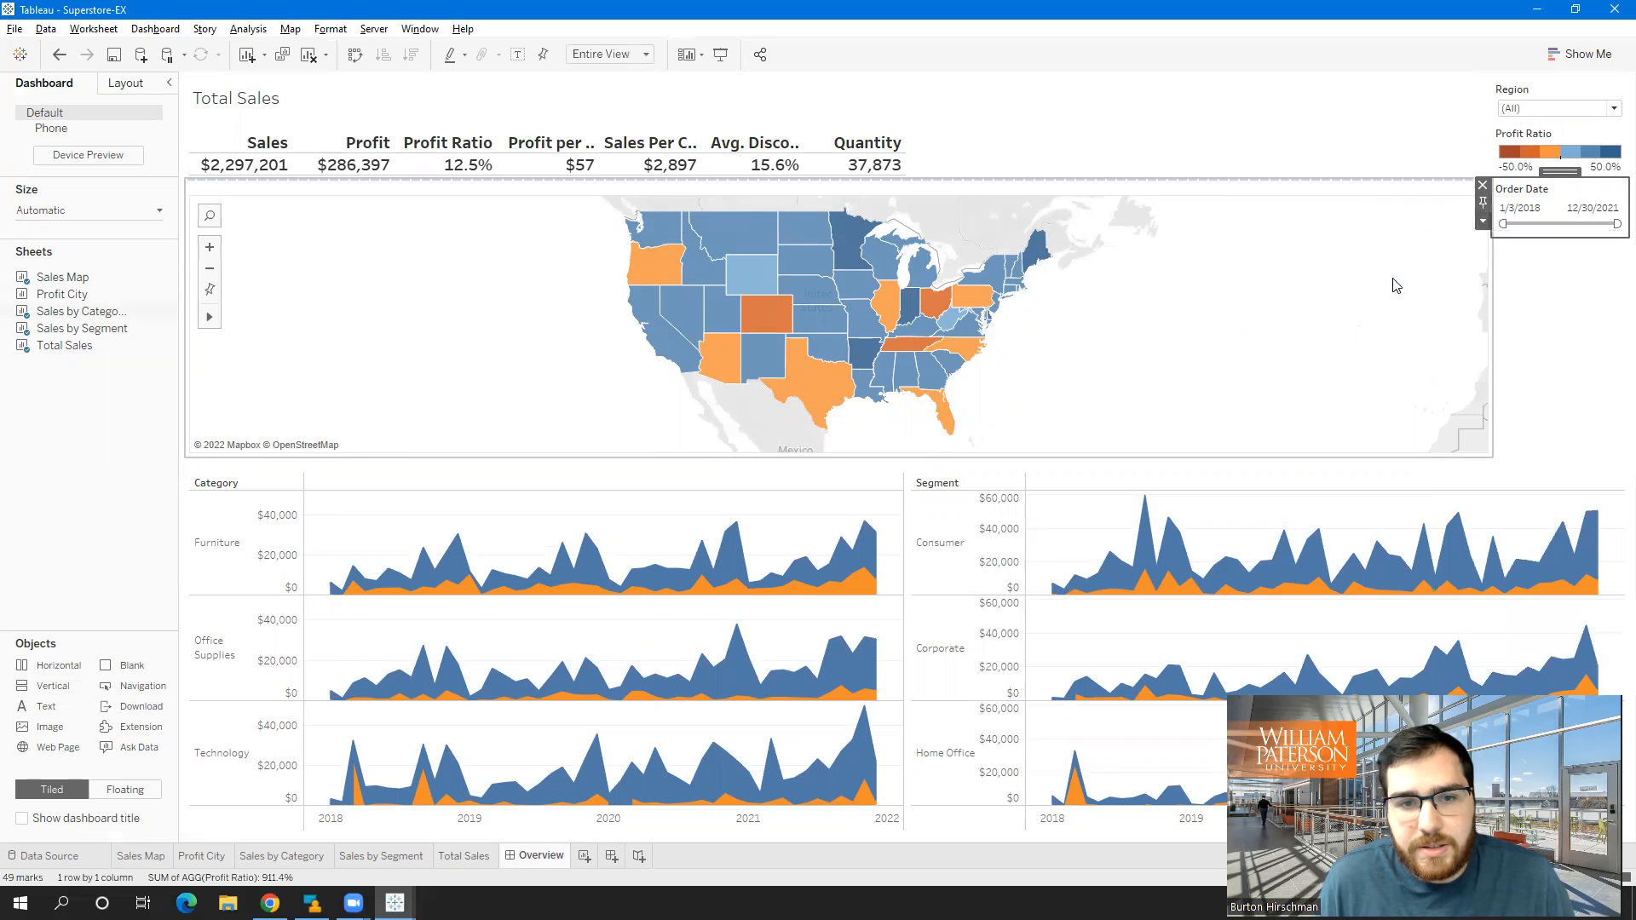
Move the Profit Ratio color legend below the Order Date filter in the filter column
left_click(1613, 147)
left_click_drag(1569, 113, 1554, 252)
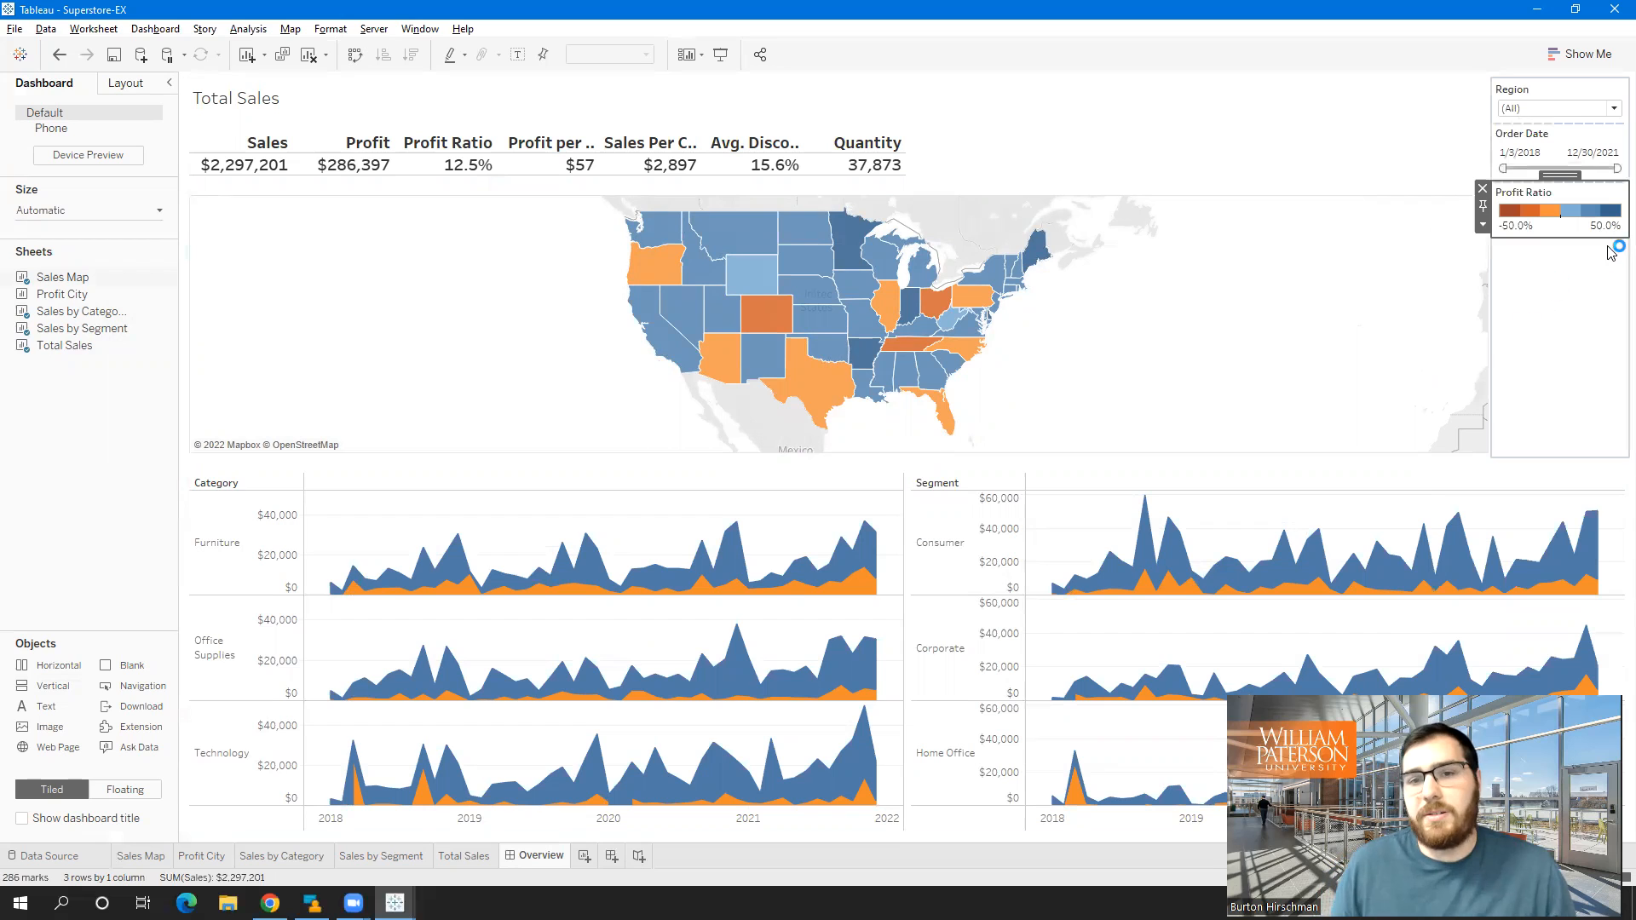
left_click(1587, 290)
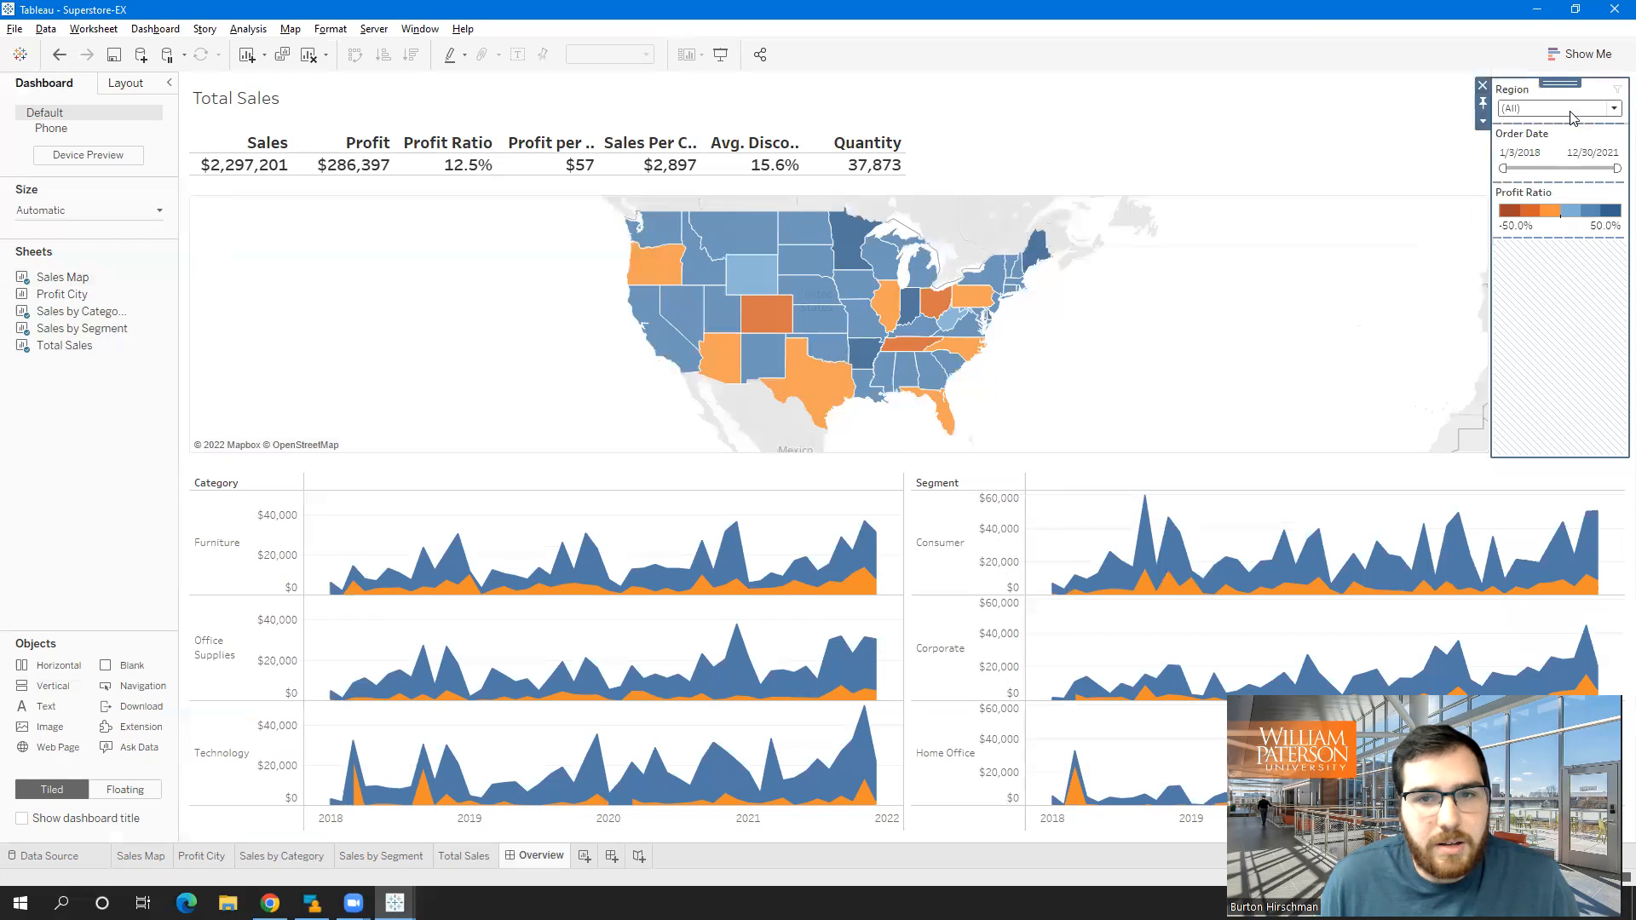
Test the Region filter with Central, East and South, and set it back to (All)
left_click(1544, 109)
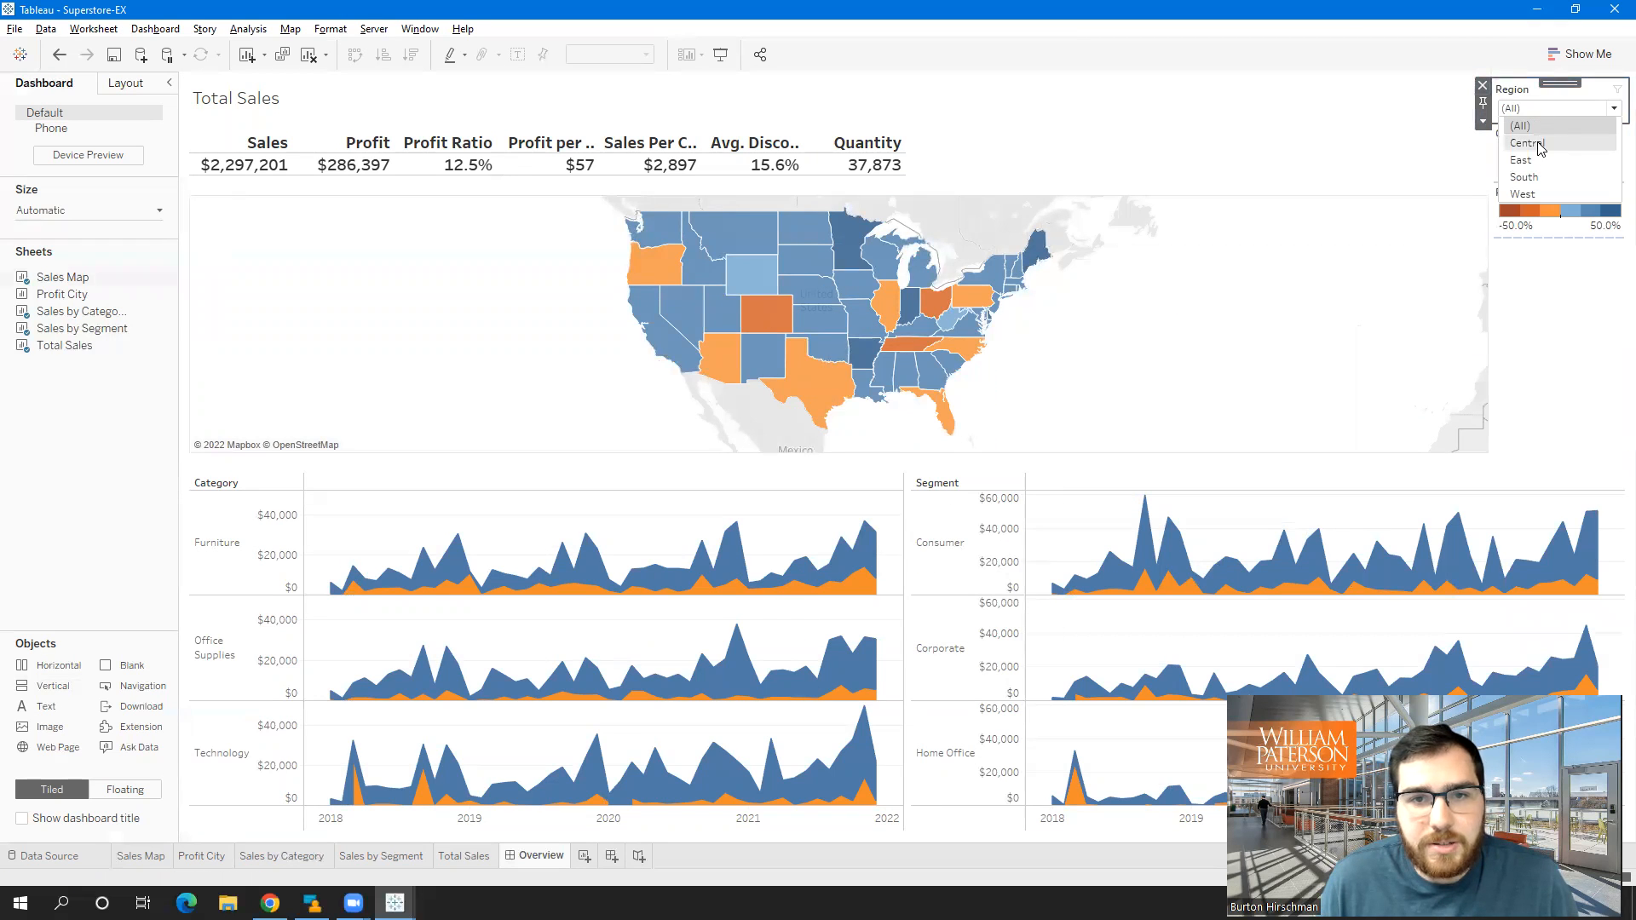
left_click(1541, 146)
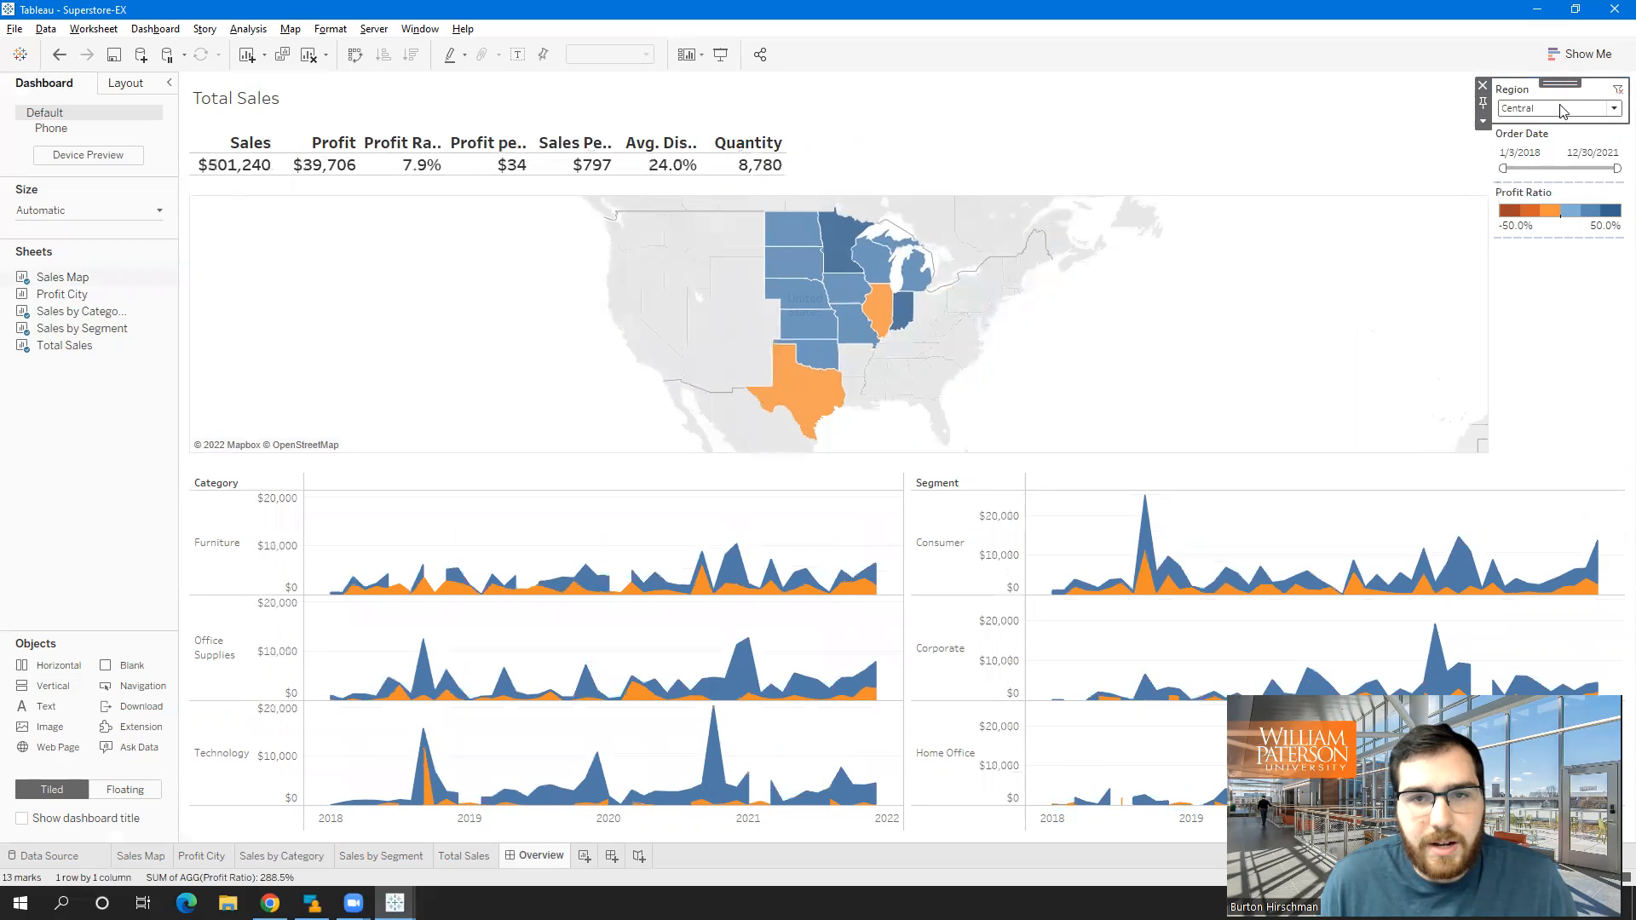
left_click(1565, 109)
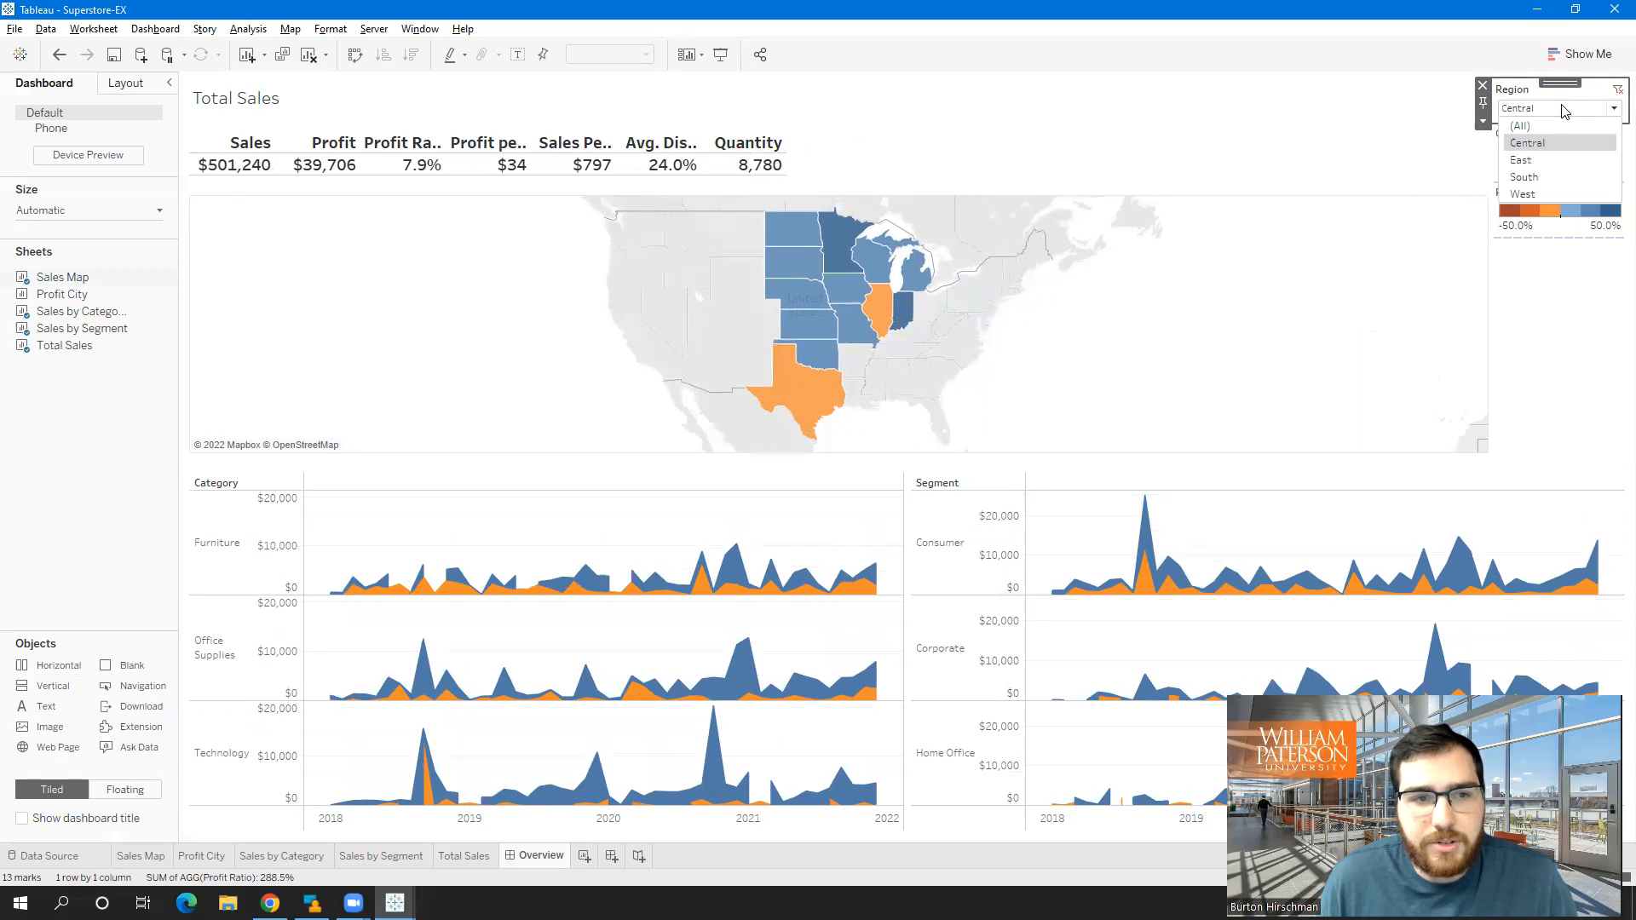
left_click(1522, 160)
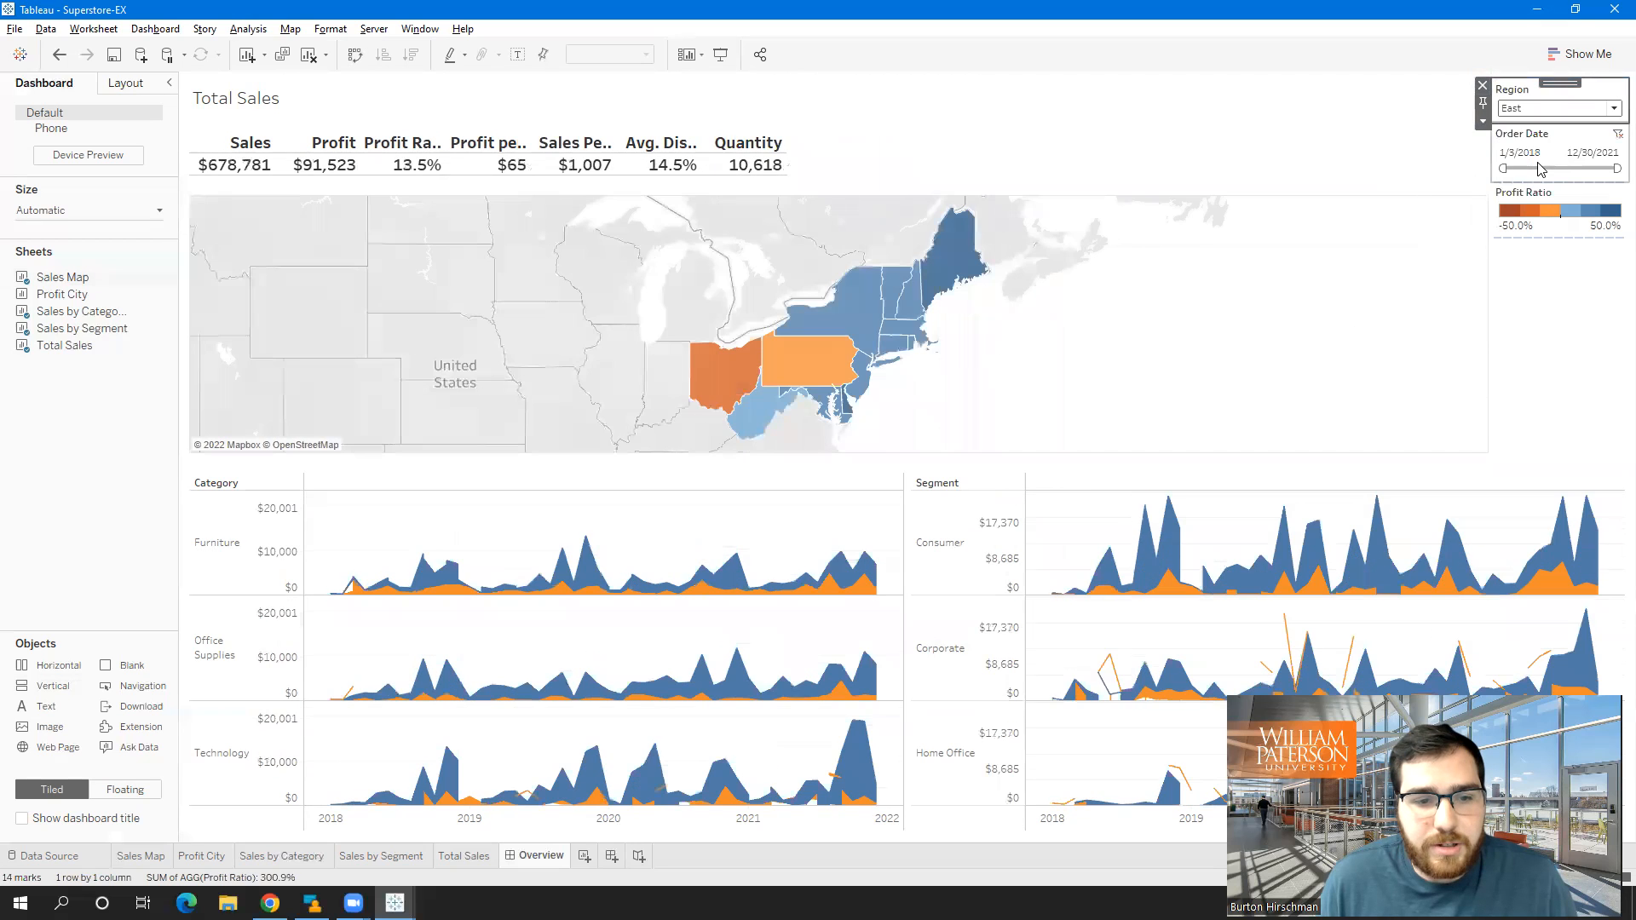
left_click(1564, 108)
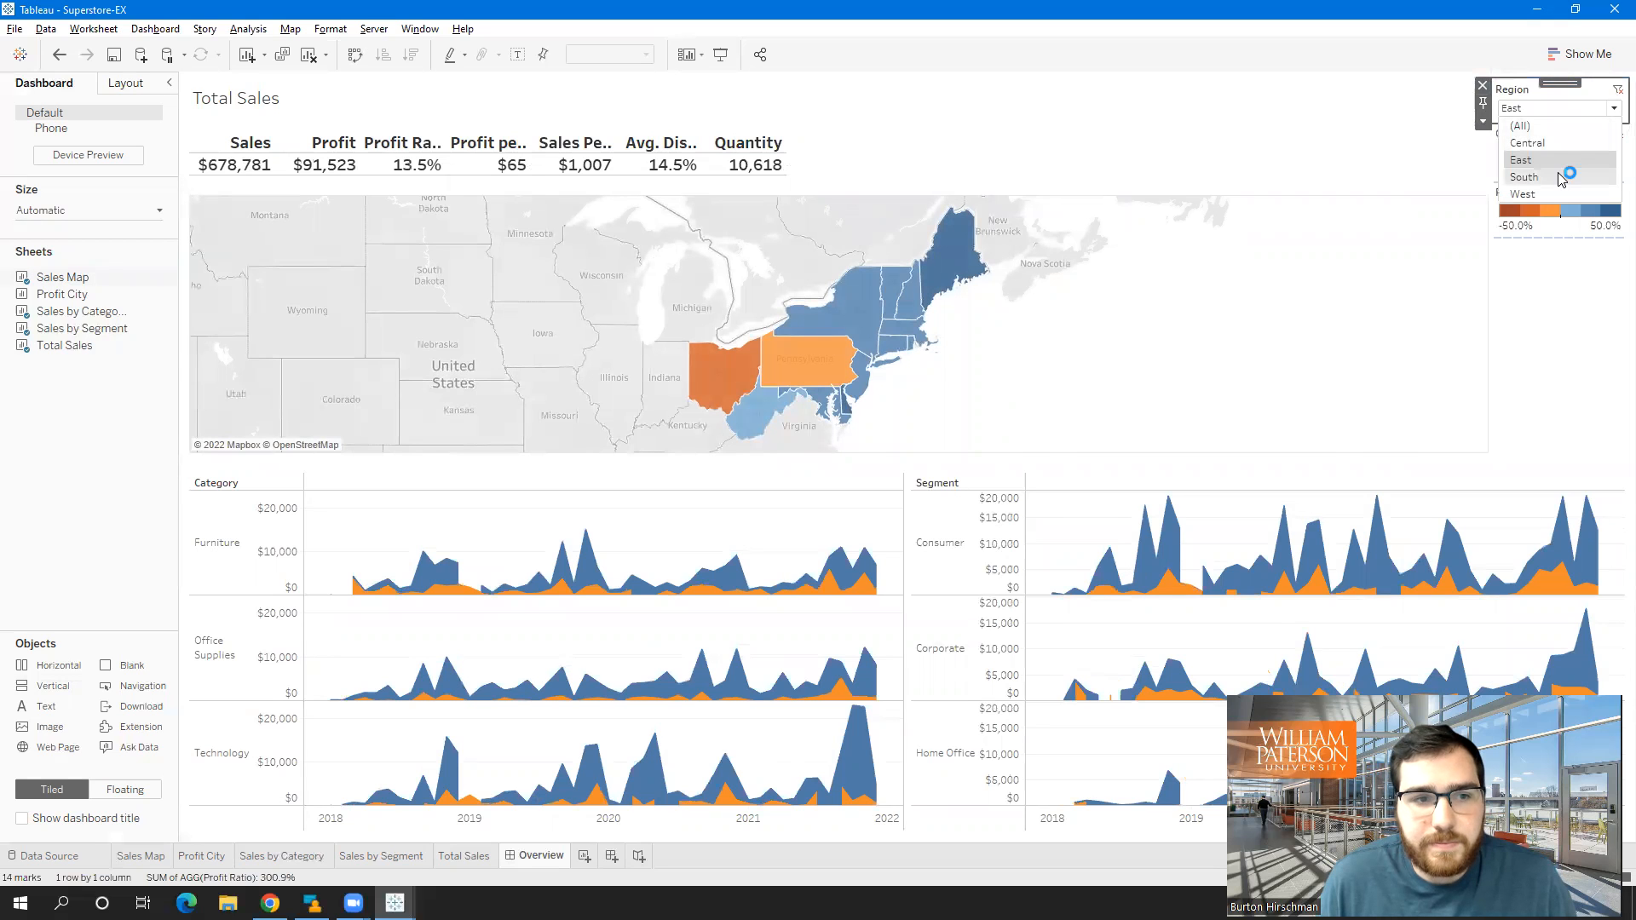
left_click(1562, 177)
left_click(1566, 109)
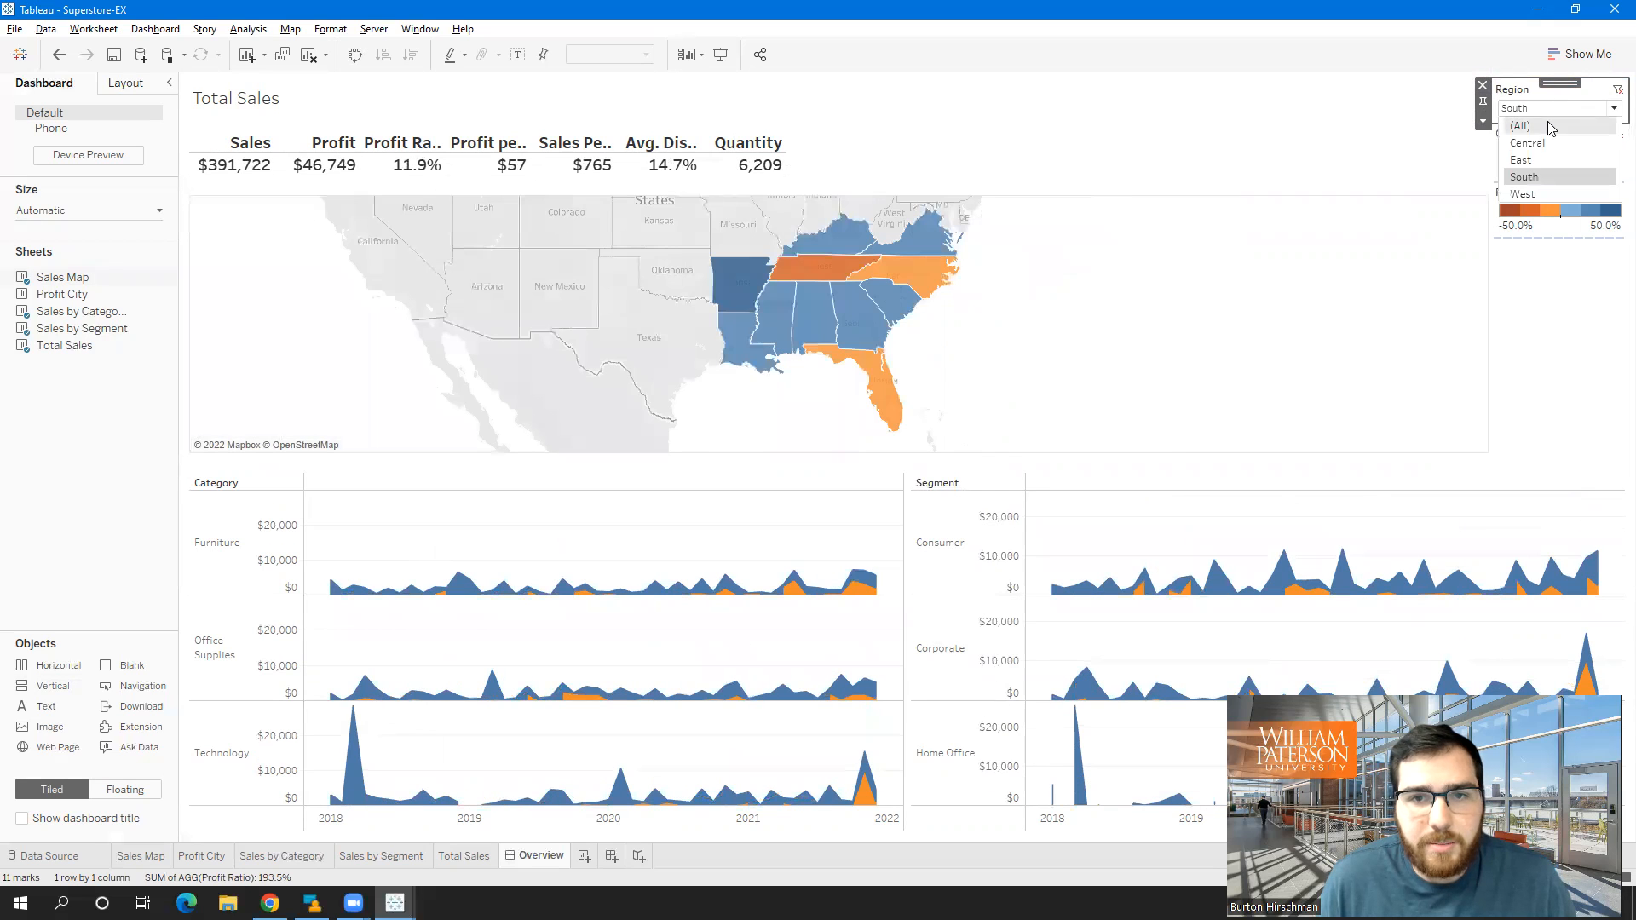
left_click(1520, 125)
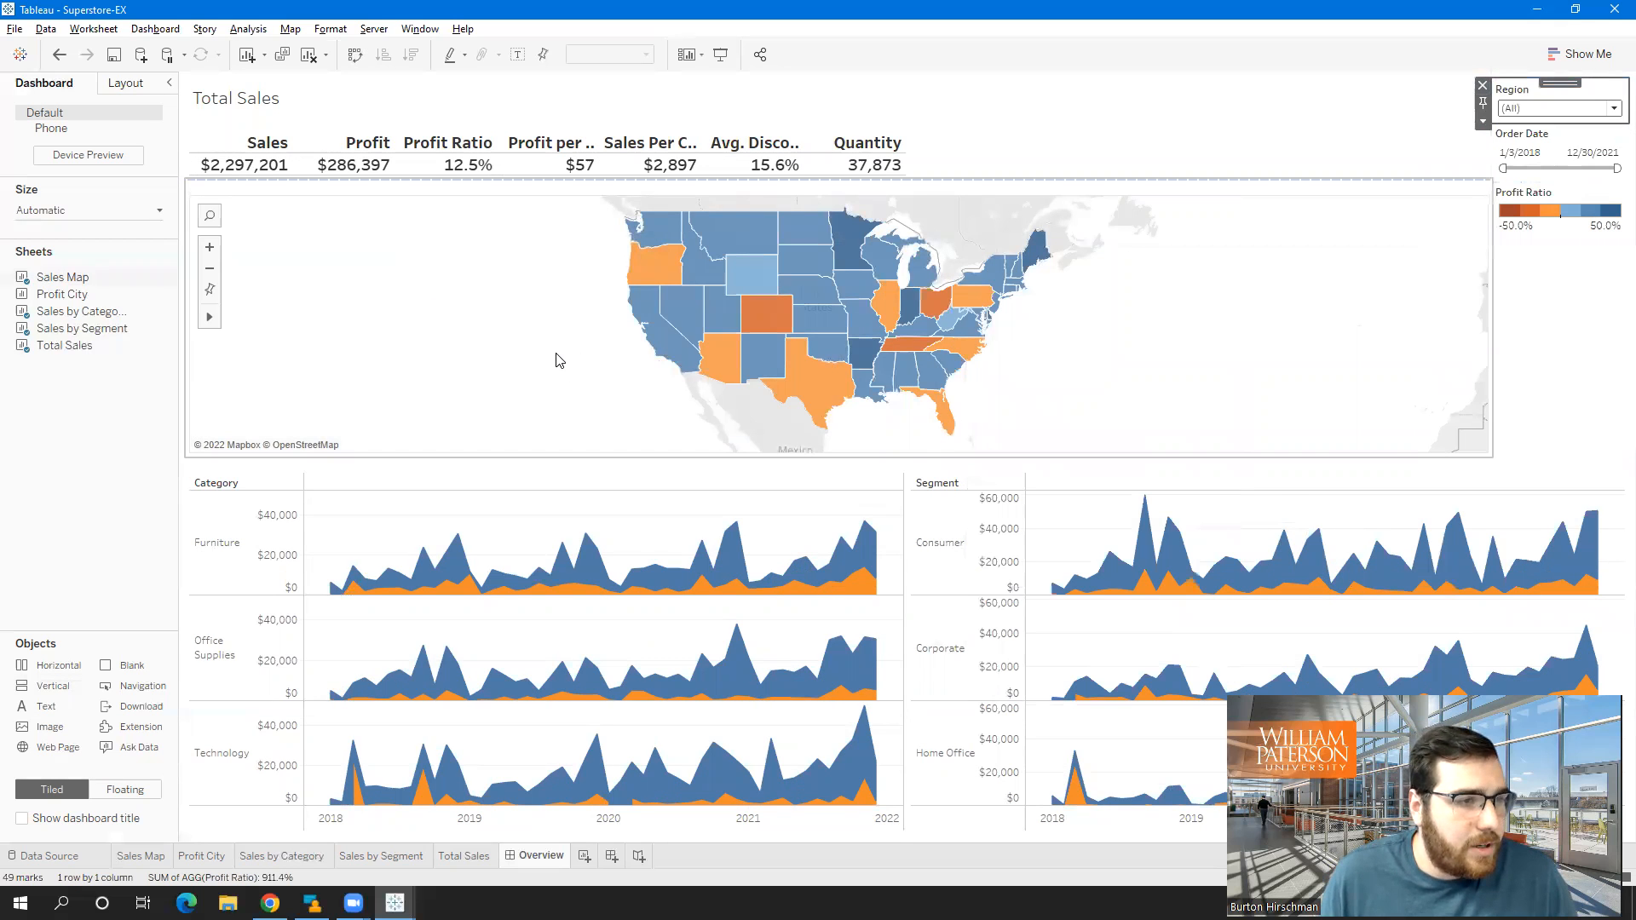
Select Colorado on the sales map to check how the other charts respond, and clear the selection
left_click(764, 320)
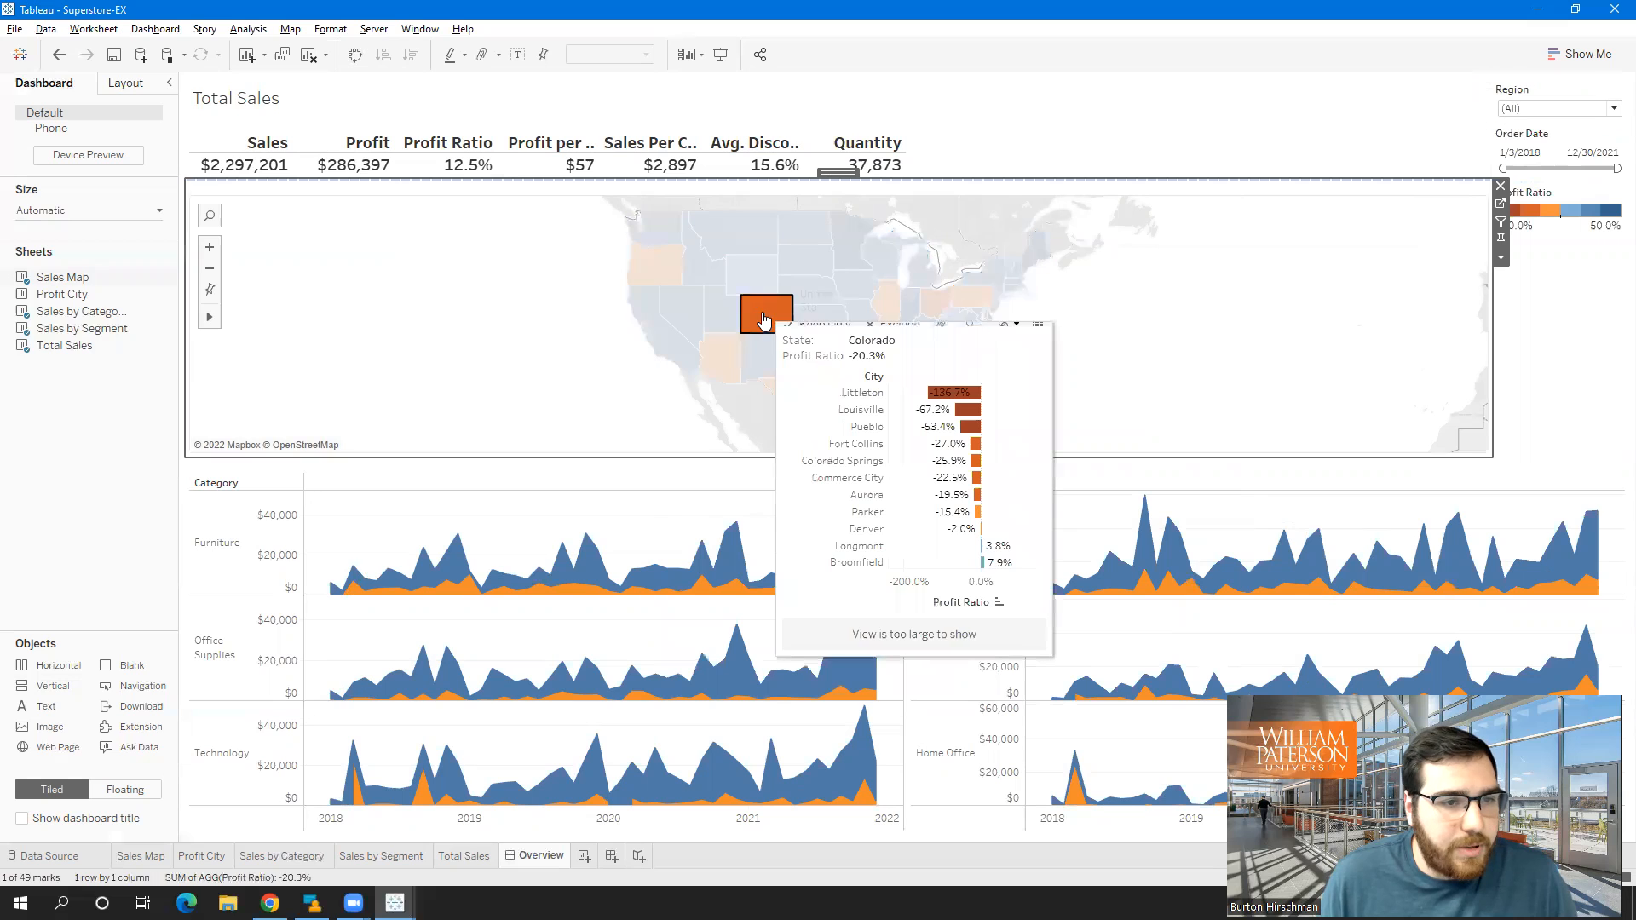
left_click(764, 321)
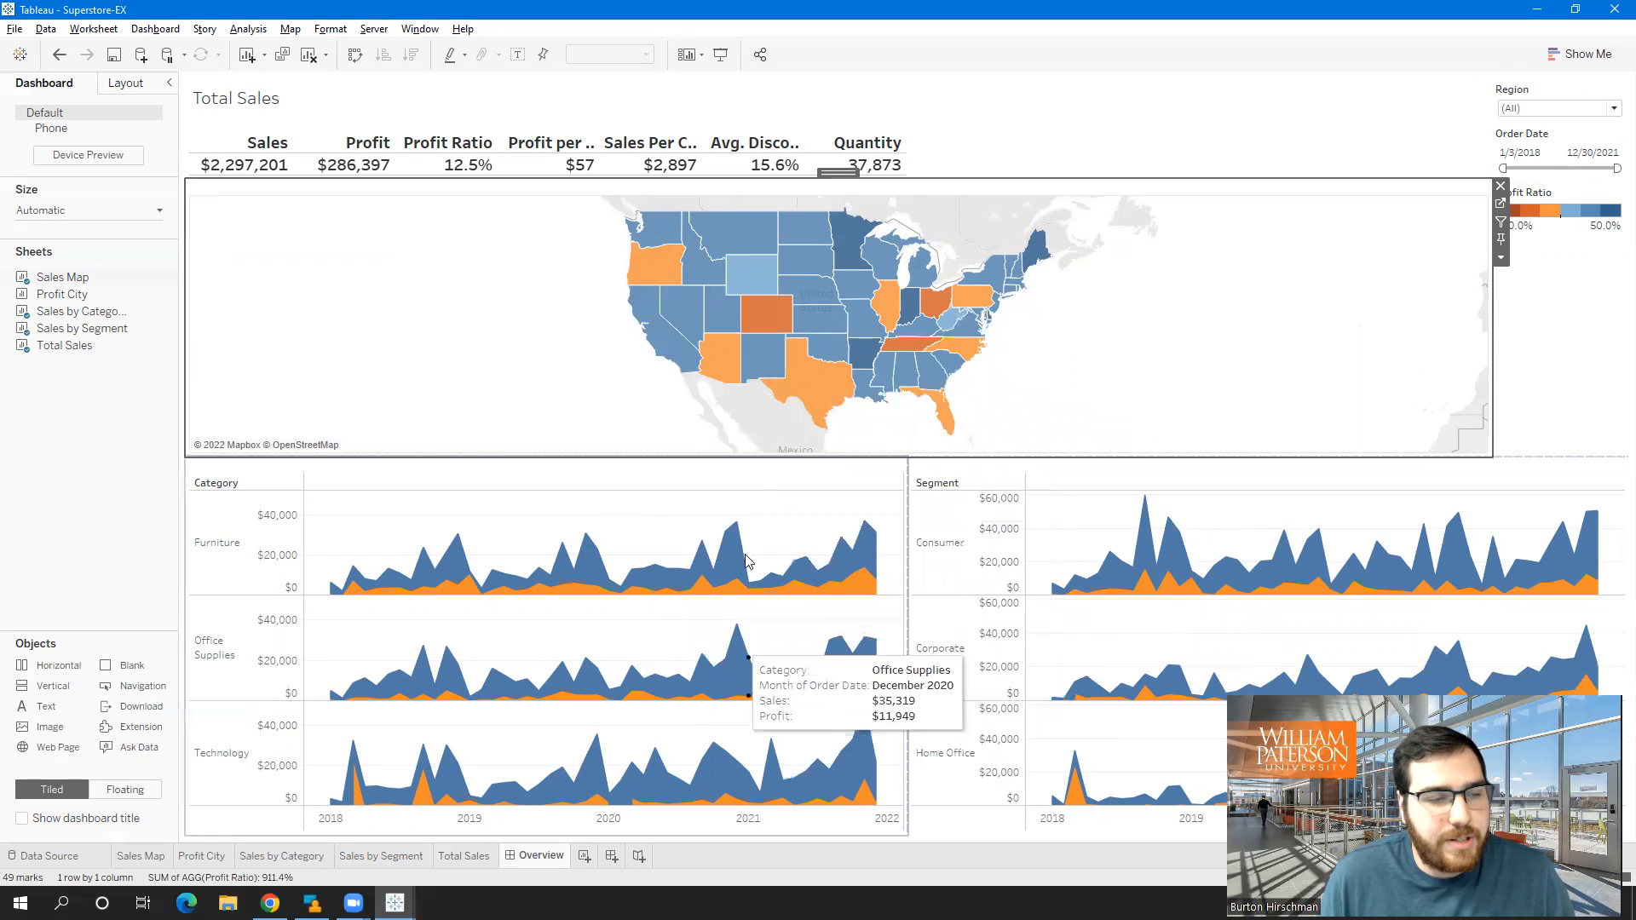
mouse_move(684, 358)
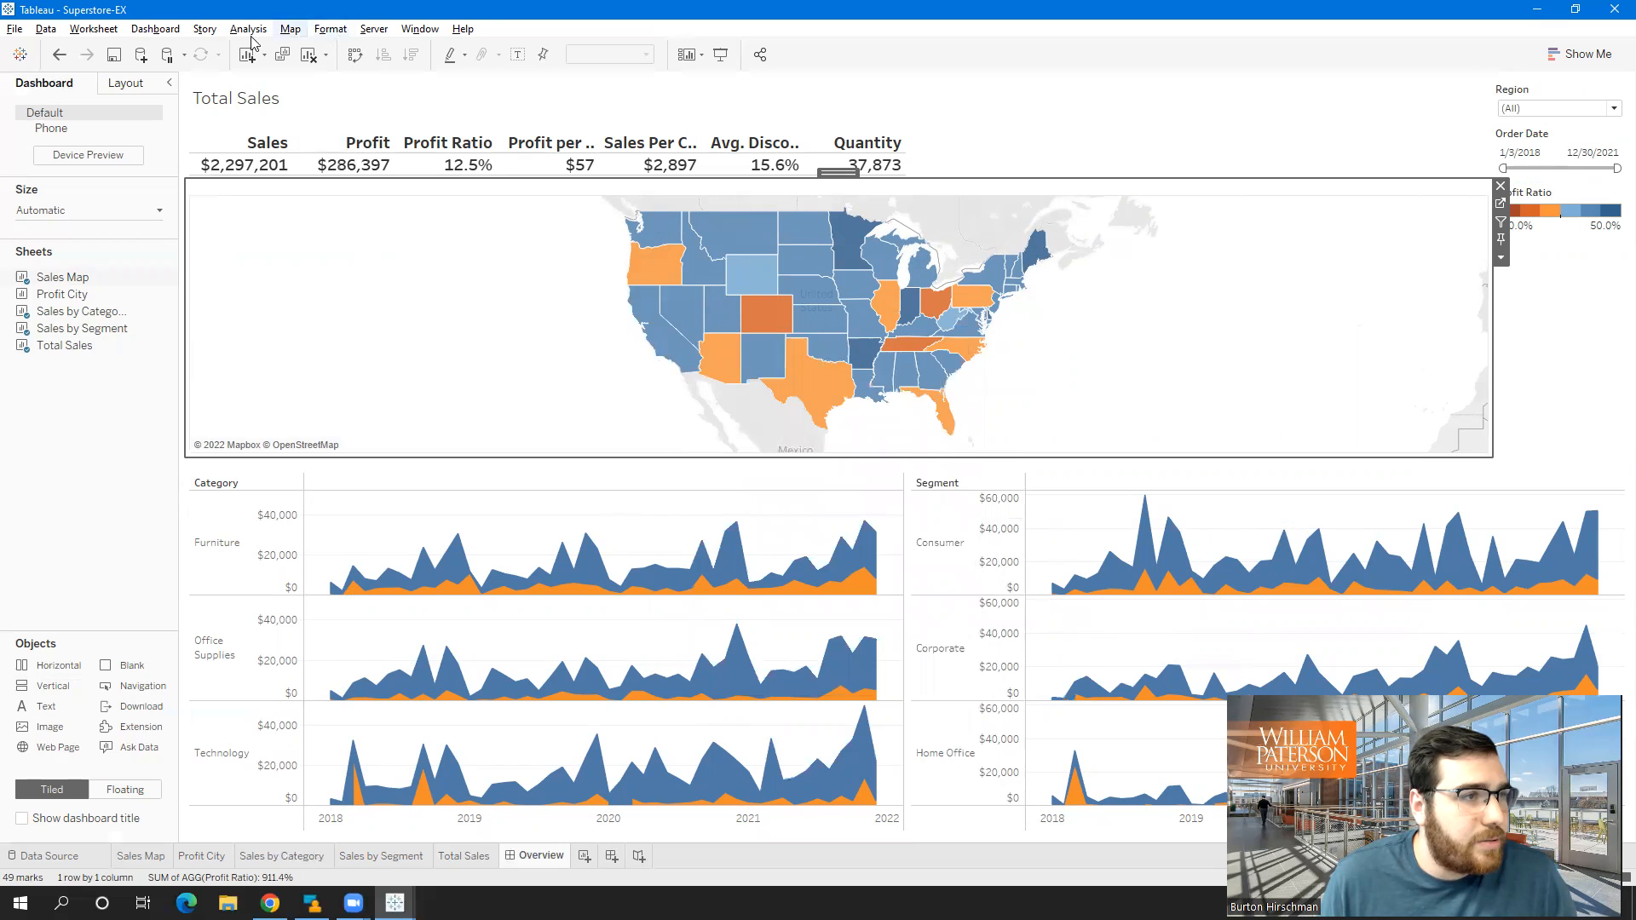
Add a filter action named State to the dashboard
left_click(155, 29)
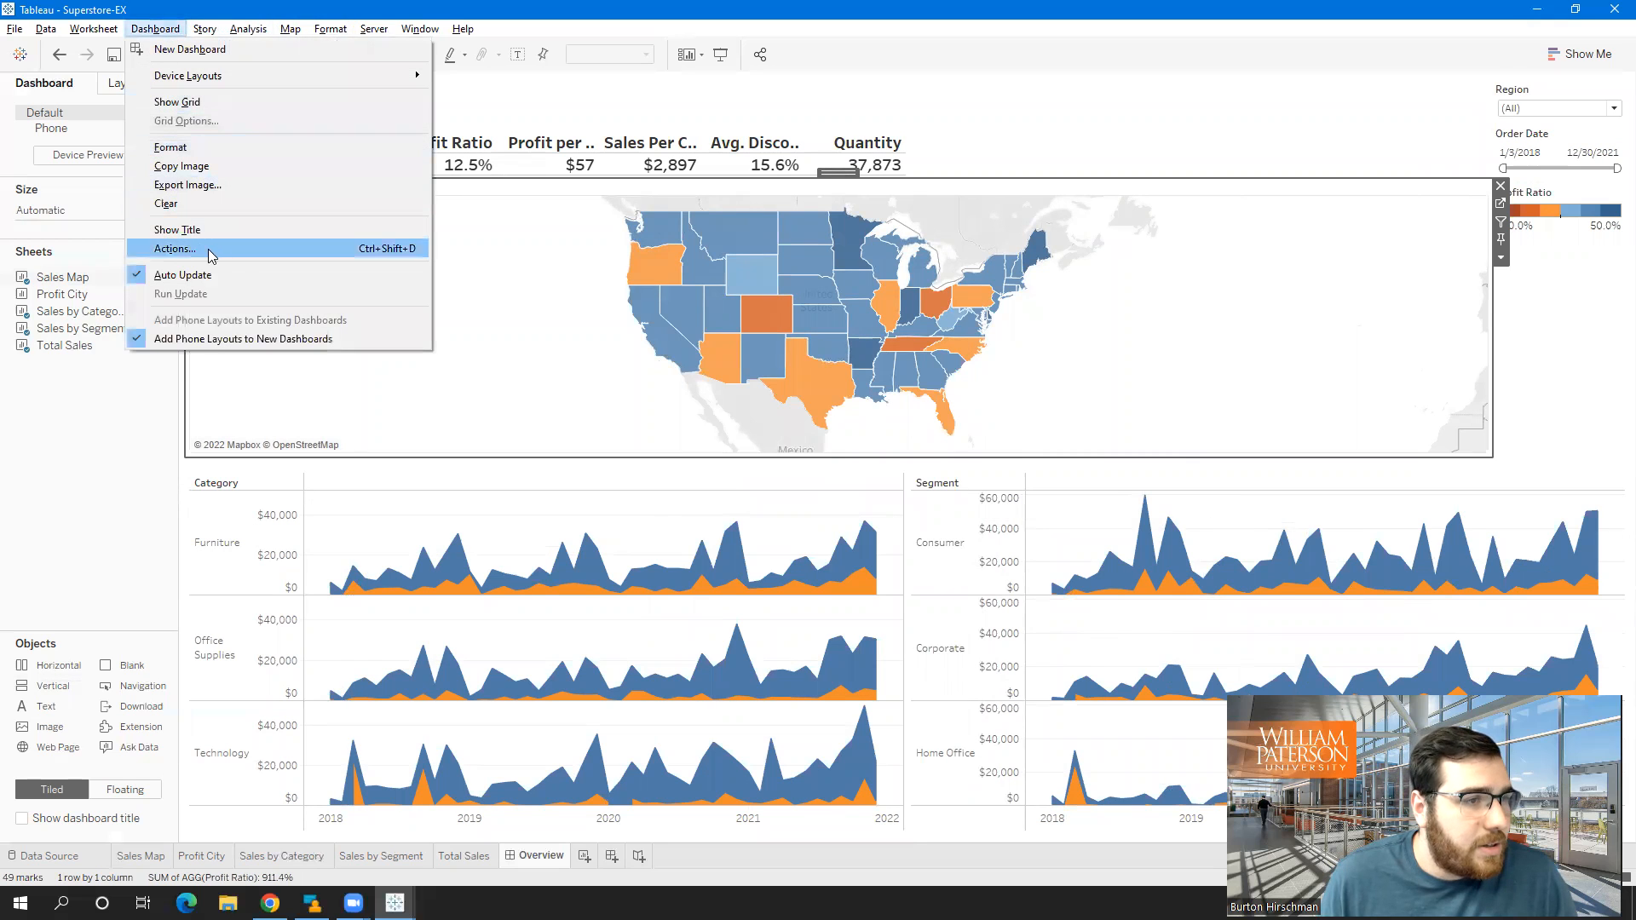
left_click(271, 250)
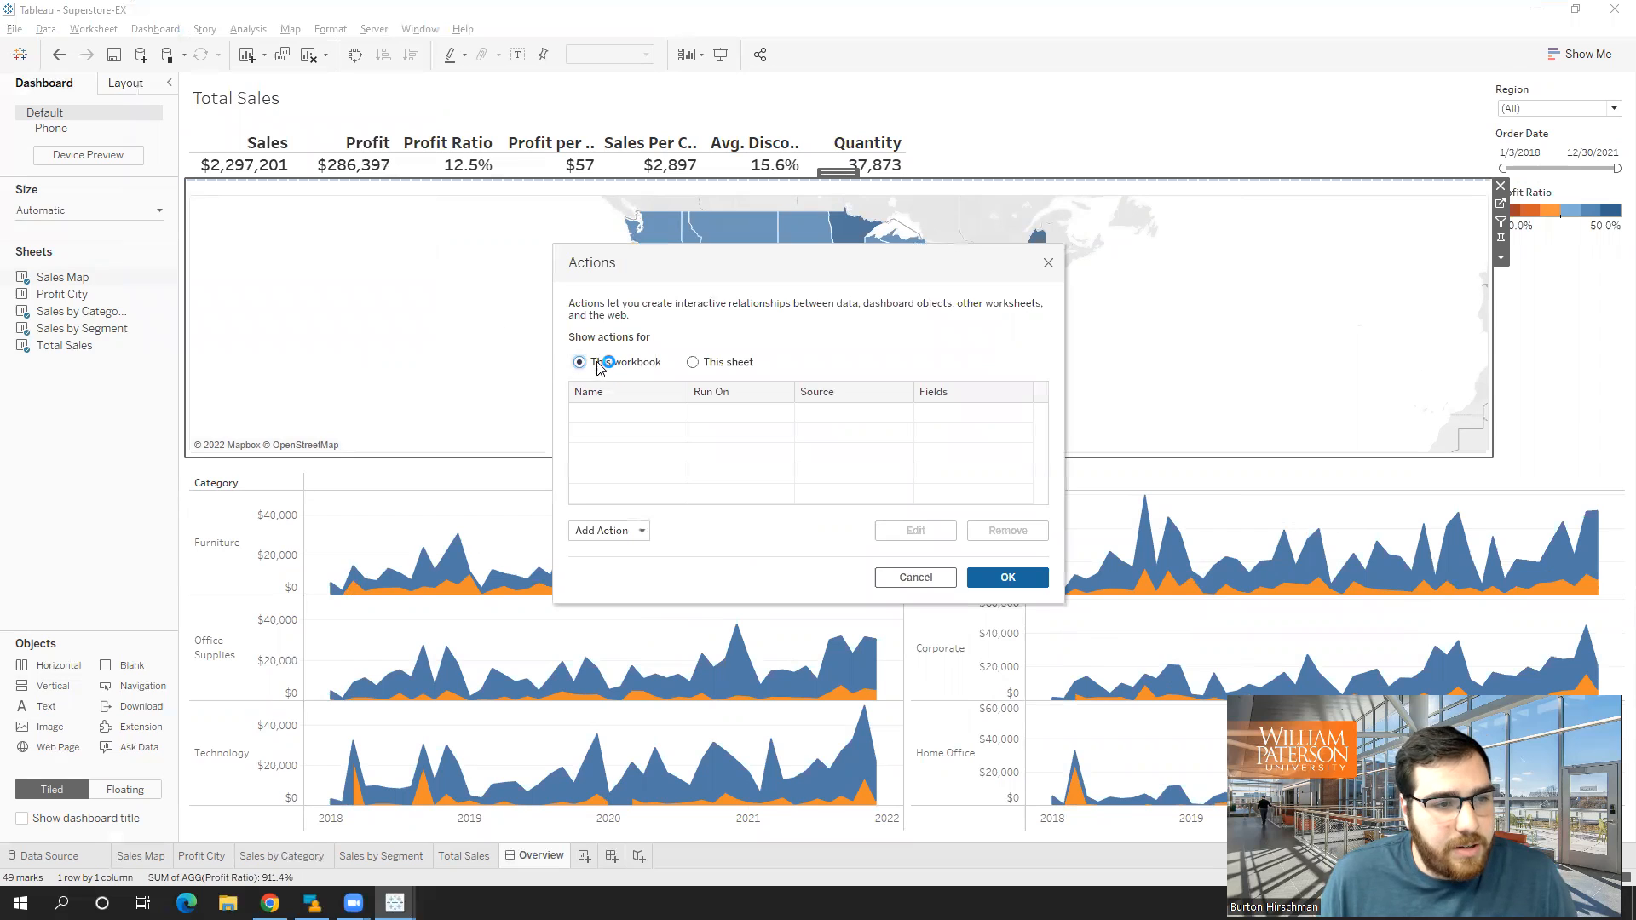
left_click(625, 531)
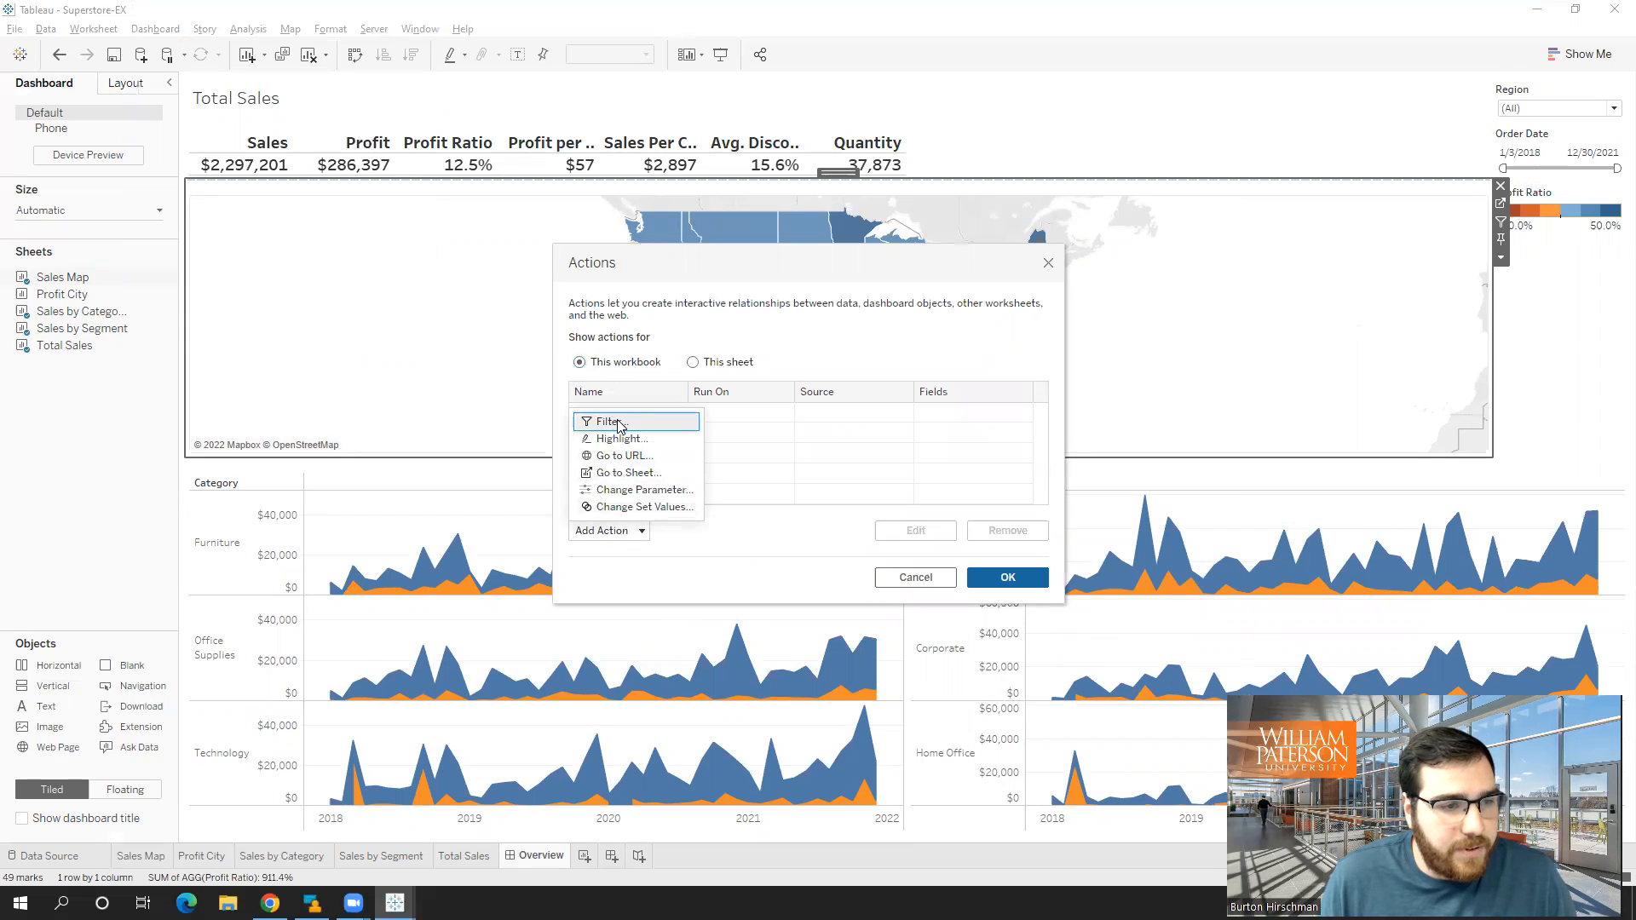
left_click(620, 423)
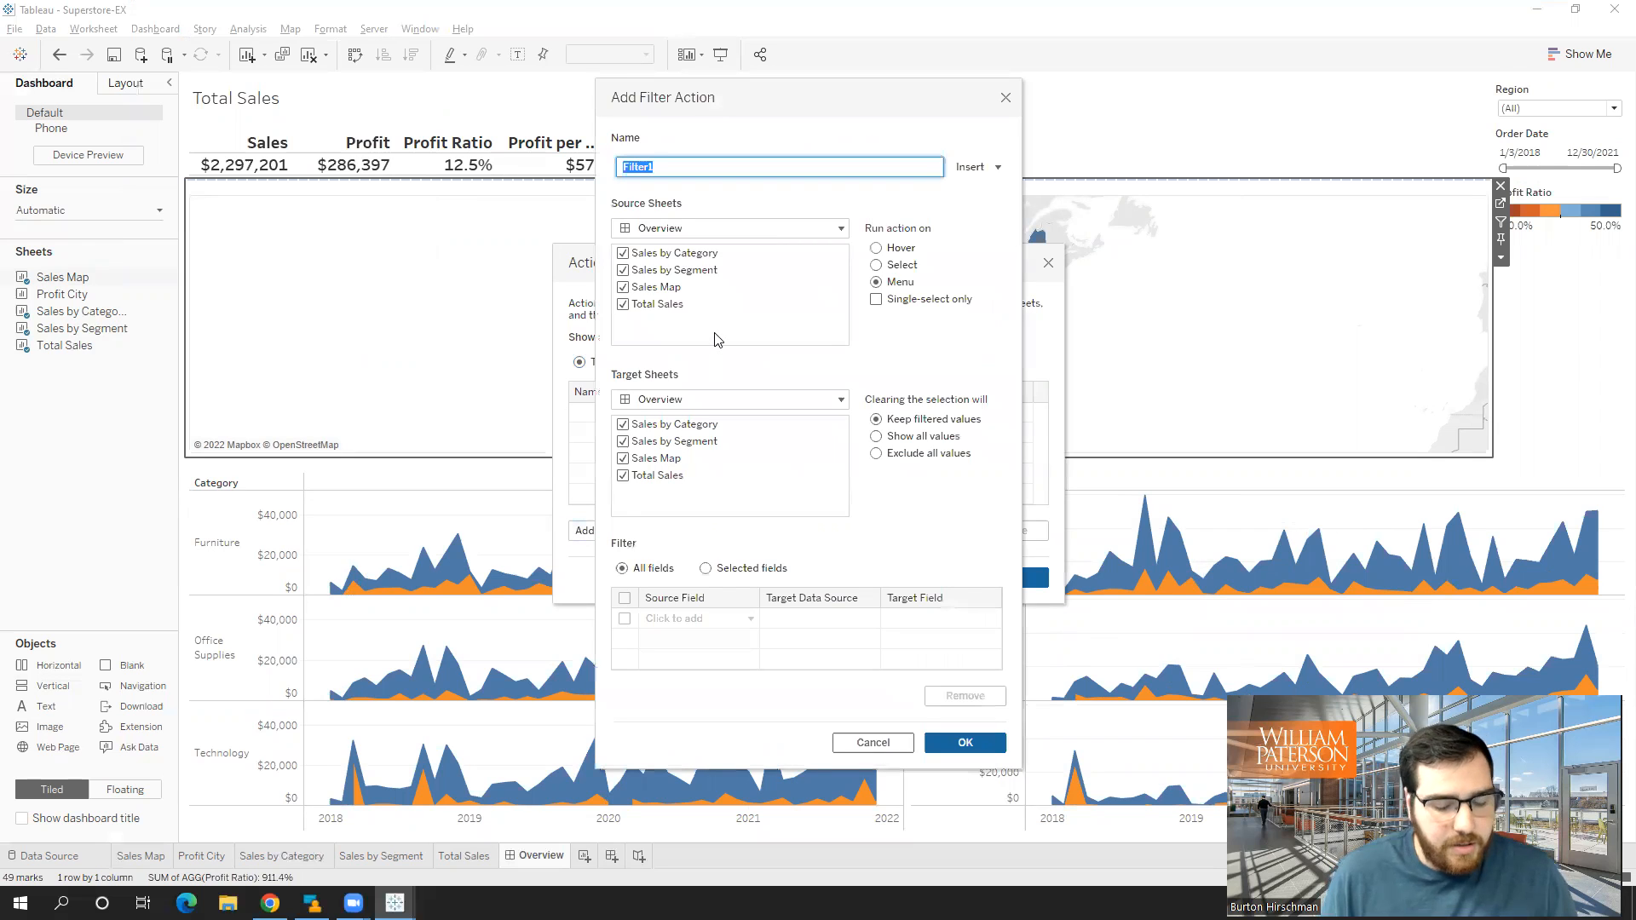
type("State")
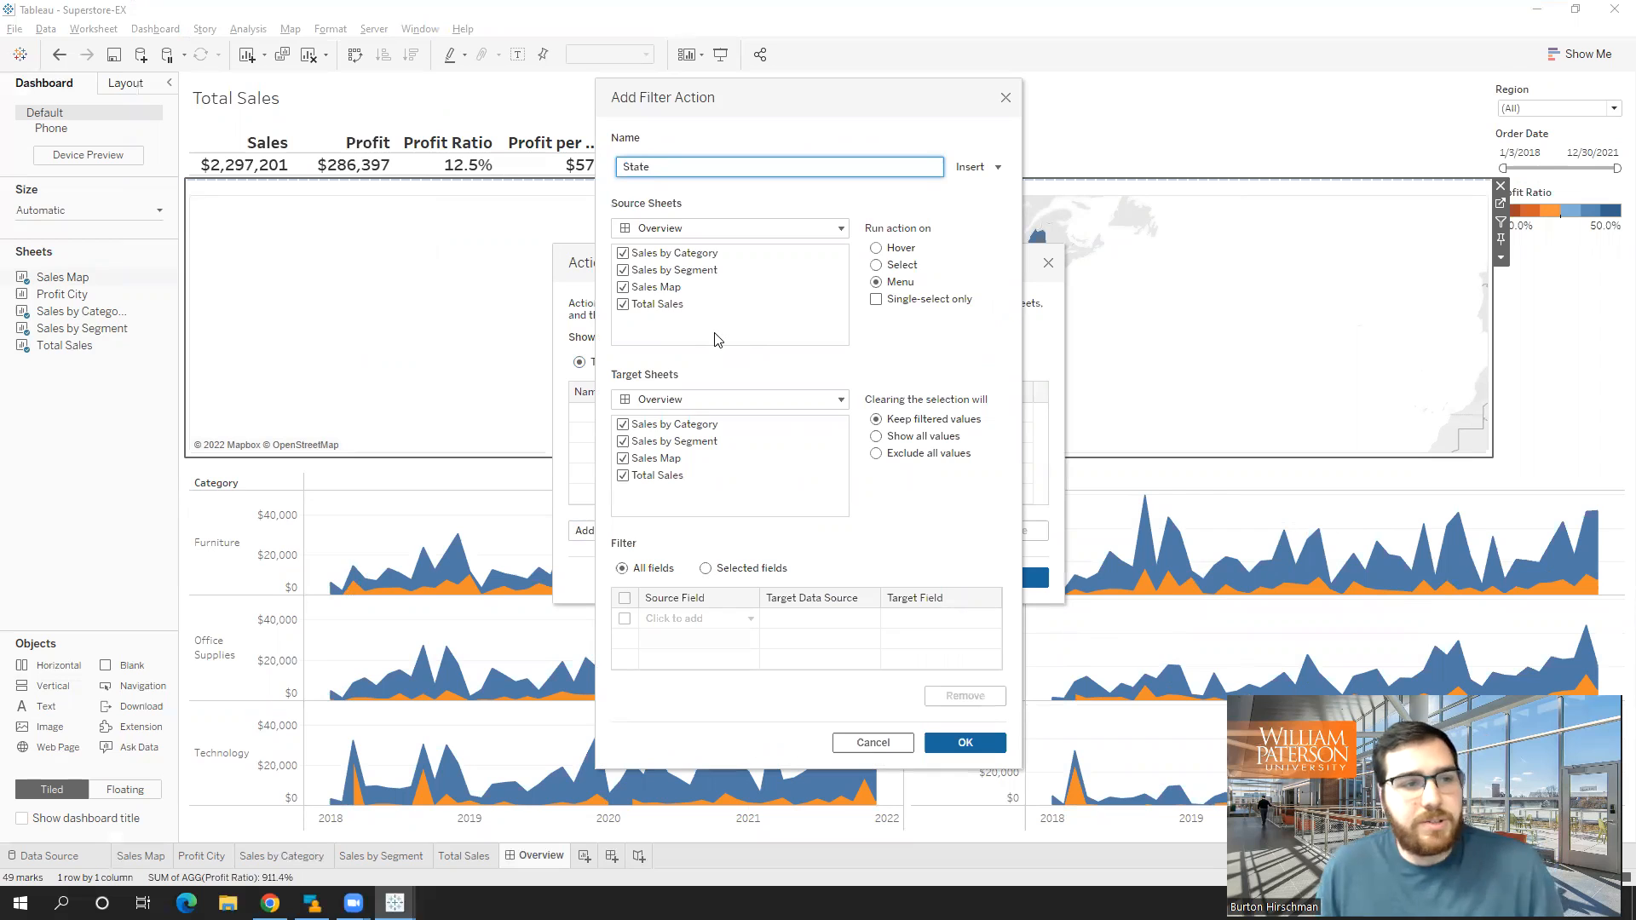
Limit the State action's source sheets to Sales Map, run it on Select, show all values when the selection clears, and save it
left_click(671, 305)
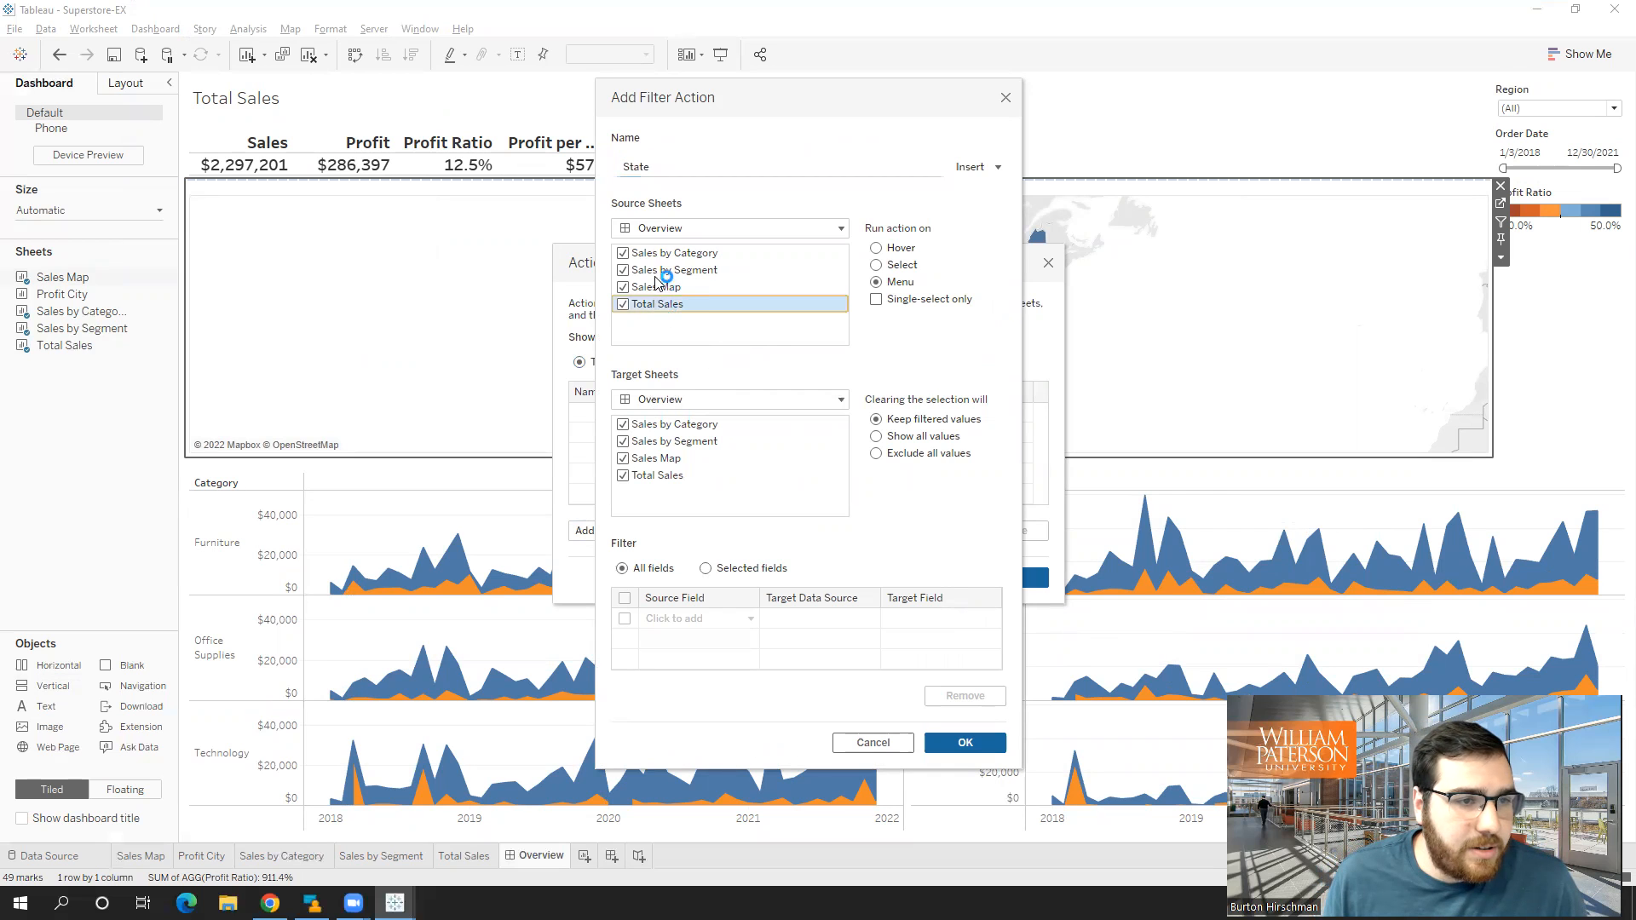
left_click(623, 304)
left_click(623, 270)
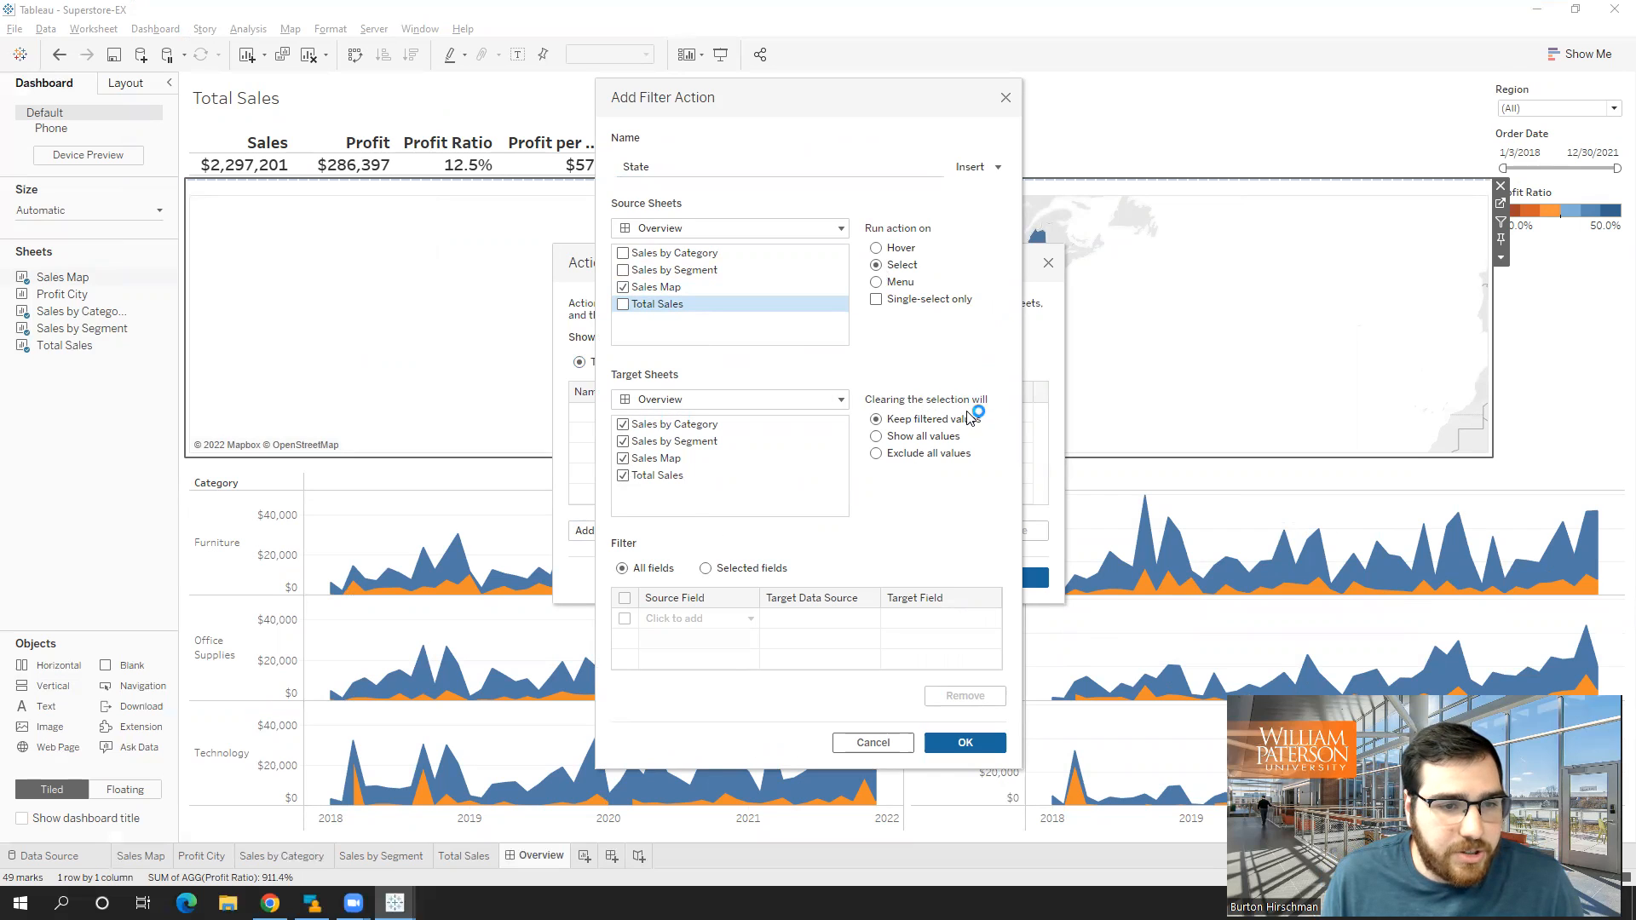
left_click(936, 434)
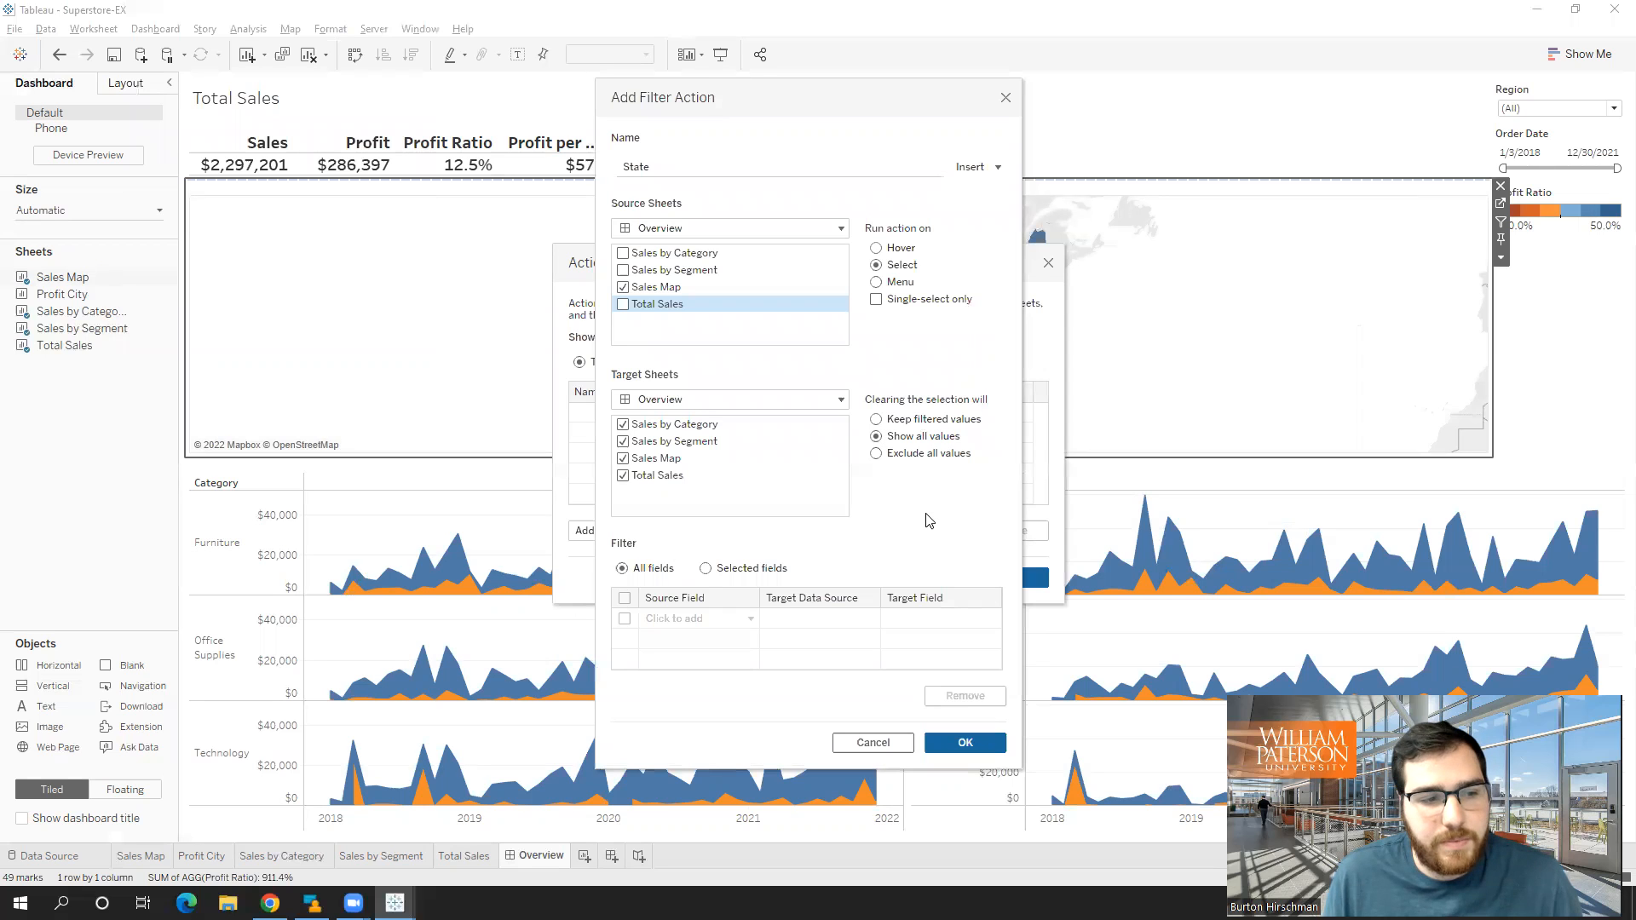
left_click(969, 740)
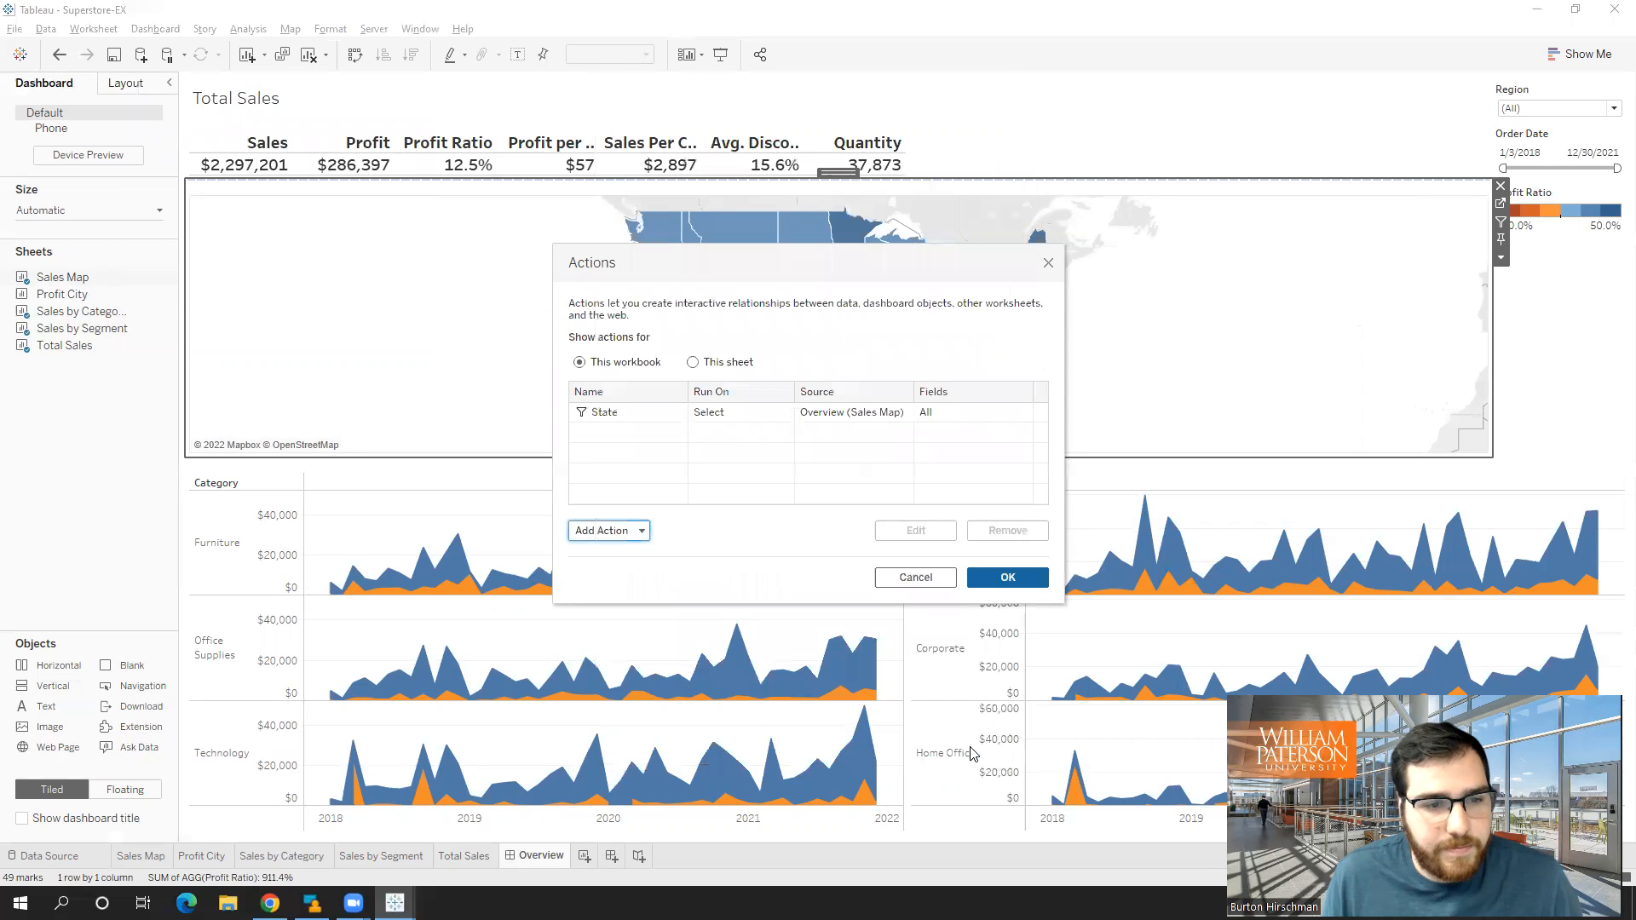
left_click(1009, 585)
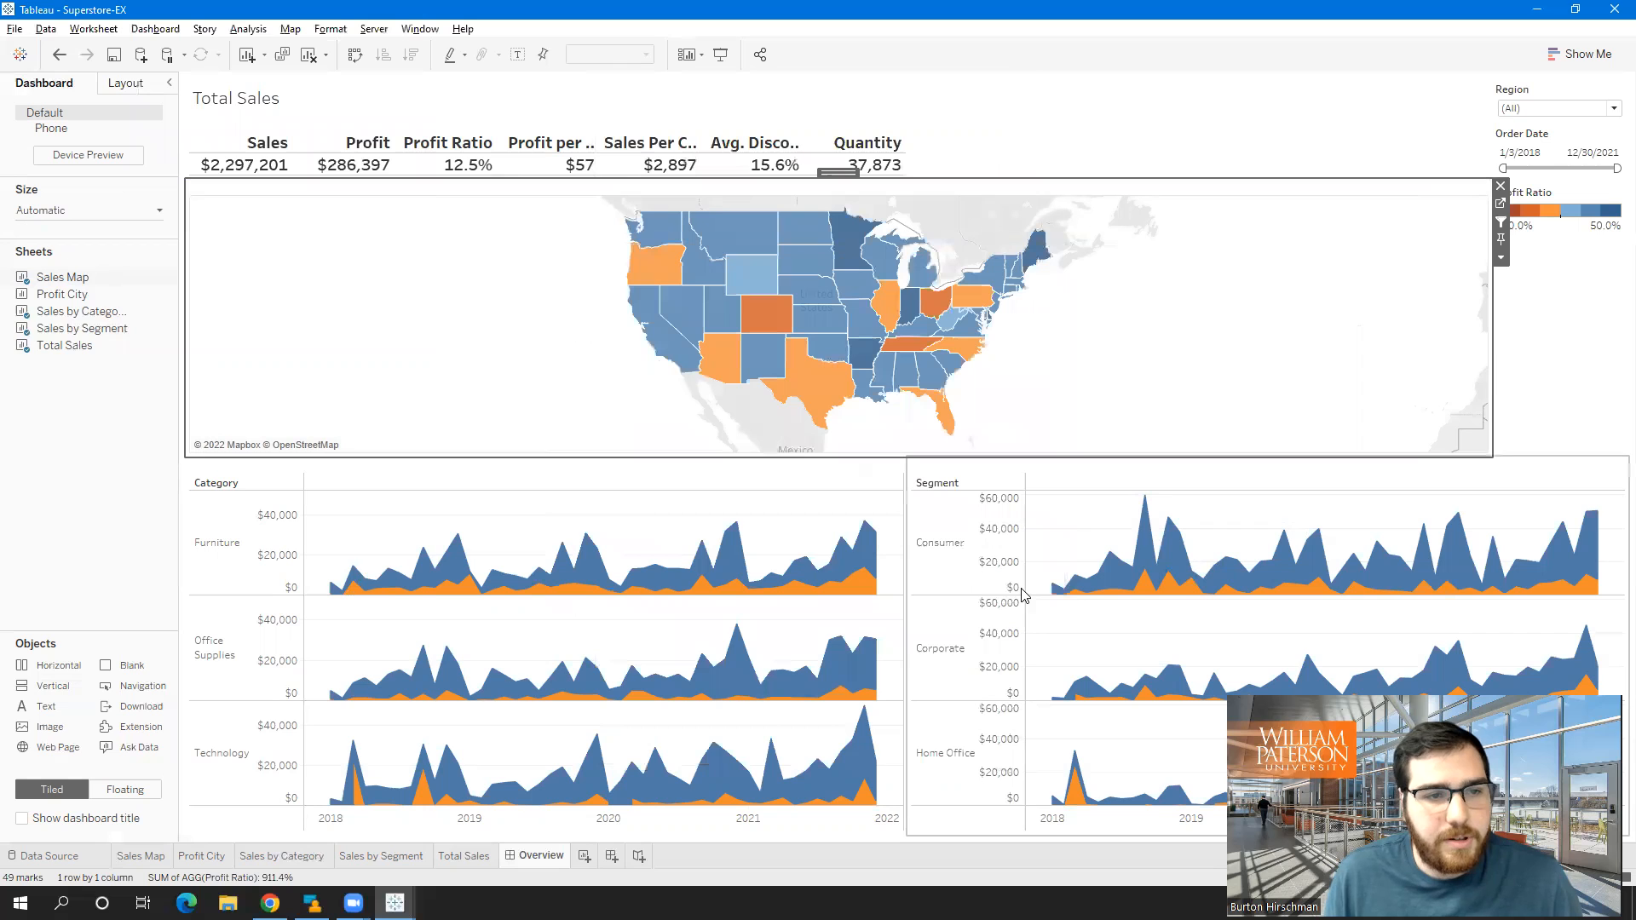
Test the State filter action by selecting Texas, Utah and Wyoming on the map, and clear the selection
left_click(805, 376)
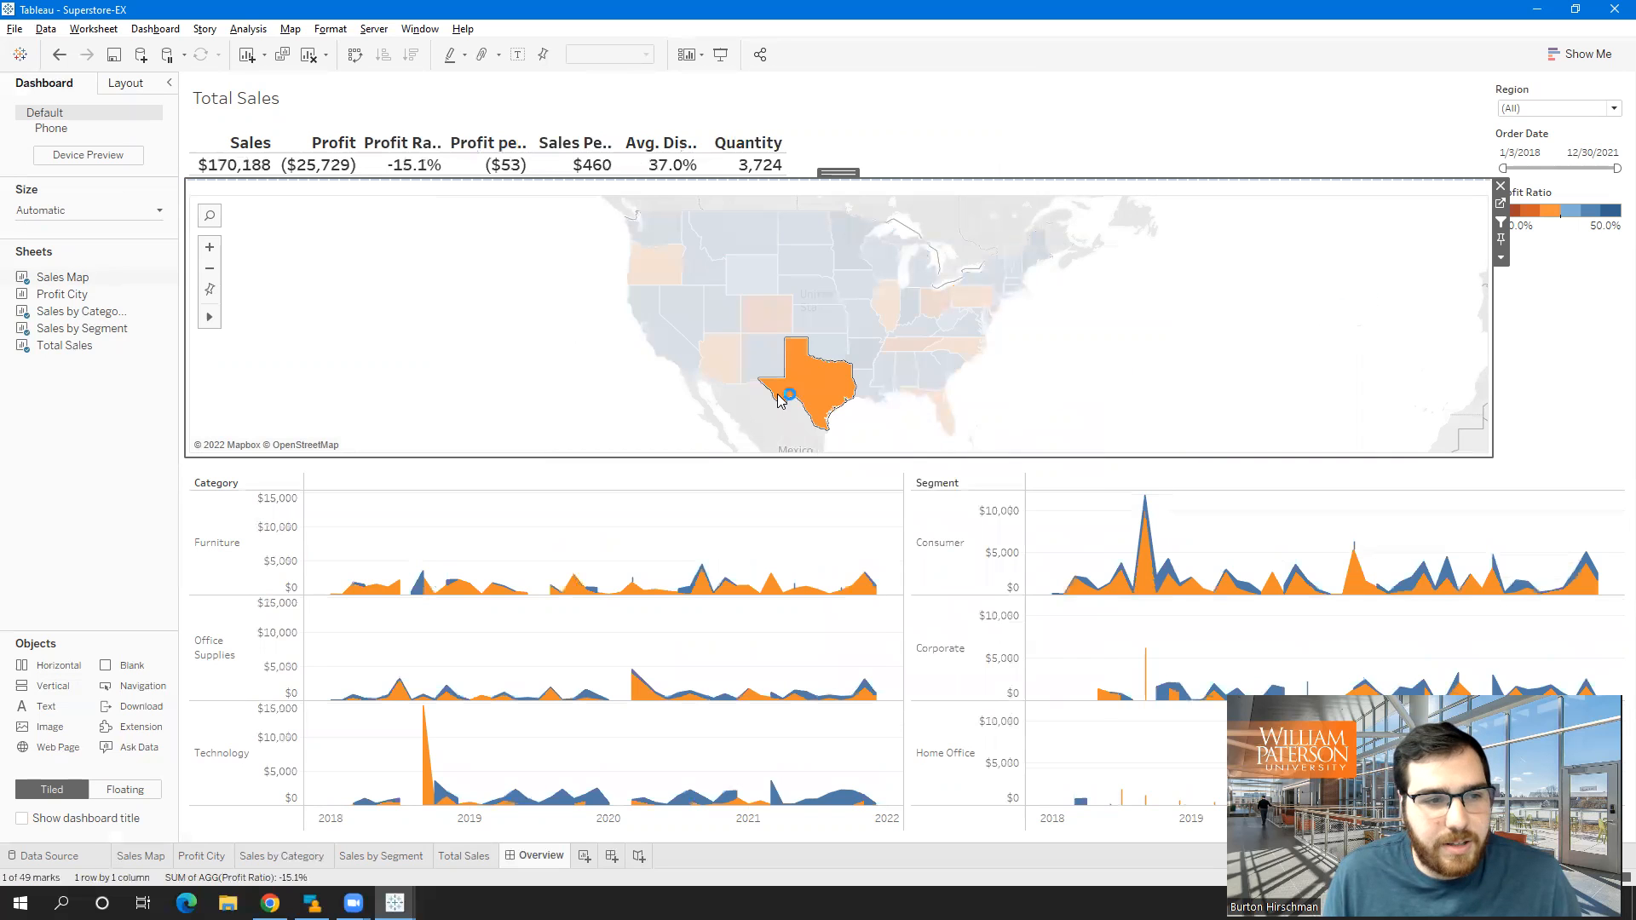
left_click(738, 325)
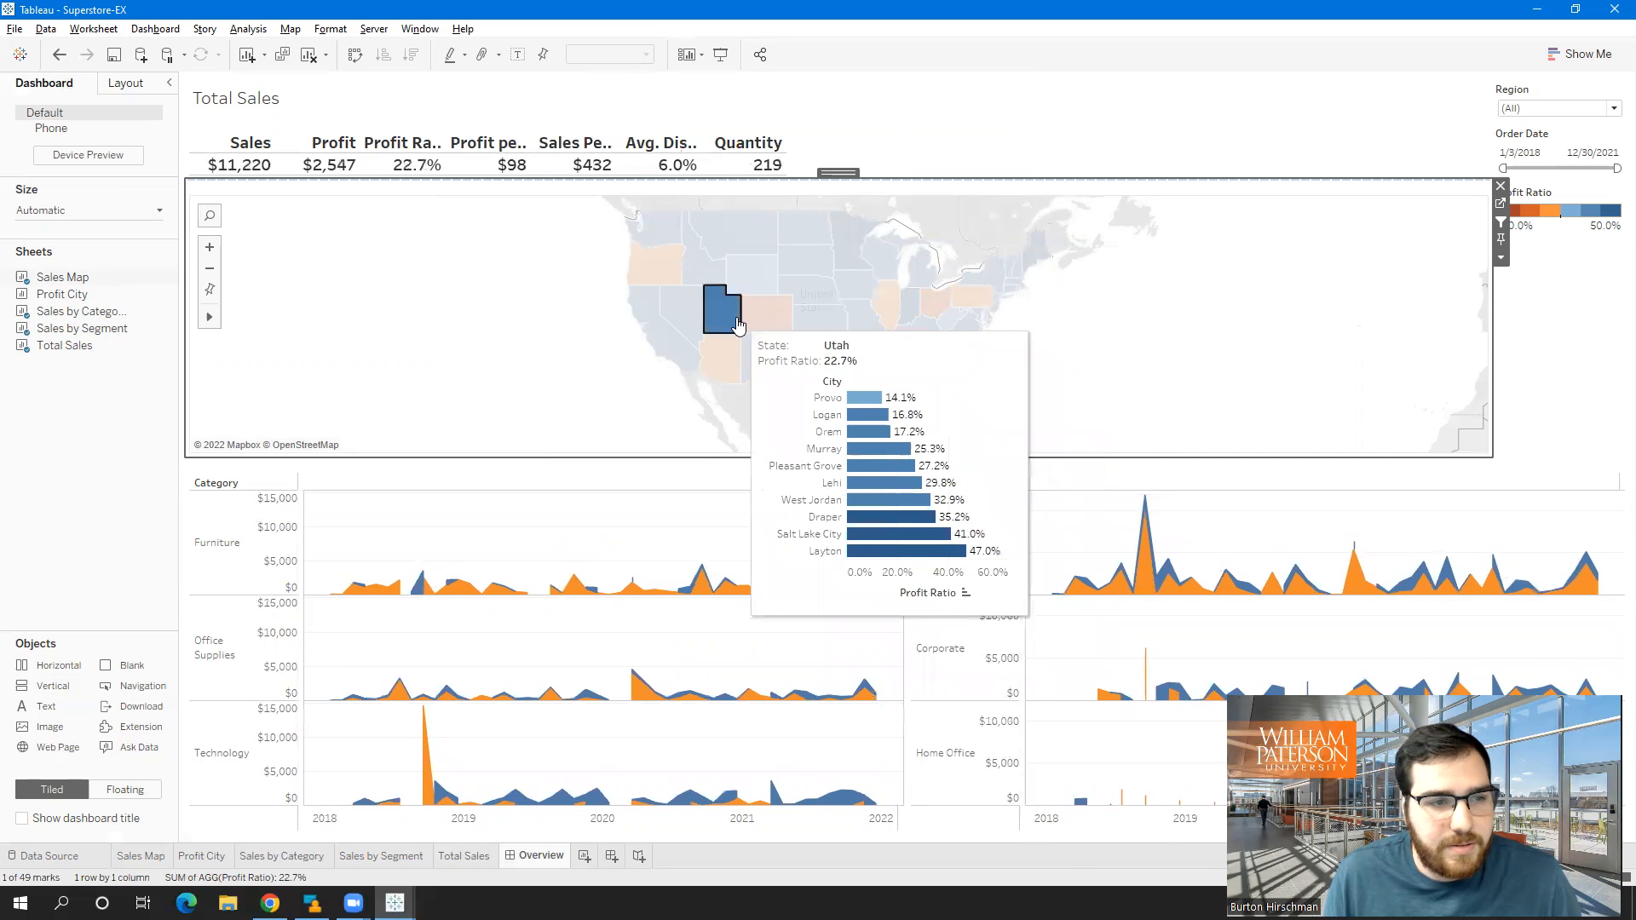
left_click(748, 278)
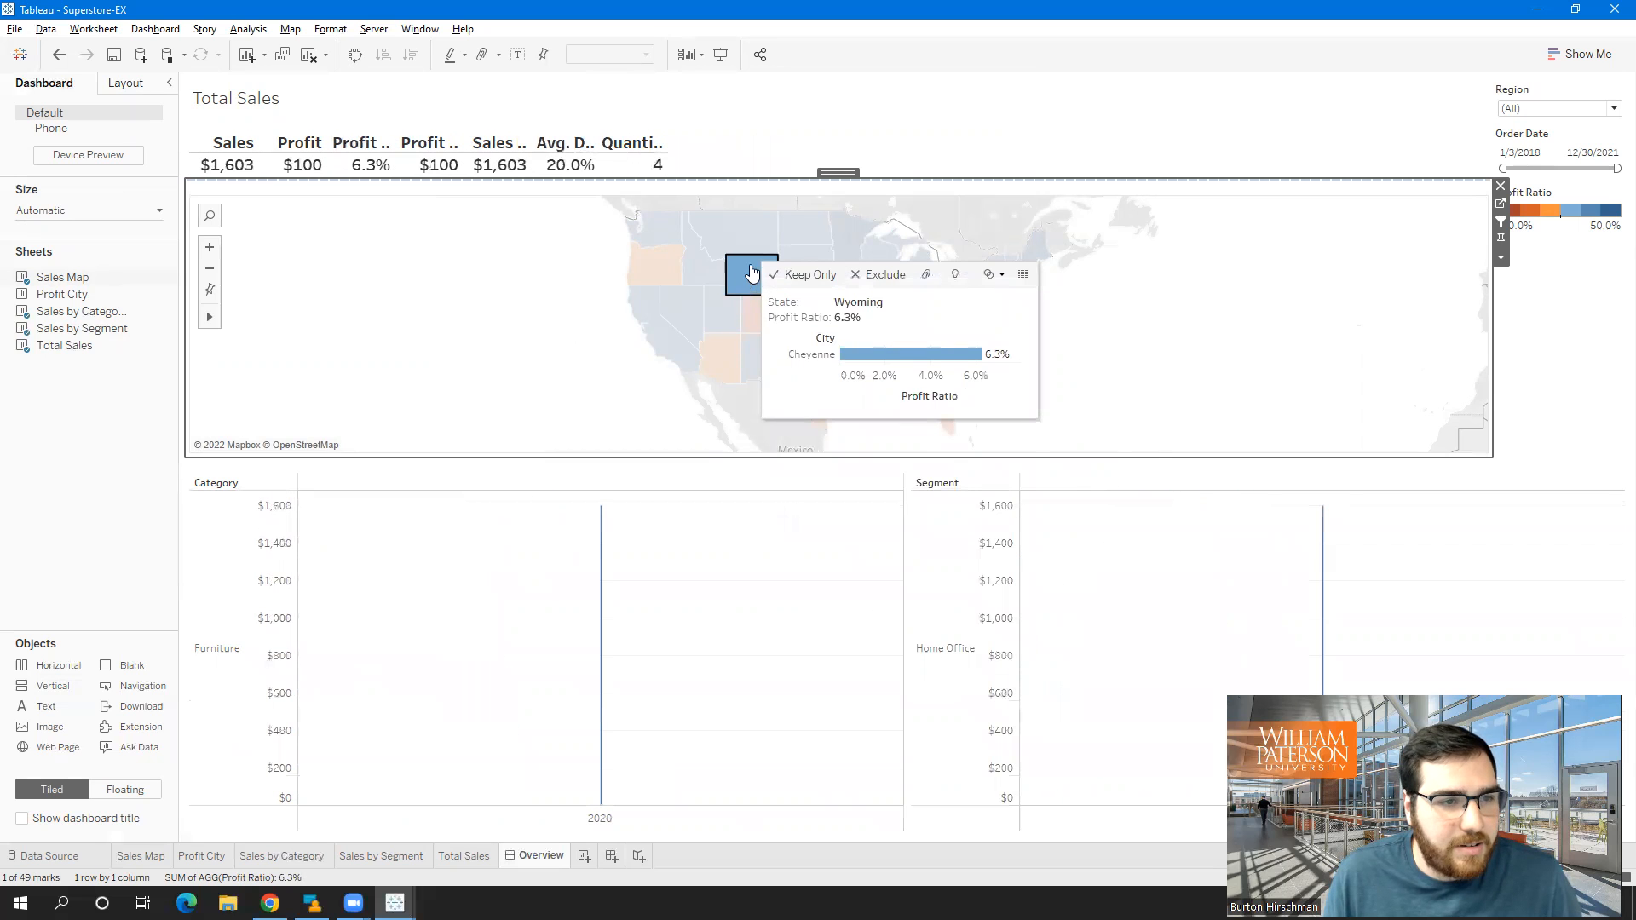
left_click(767, 289)
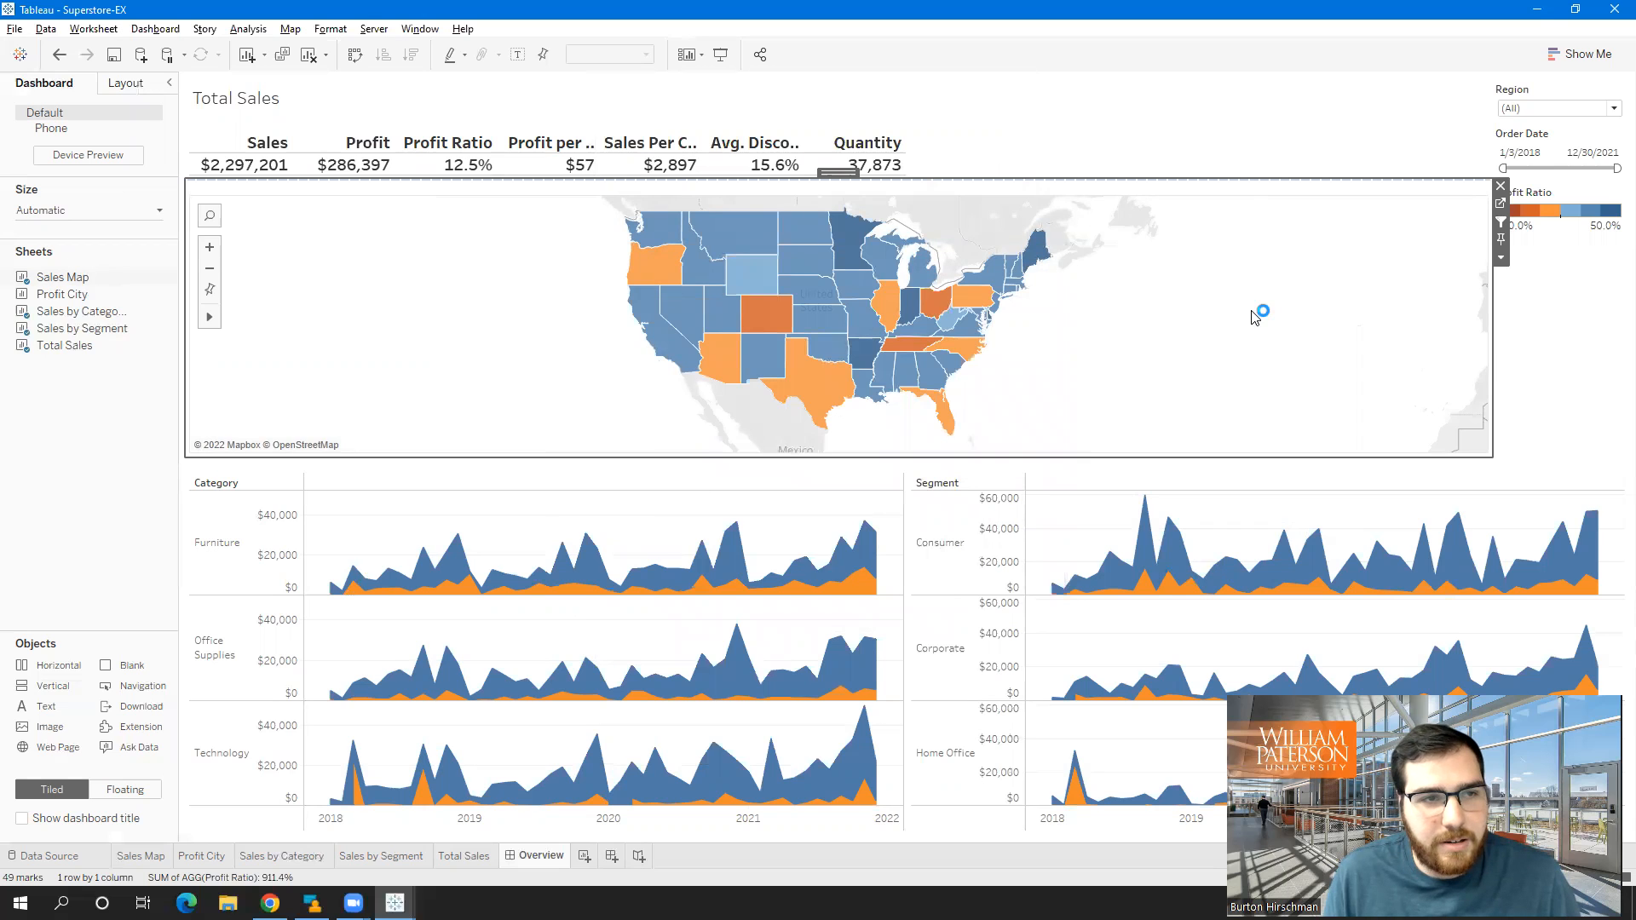
Hide all the worksheets used in the Overview dashboard
left_click(1553, 381)
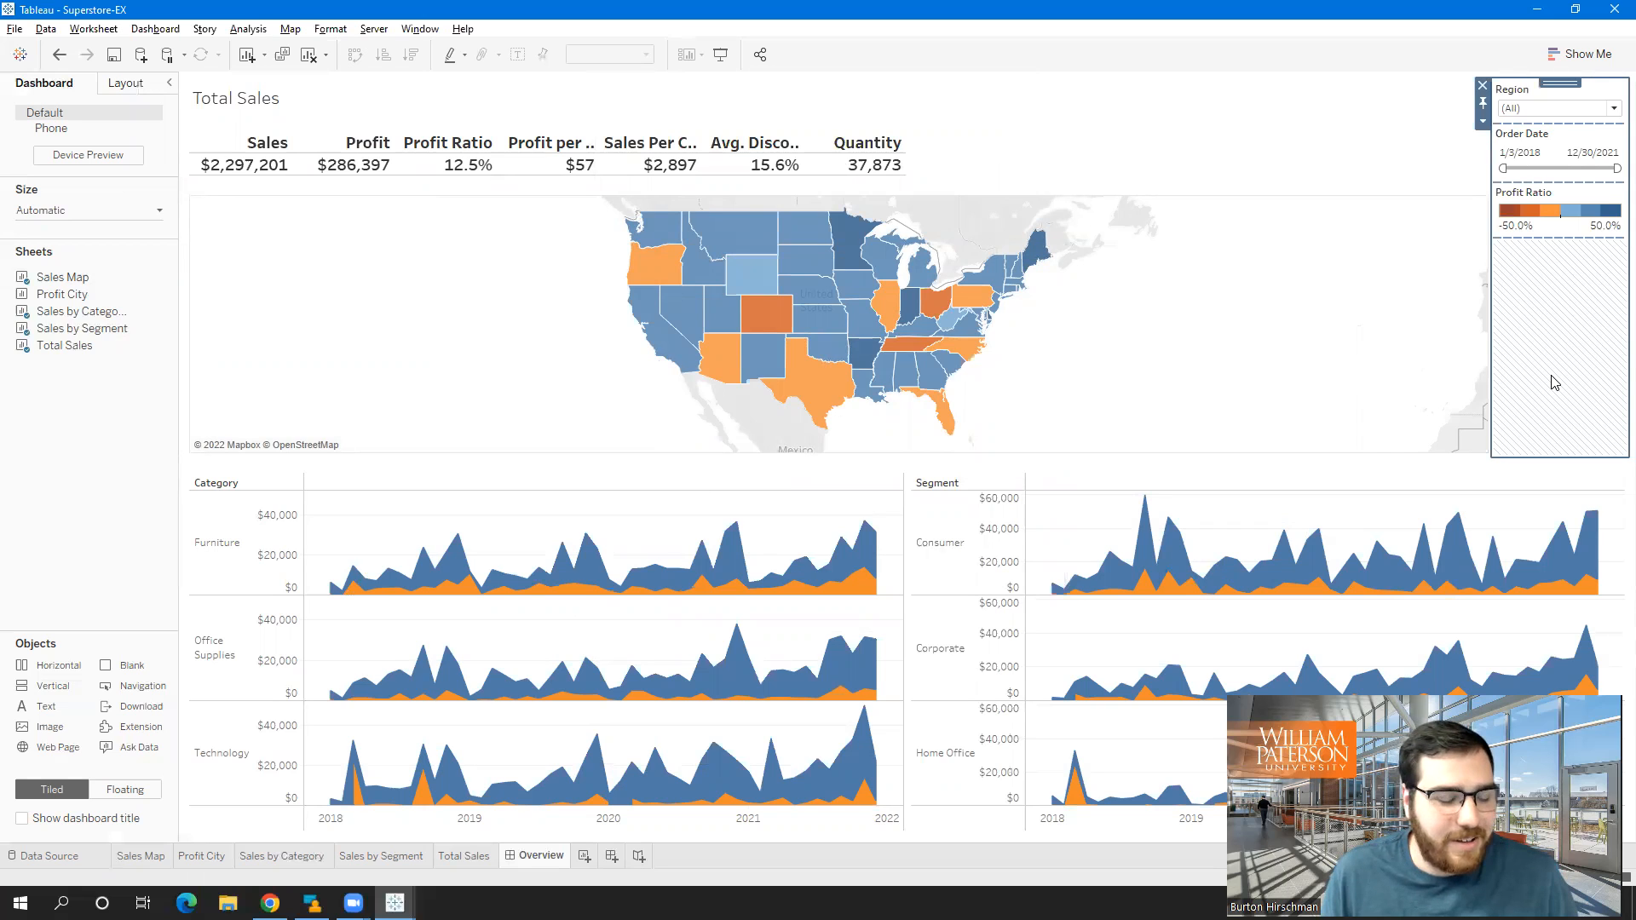
right_click(523, 859)
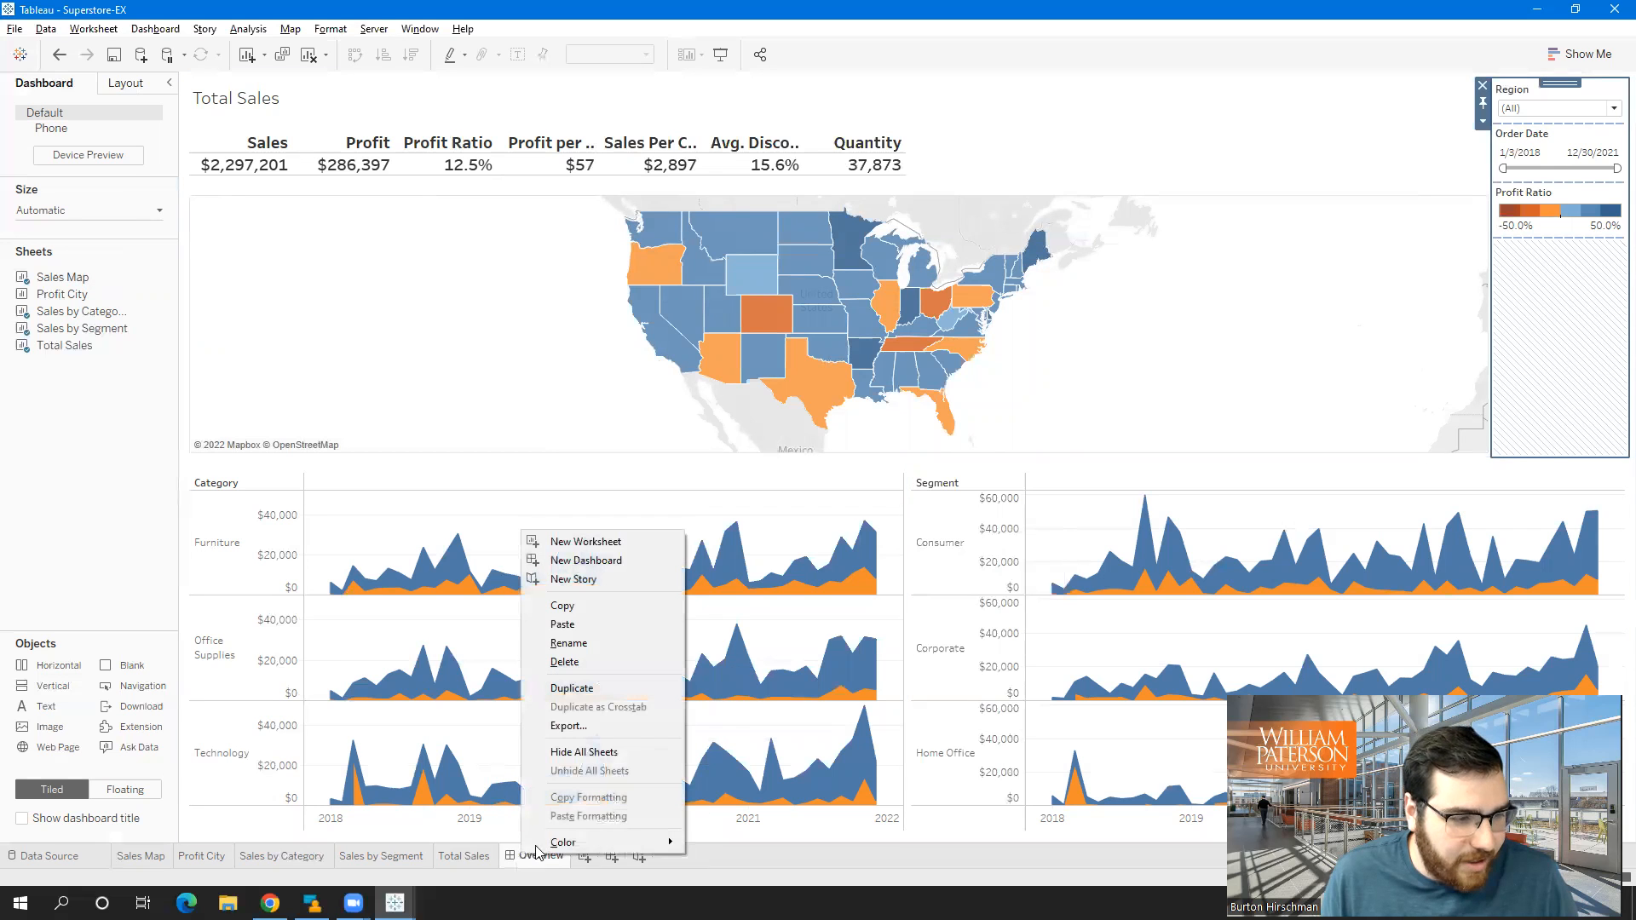
left_click(612, 754)
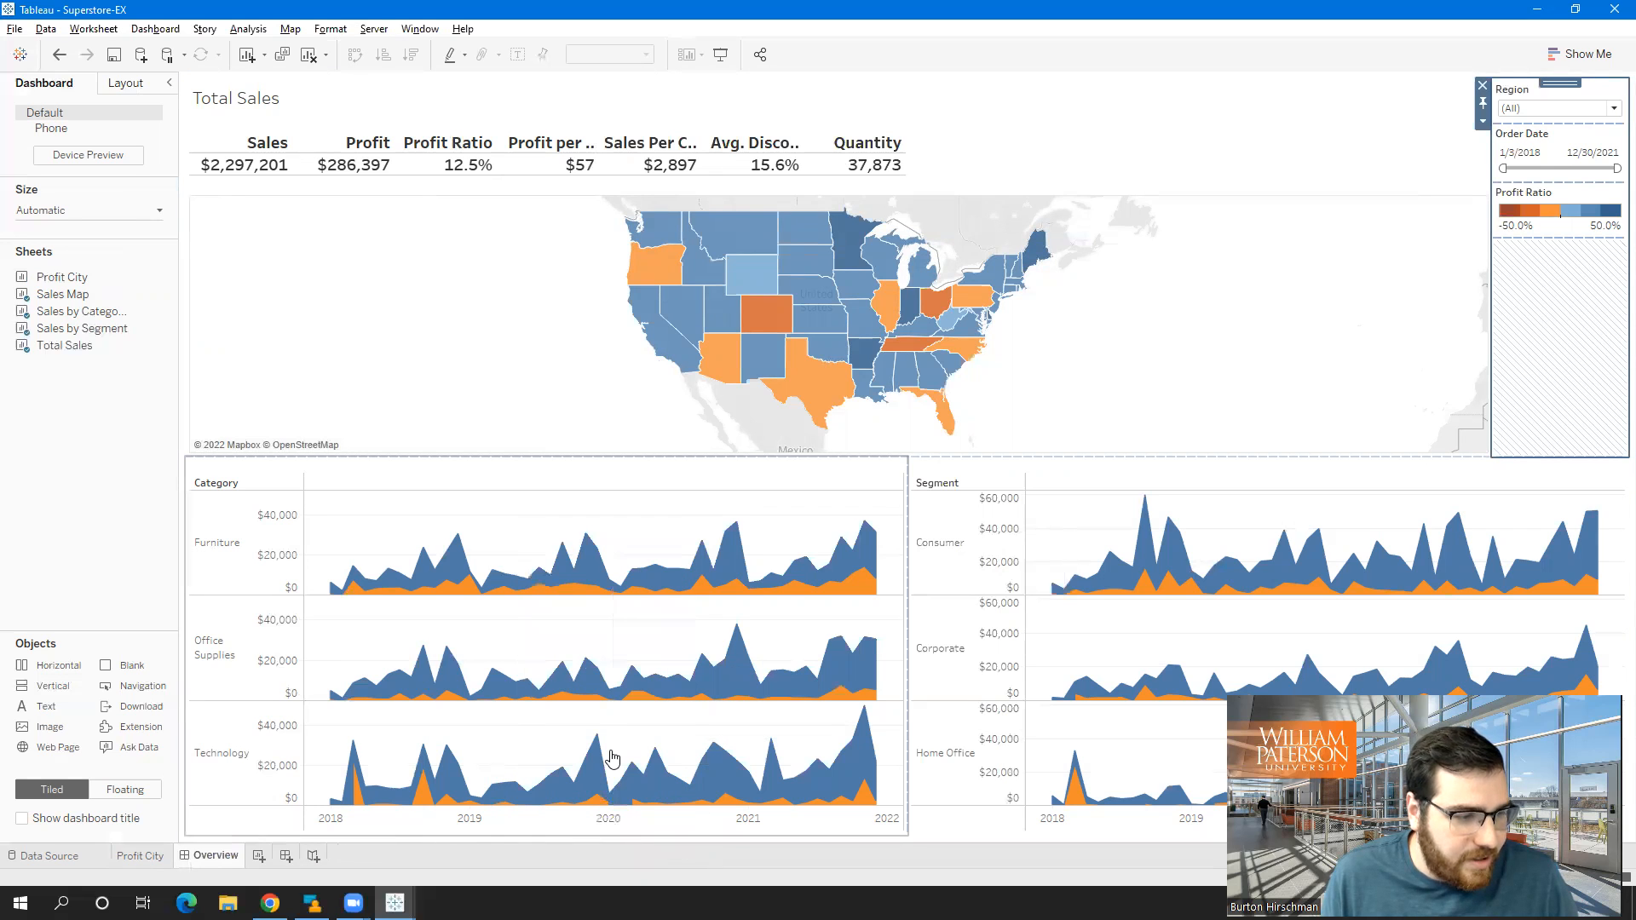